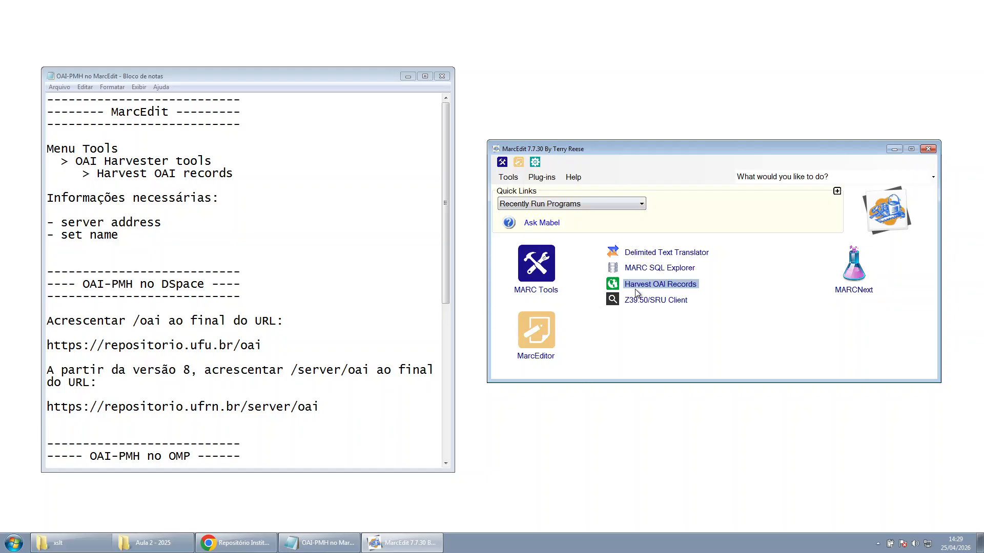
Open the Harvest OAI Records tool and move the MarcEditor and Metadata Harvester windows clear of the notes
click(661, 287)
click(505, 178)
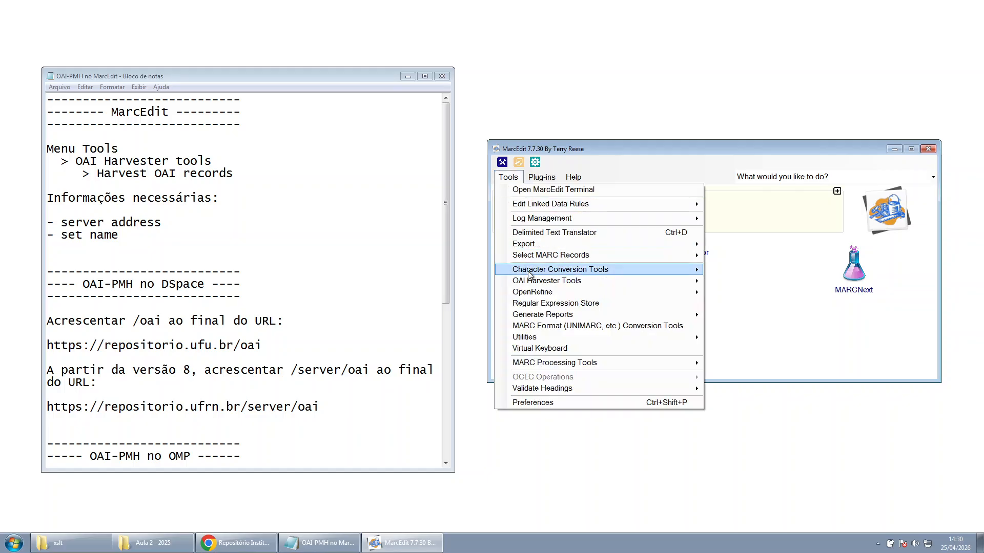
mouse_move(540, 284)
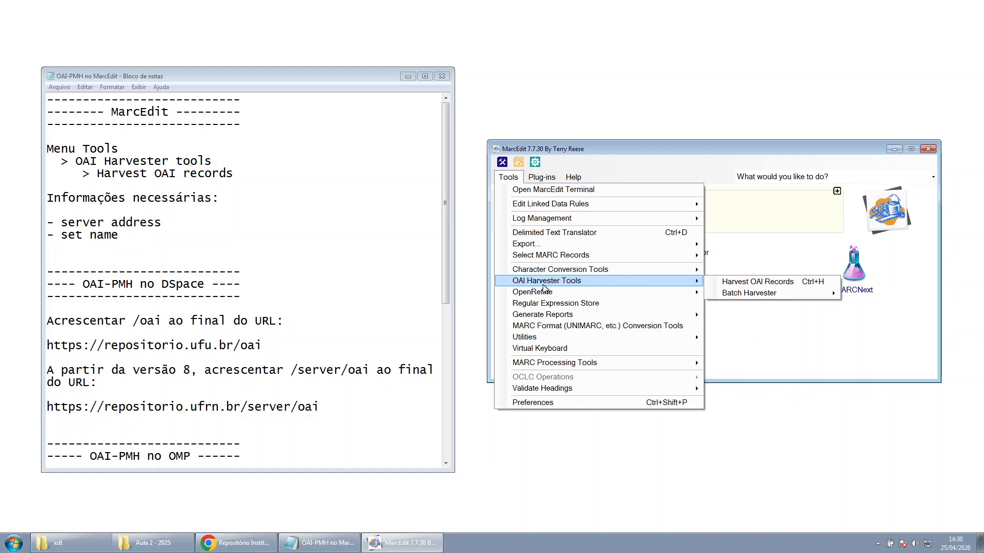
click(748, 284)
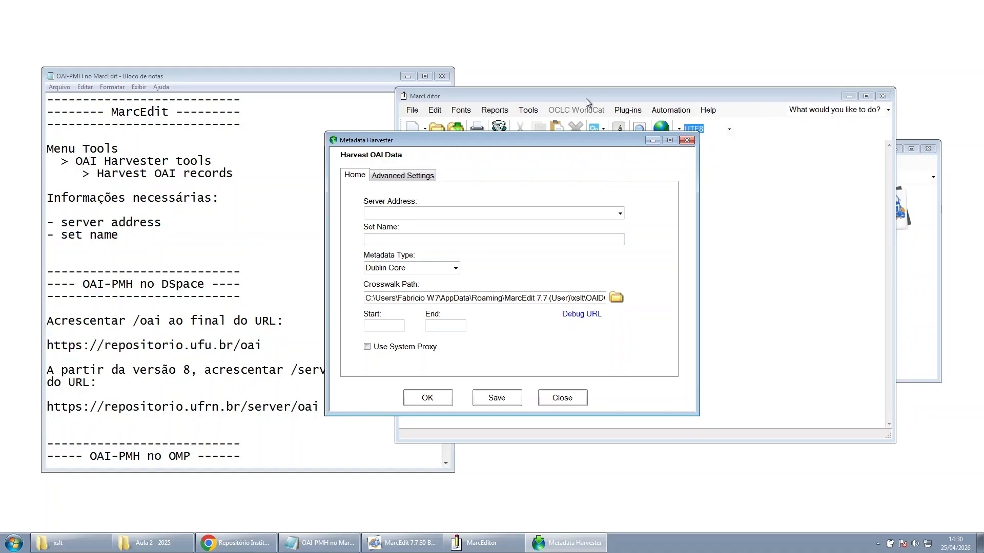
drag(586, 98, 652, 103)
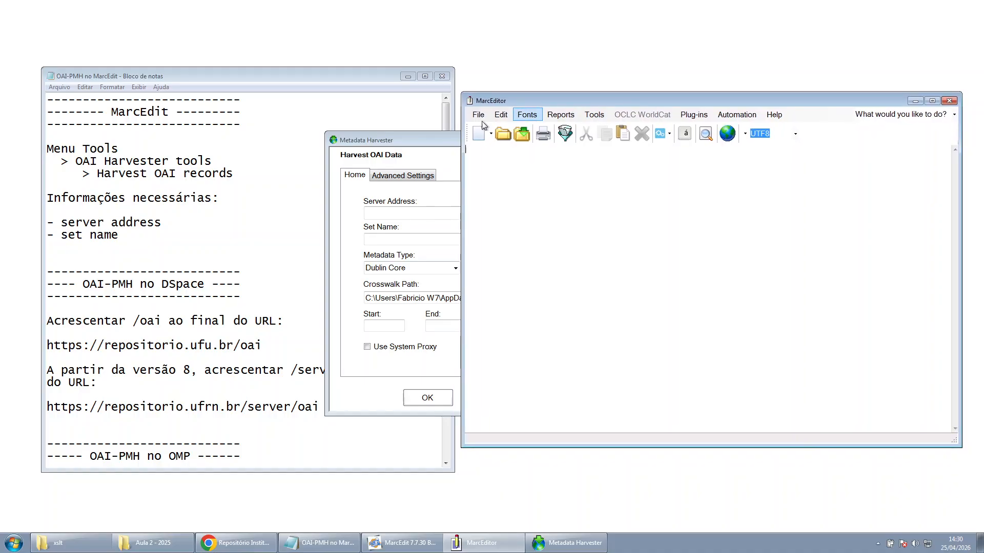
drag(415, 142, 606, 181)
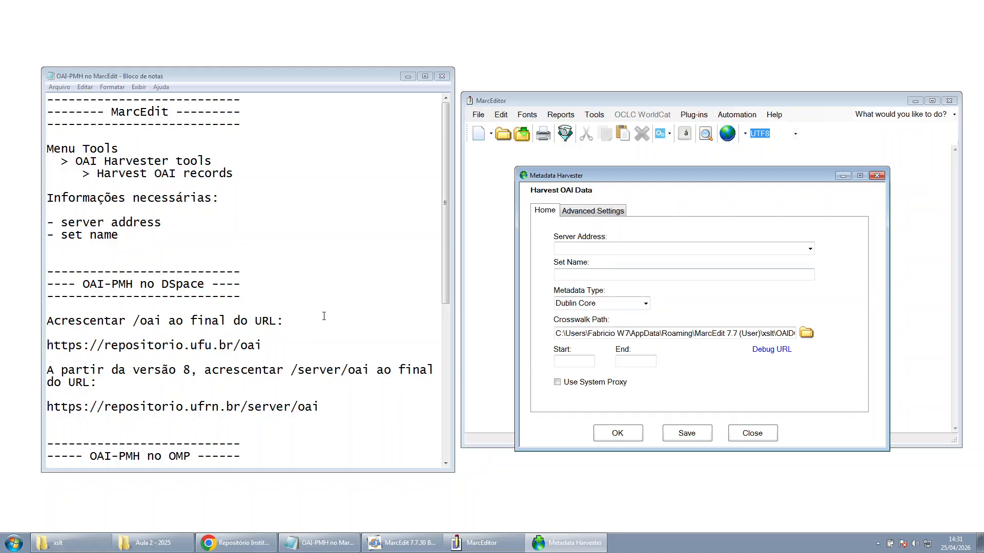
Switch to Chrome and look over the open UFU, UFRN, Editora UFPB, Unicamp, USP and Em Questão sites
click(251, 543)
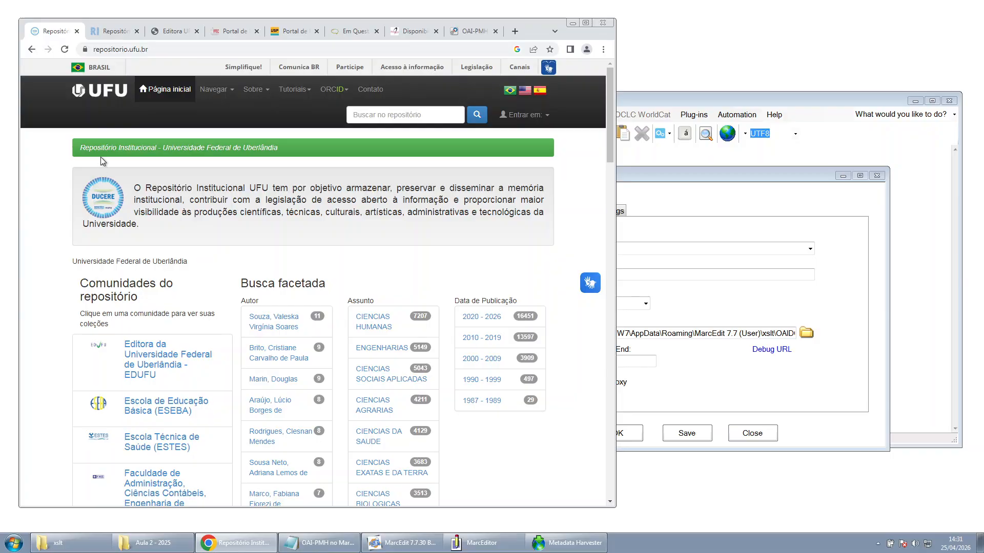
click(106, 34)
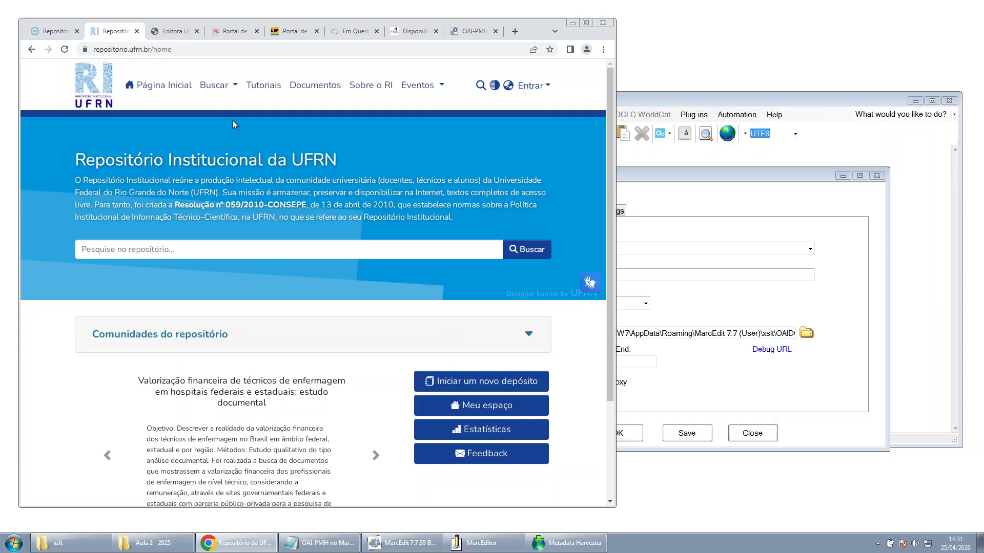
click(49, 35)
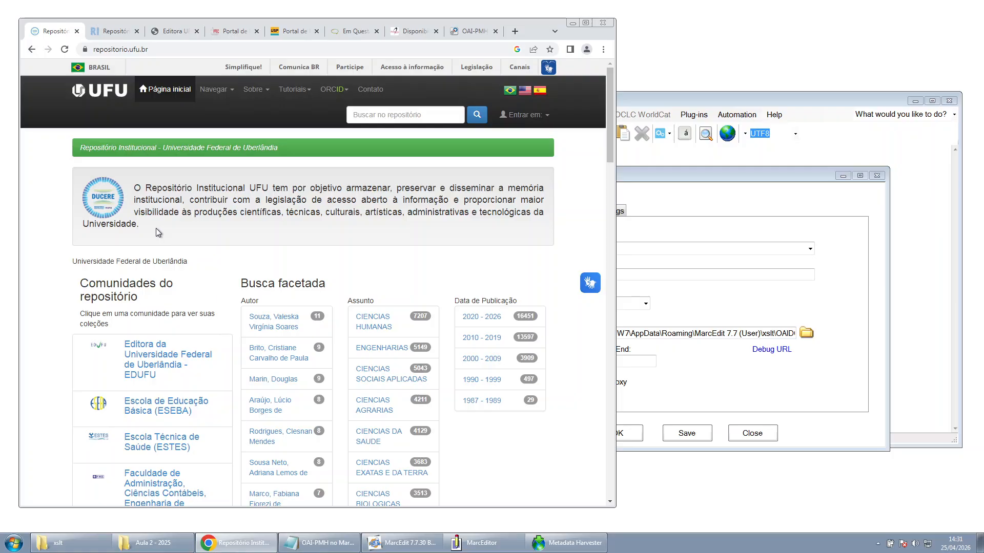
click(107, 32)
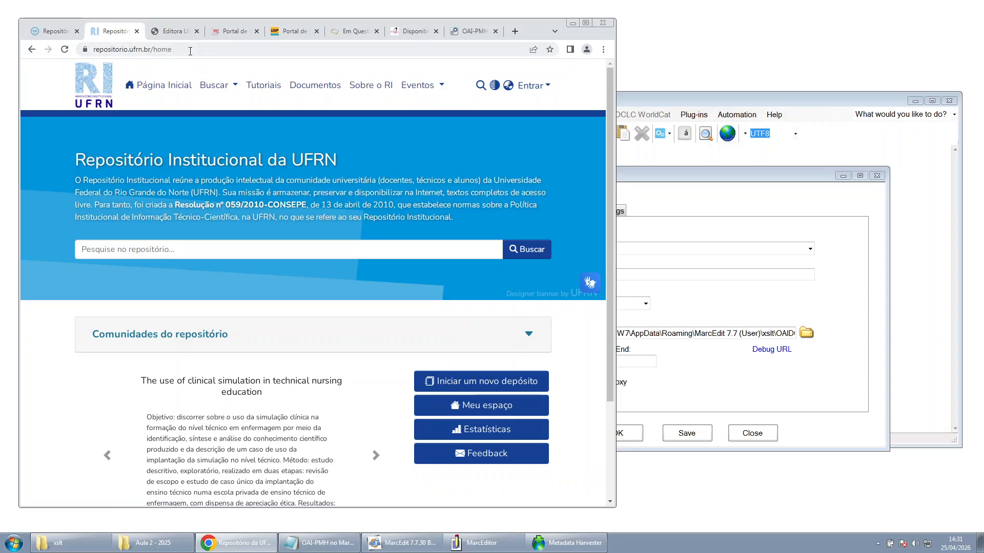
click(173, 32)
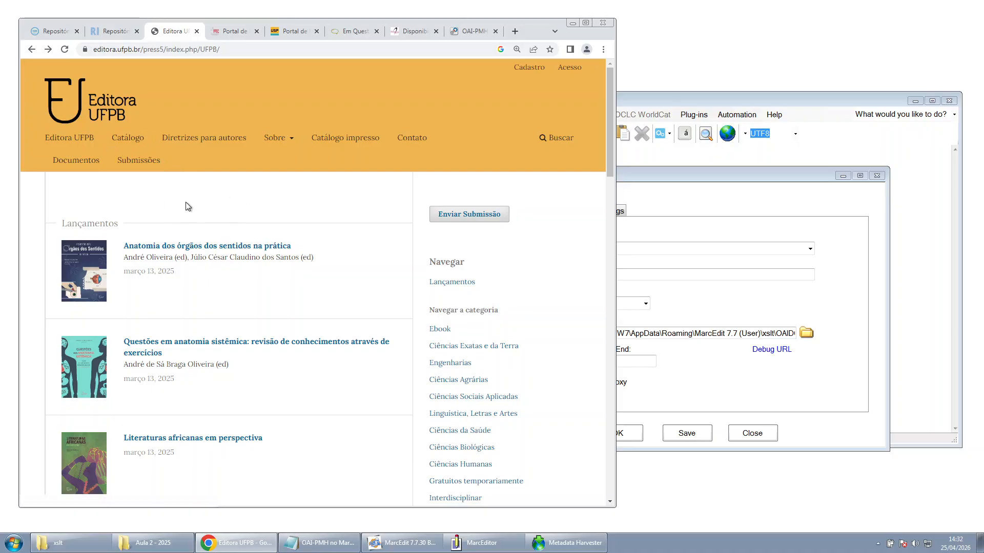
click(220, 36)
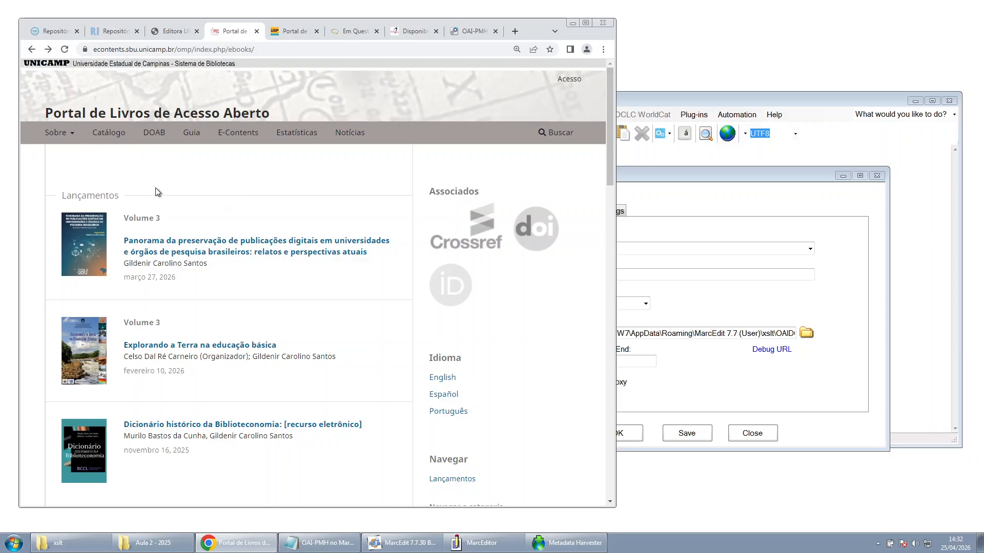
click(288, 36)
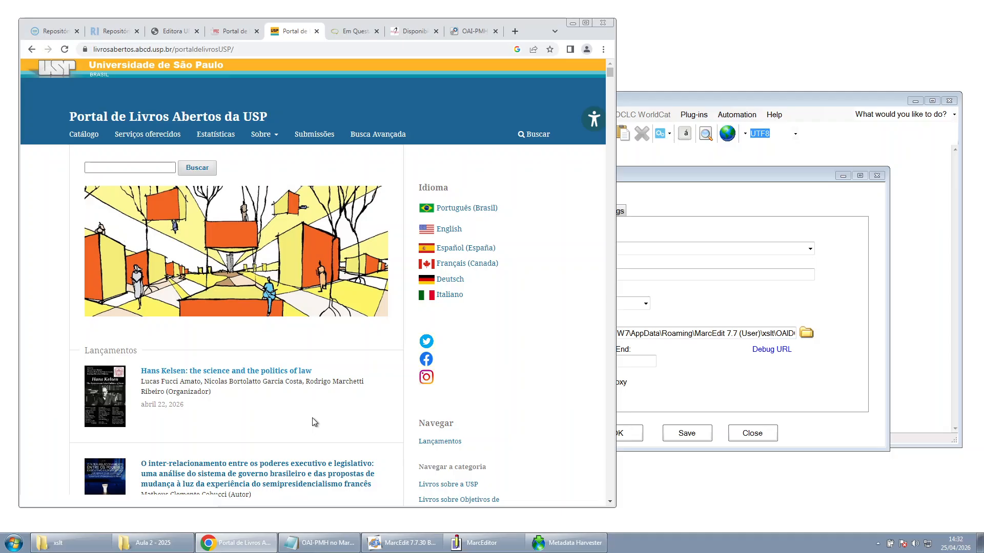
click(348, 35)
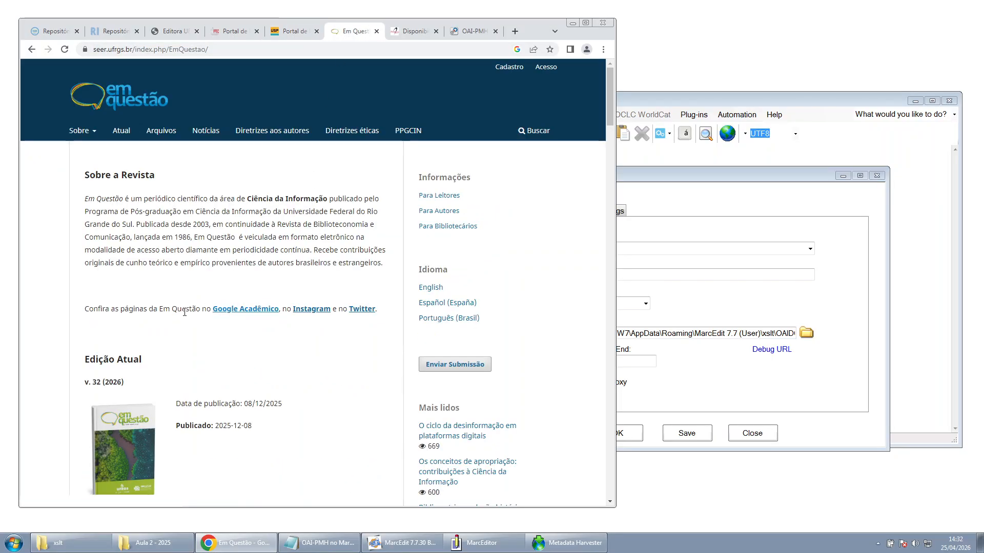
scroll(185, 318, down, 1)
scroll(189, 321, up, 1)
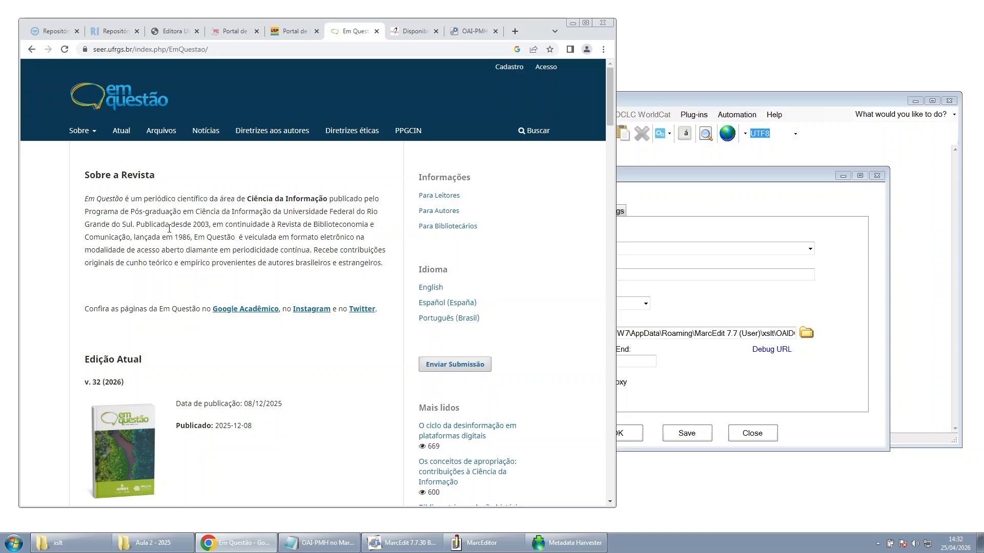
click(47, 32)
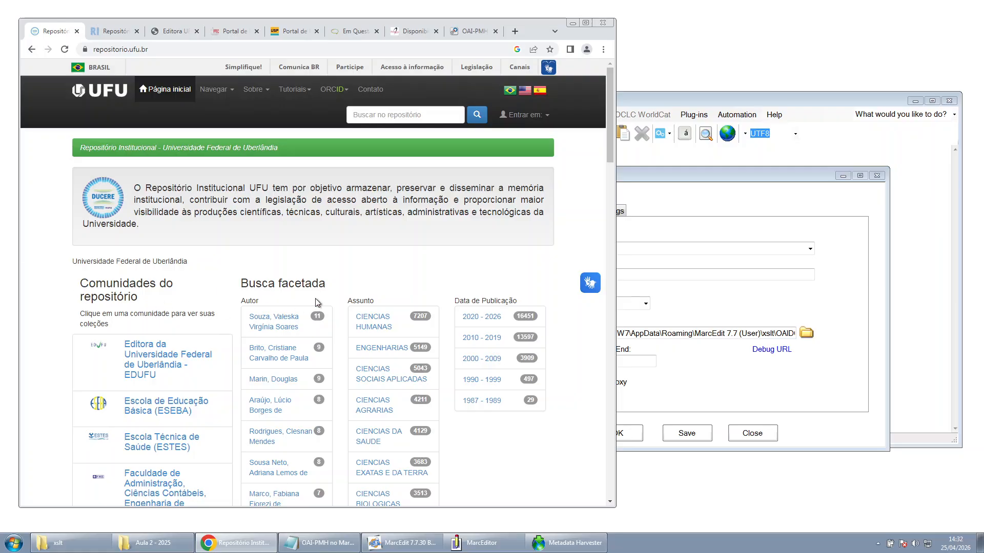
Review the Notepad notes on the OAI-PMH address endings for DSpace, highlighting /oai and server/oai in the example URLs
click(647, 174)
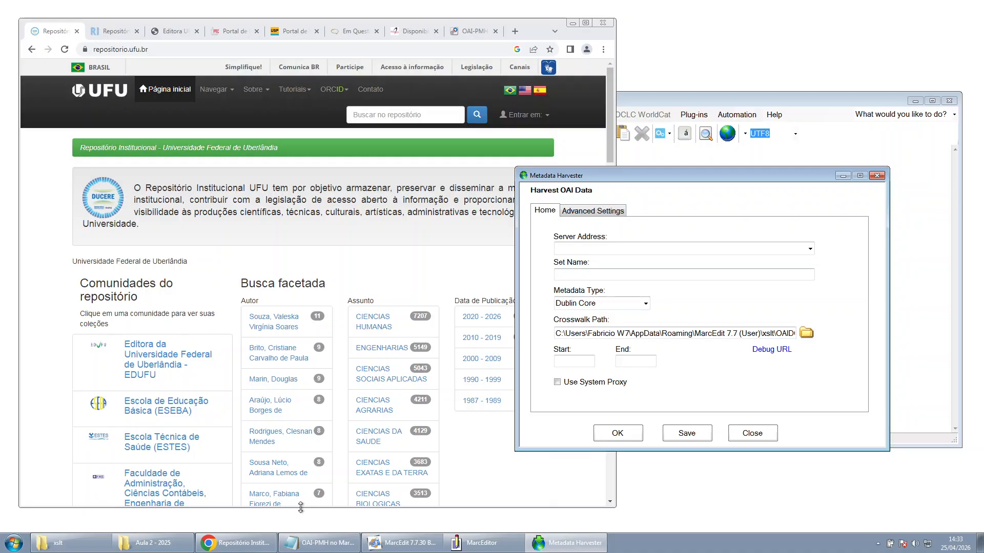
click(321, 544)
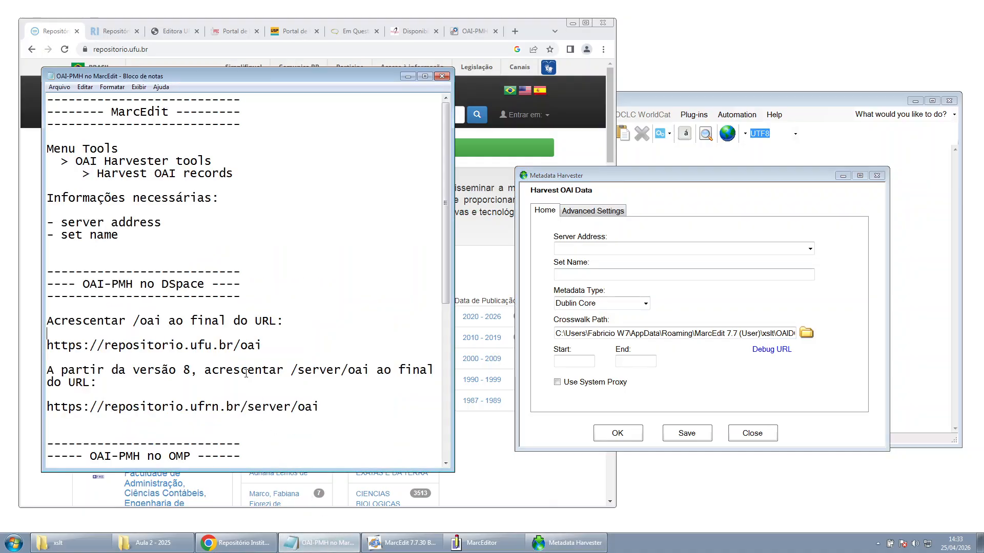
scroll(246, 373, down, 1)
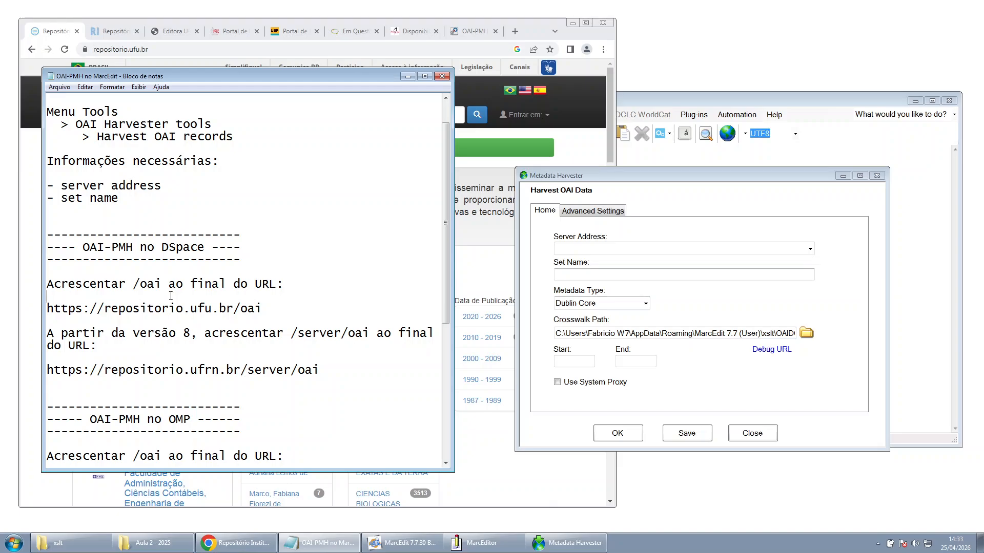
scroll(236, 229, down, 2)
drag(275, 235, 50, 234)
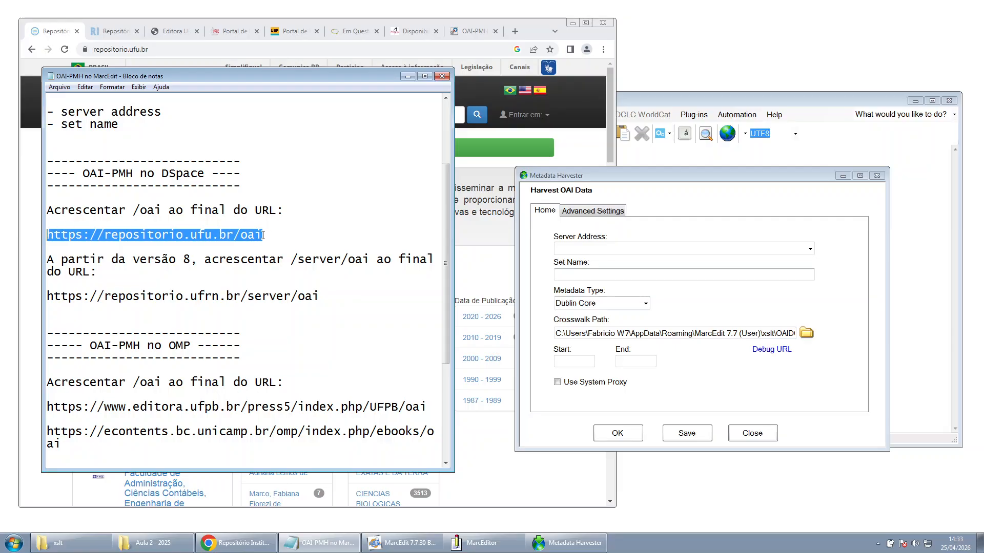
drag(263, 235, 238, 235)
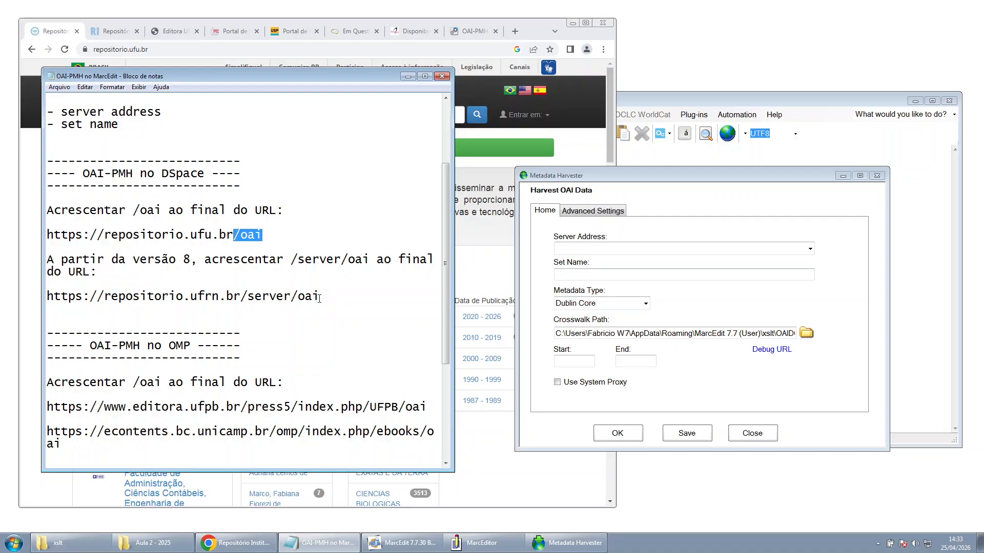
drag(319, 299, 251, 299)
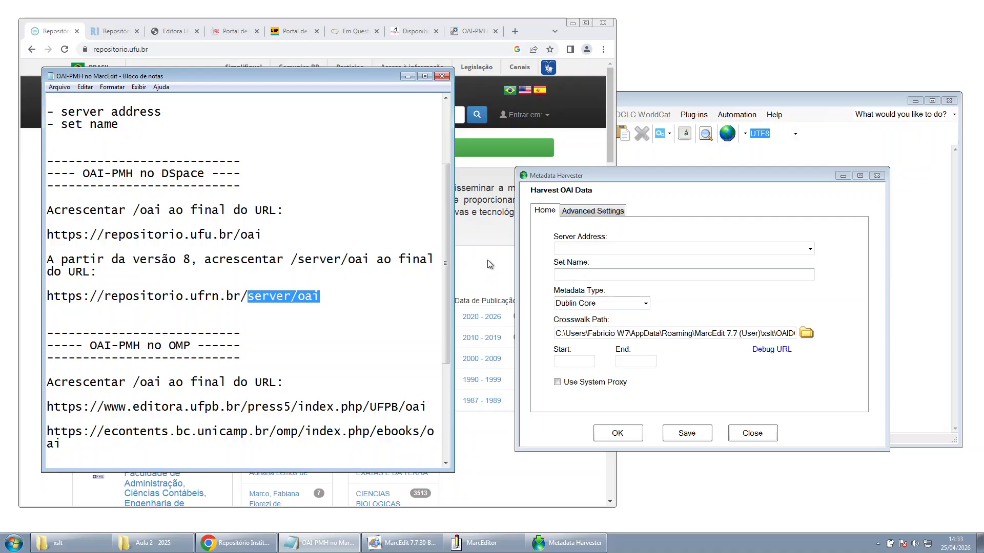
click(483, 227)
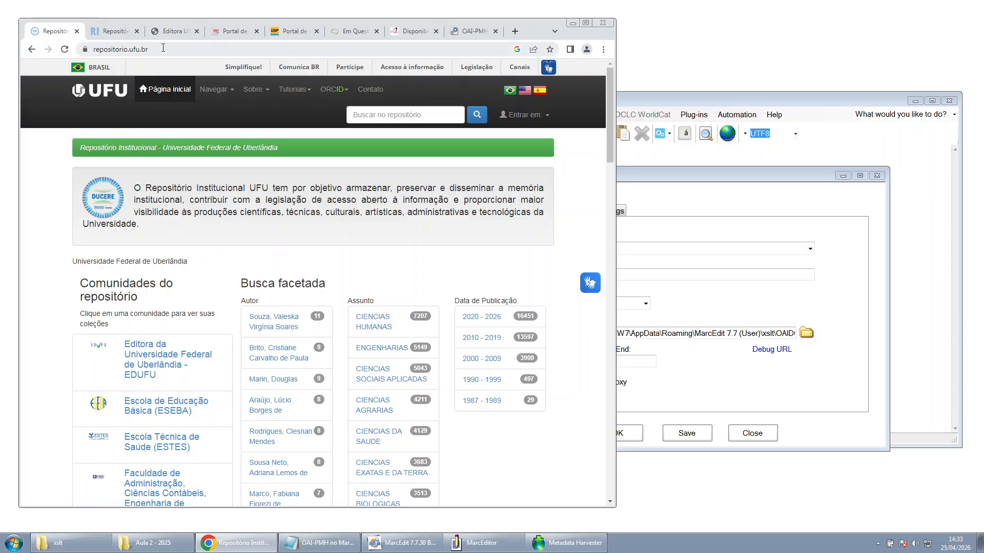
click(179, 49)
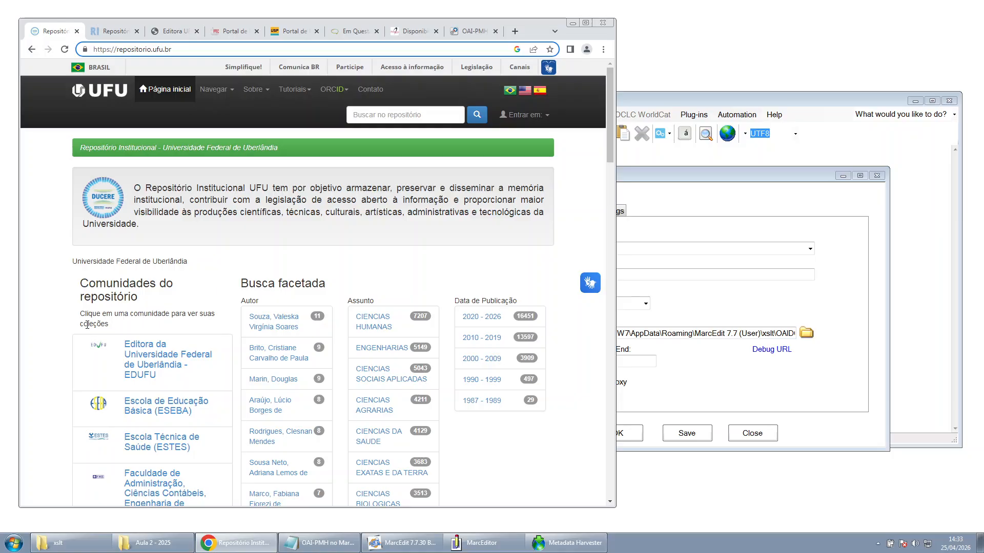
scroll(45, 325, down, 1)
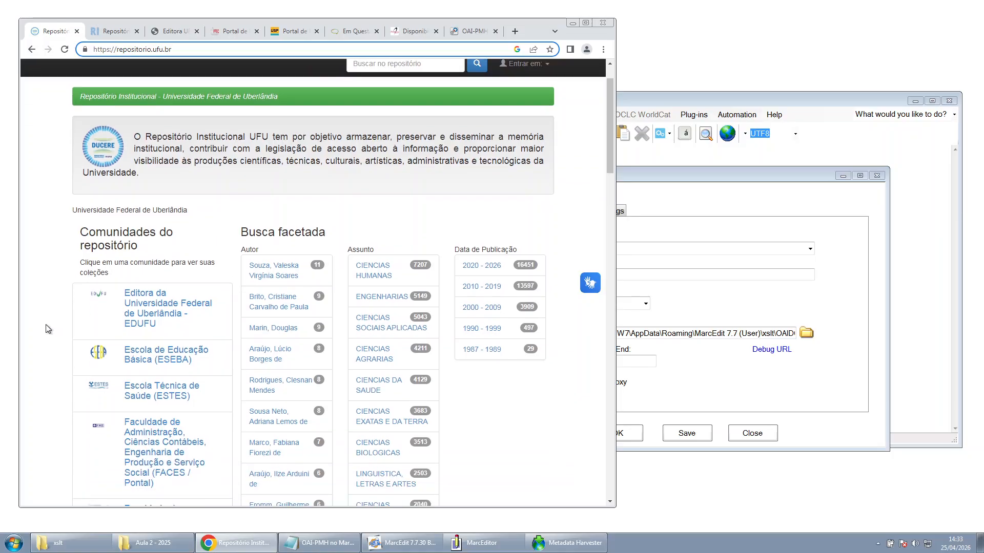
scroll(47, 328, down, 1)
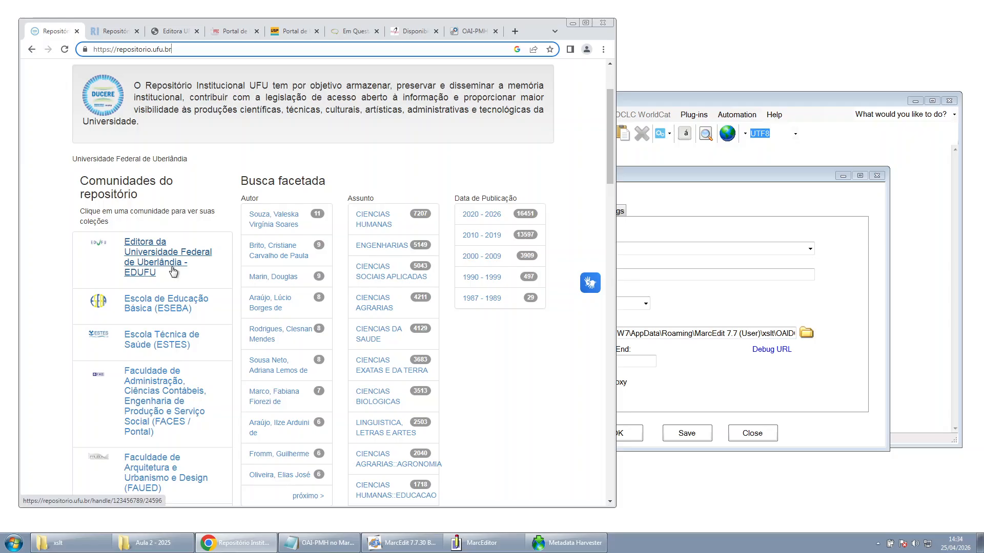
scroll(173, 271, up, 2)
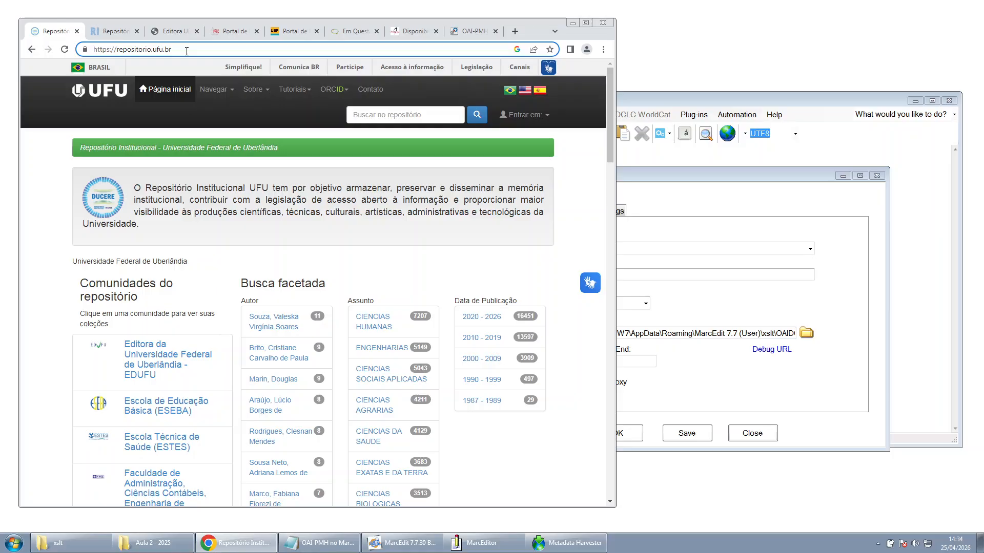
text(/oai)
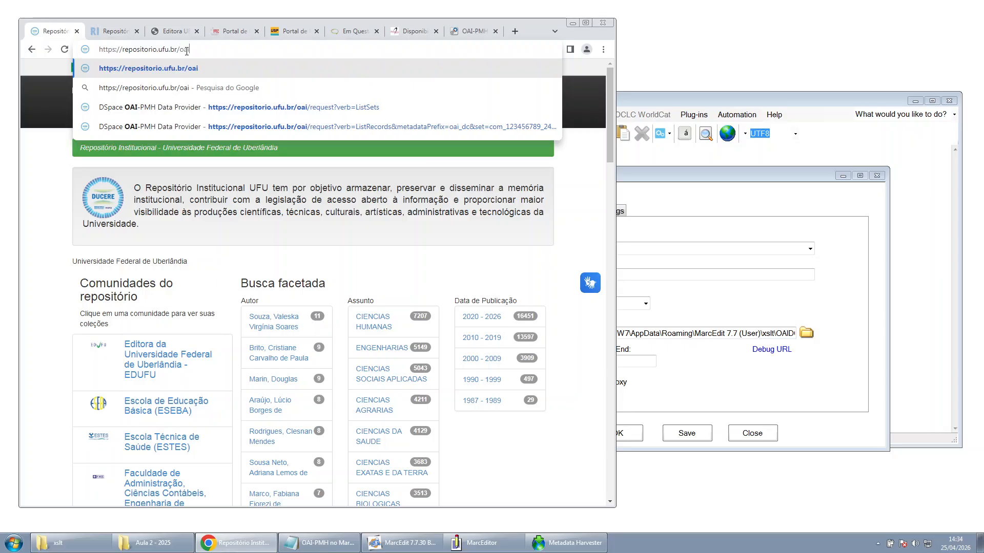
key(Return)
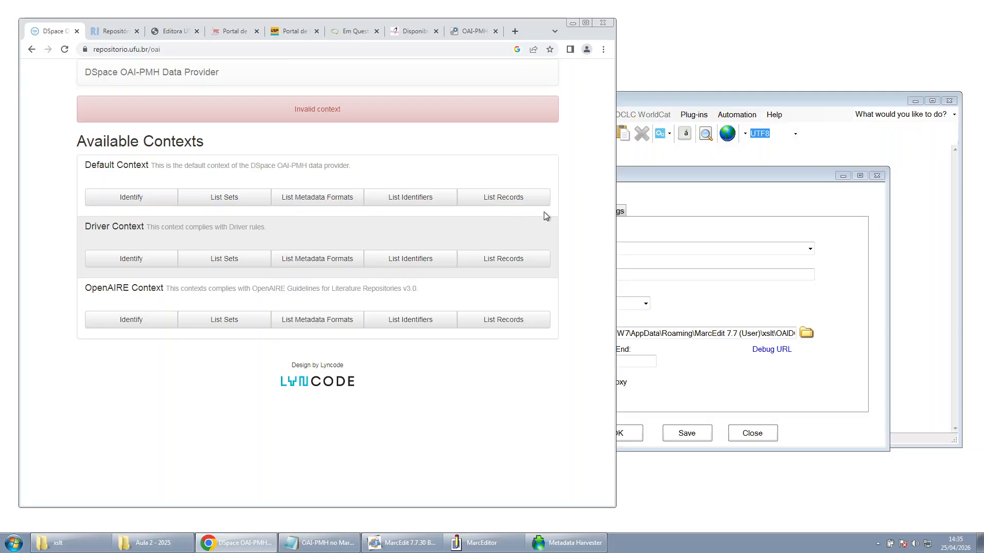
List the sets of the Default Context, enlarge the page and look through the communities and collections with their set identifiers
click(232, 201)
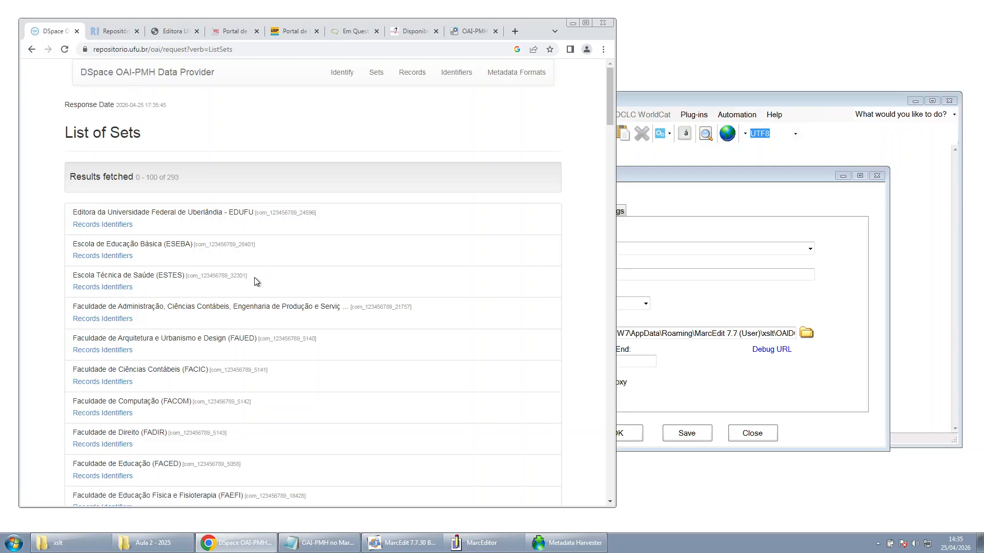
key(ctrl+plus)
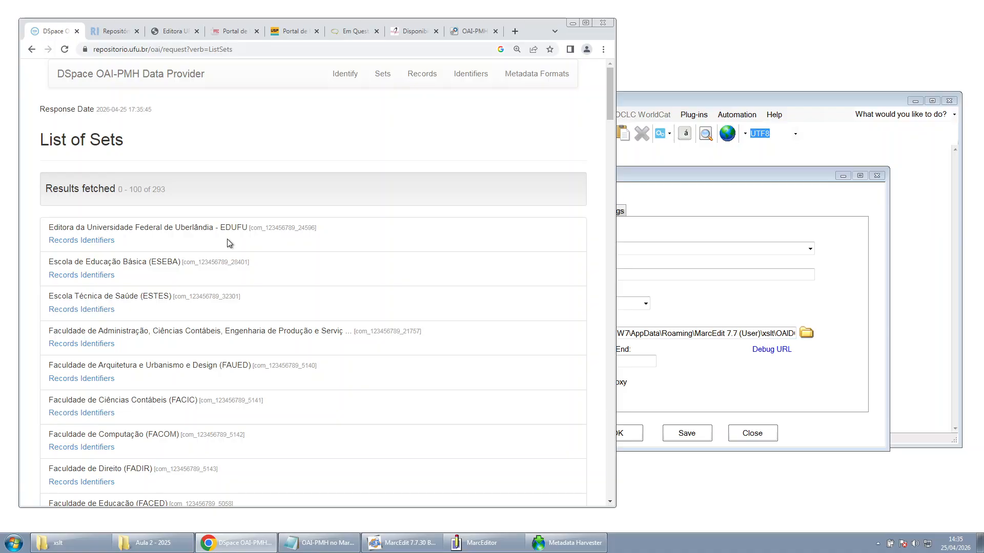
scroll(229, 243, down, 4)
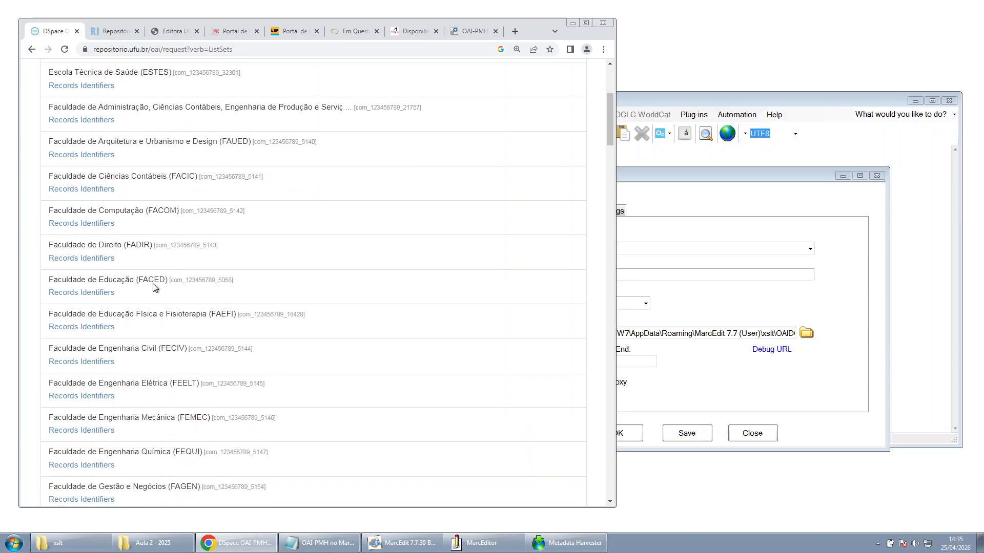
scroll(155, 288, down, 10)
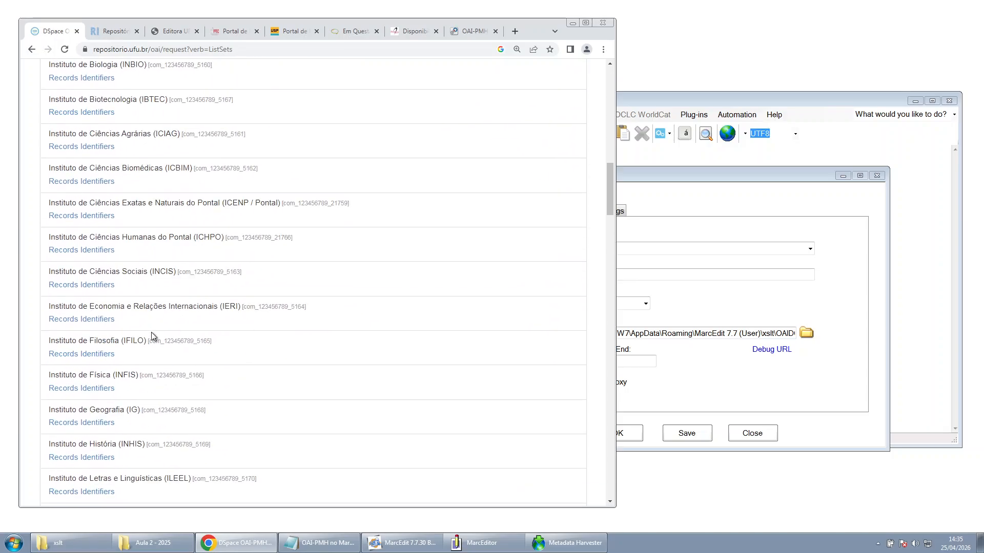
scroll(151, 333, down, 20)
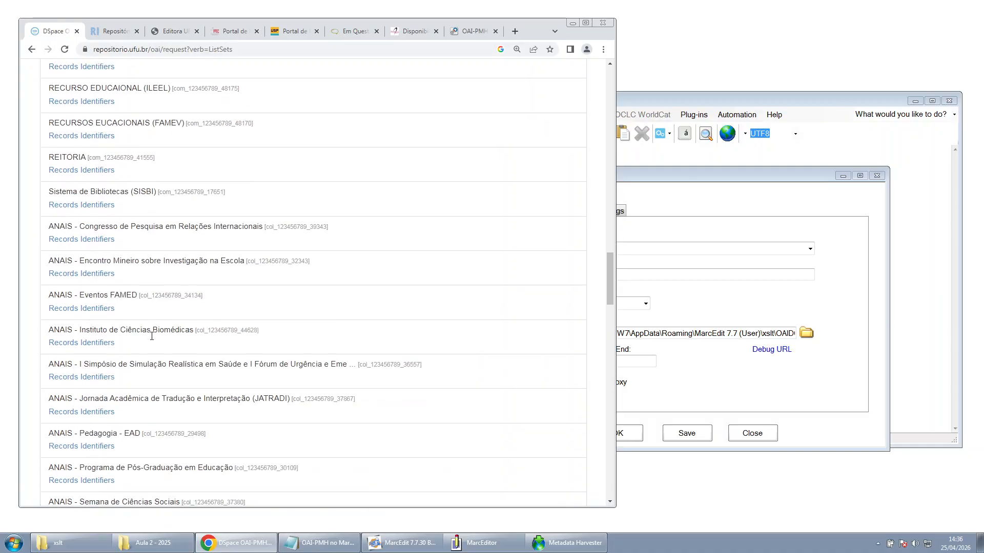
scroll(156, 340, down, 7)
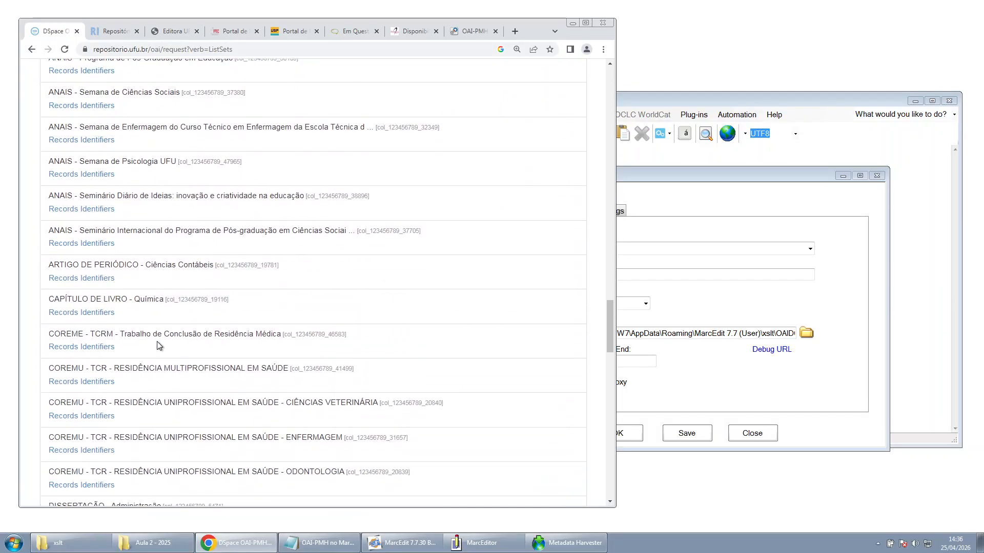
scroll(156, 341, up, 20)
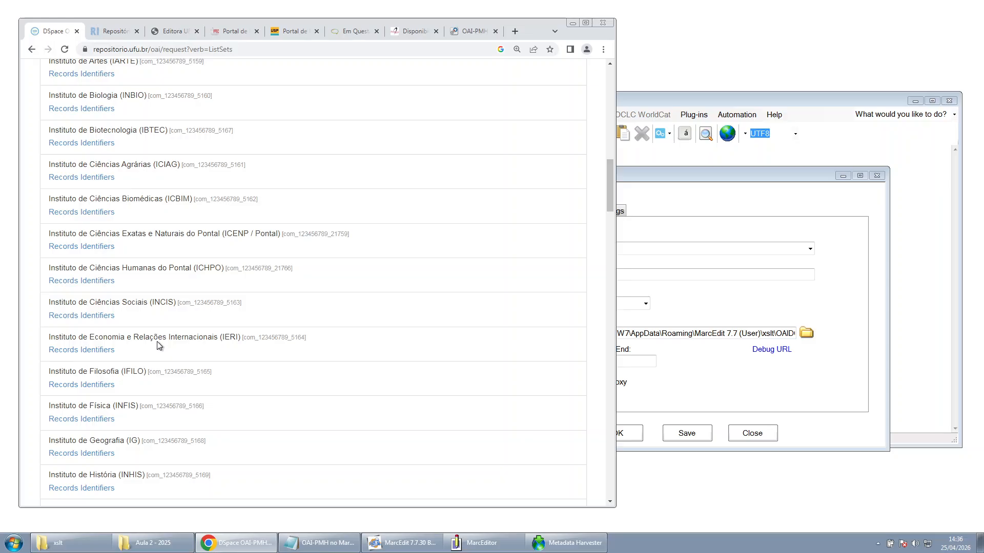
Highlight the set name and identifier of Editora da Universidade Federal de Uberlândia - EDUFU and open that set's records
scroll(156, 342, up, 20)
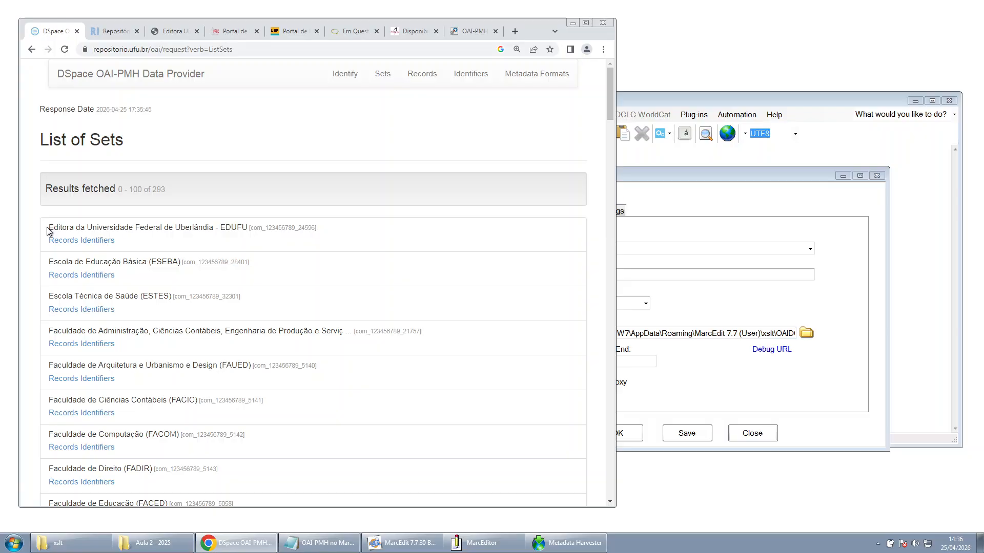
drag(47, 231, 248, 229)
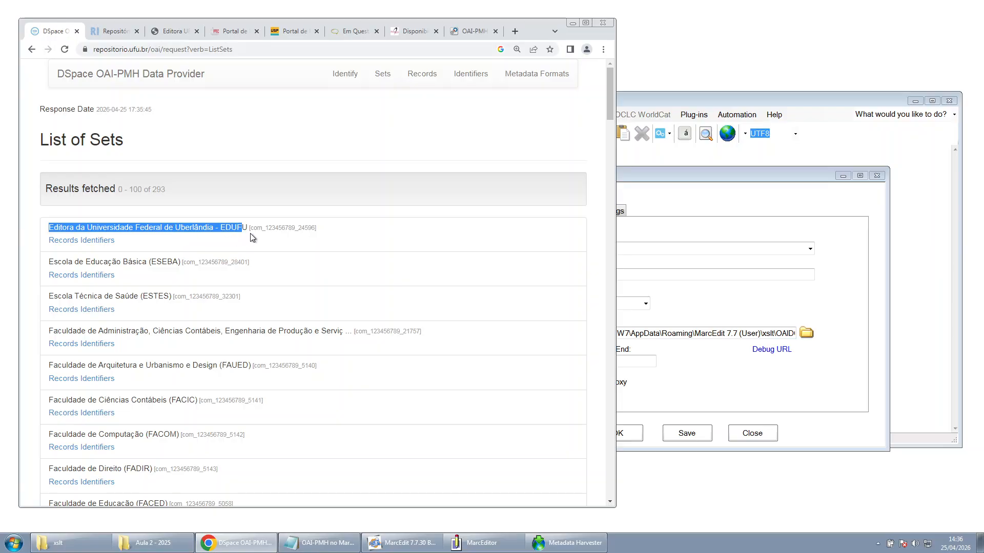
drag(250, 230, 316, 231)
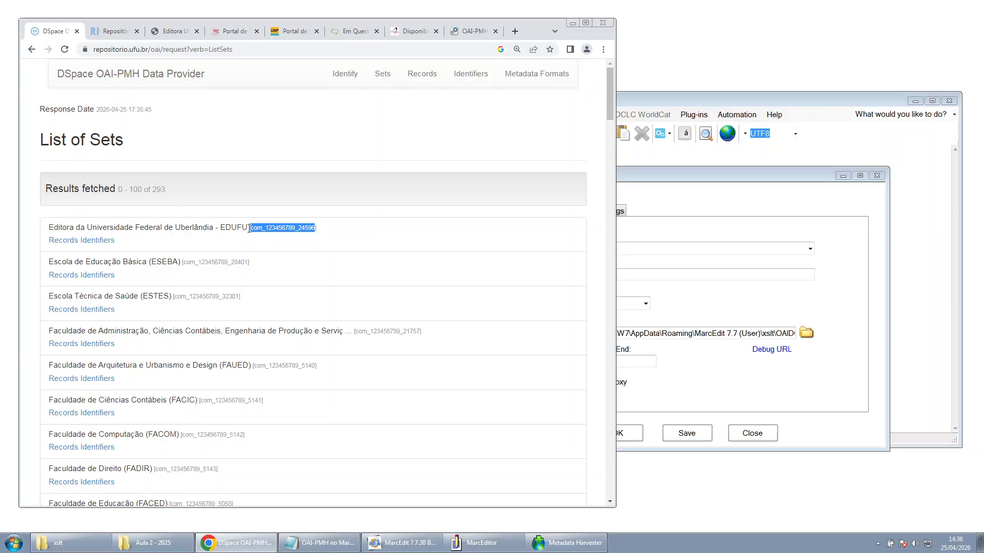
drag(252, 230, 306, 230)
click(60, 242)
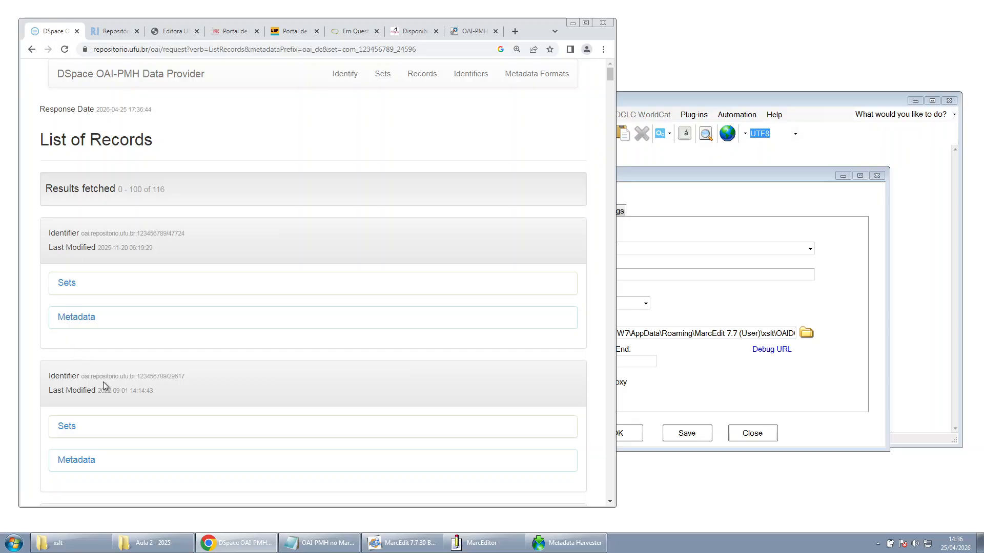
Look through the EDUFU list of records from start to end, highlighting the fetched range in the results heading
scroll(112, 364, down, 8)
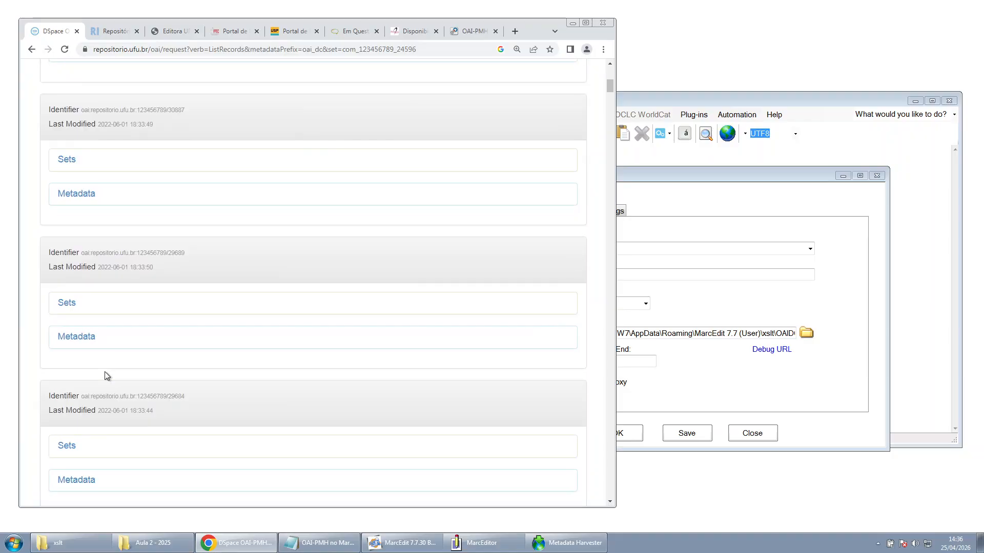
scroll(107, 376, up, 8)
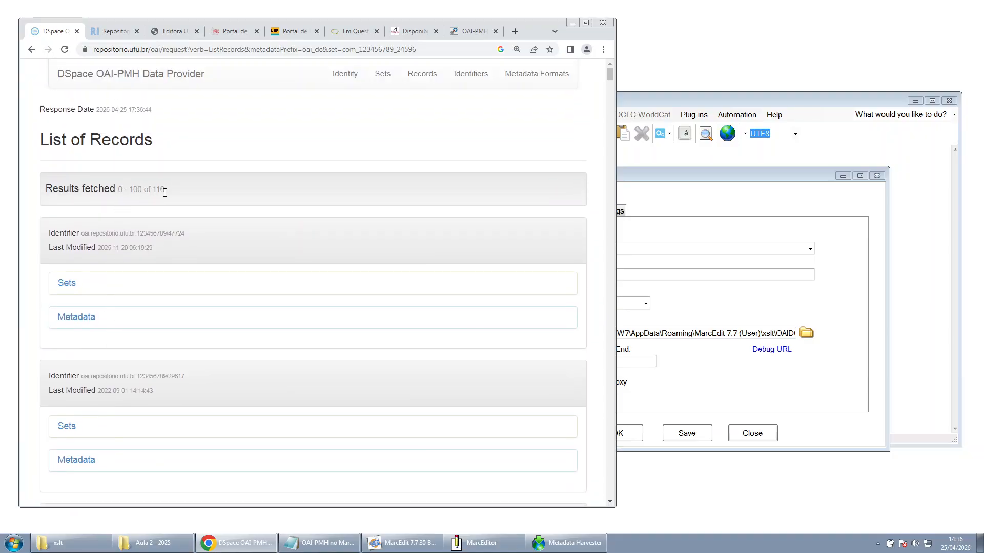
mouse_move(158, 191)
mouse_down()
mouse_move(124, 192)
mouse_move(144, 191)
mouse_up()
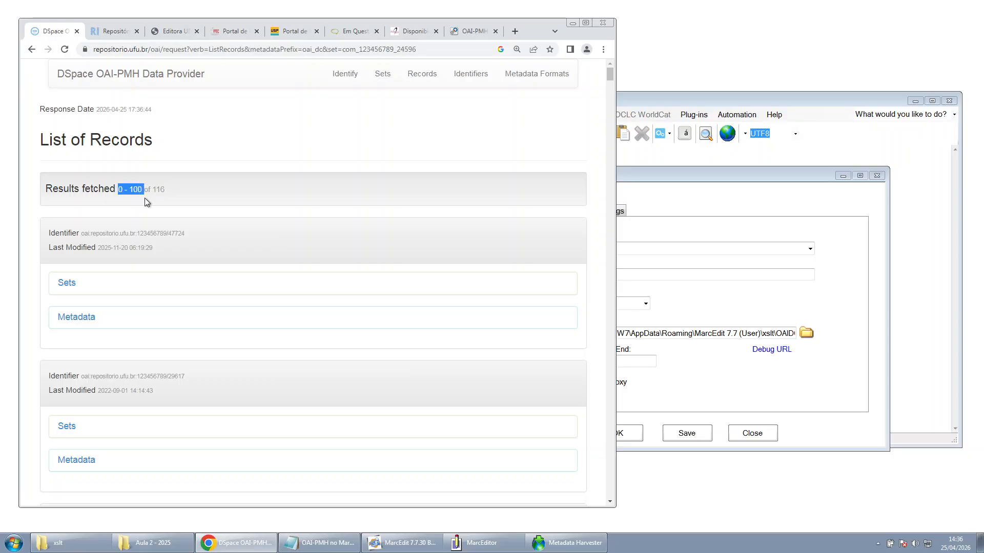
drag(608, 75, 609, 492)
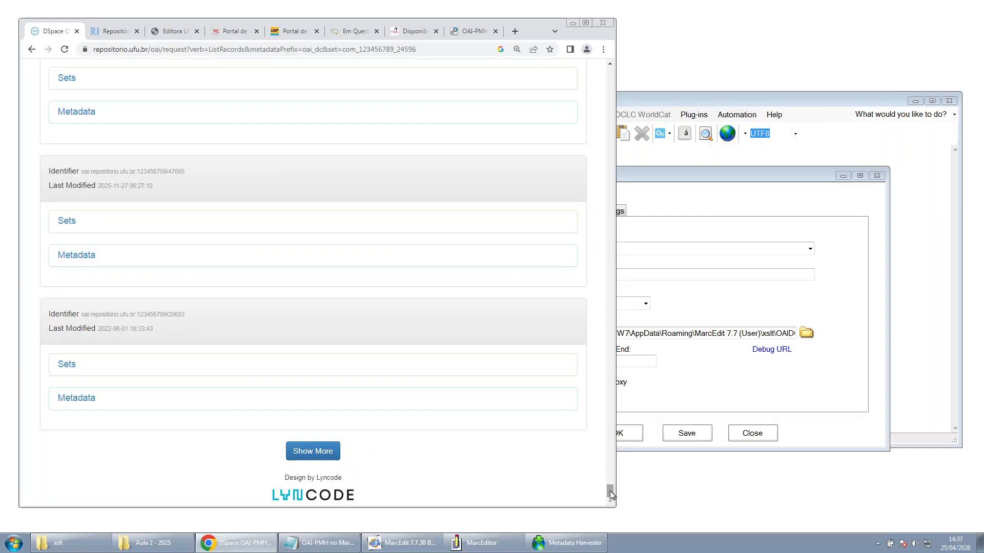
drag(610, 491, 599, 72)
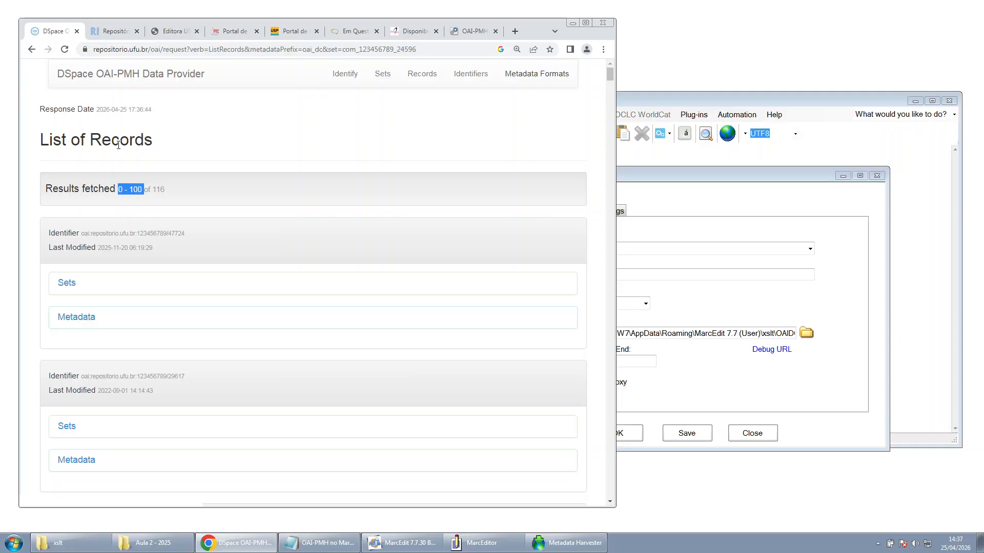
Copy the URL of the EDUFU records list and paste it as the server address in the Metadata Harvester
click(169, 50)
key(ctrl+c)
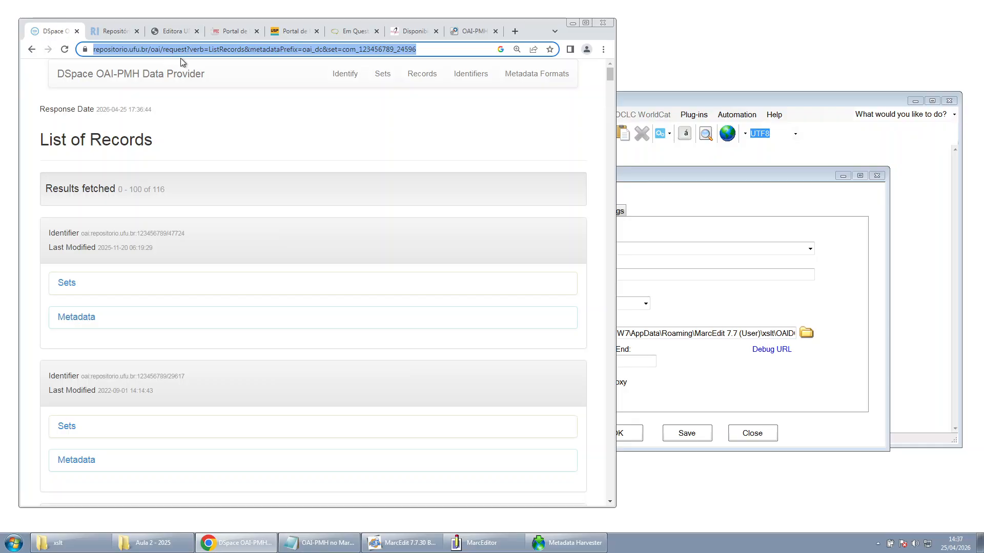
drag(641, 182, 607, 154)
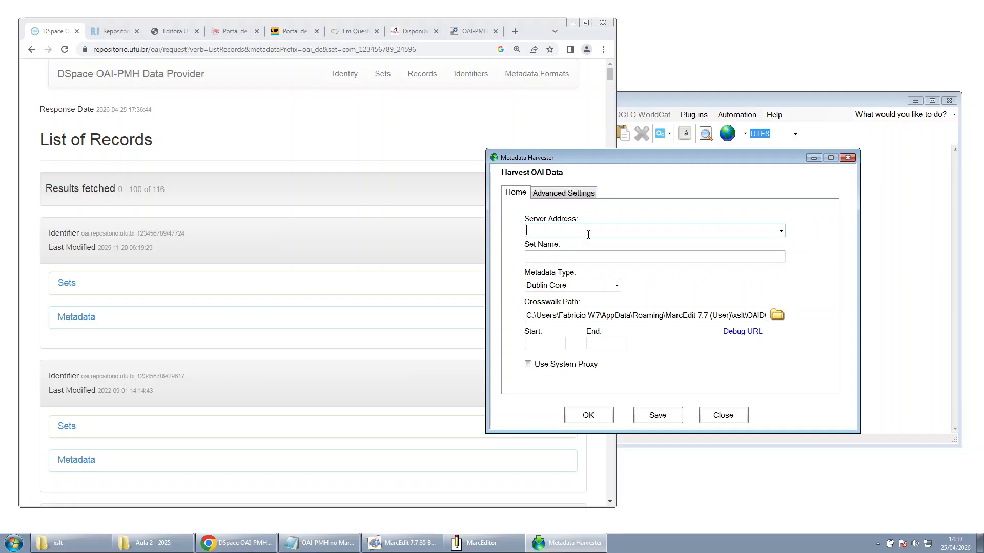
key(ctrl+v)
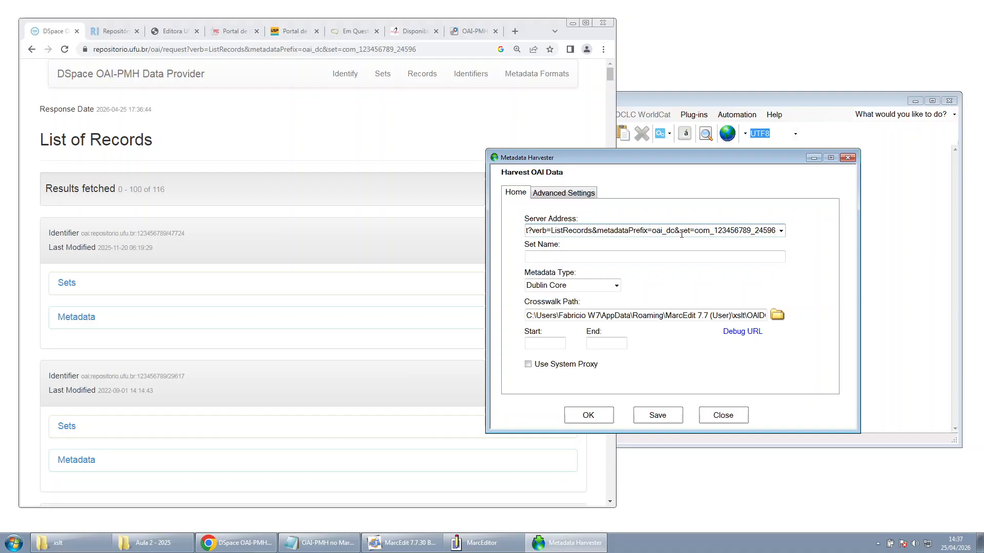
Move the set identifier com_123456789_24596 from the end of the server address into the set name
drag(680, 234, 690, 234)
drag(695, 232, 776, 232)
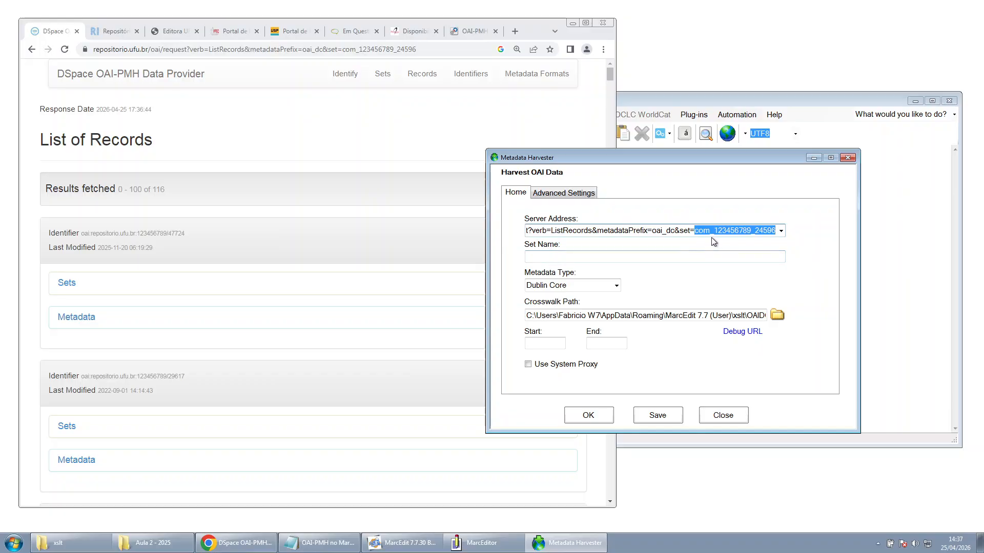
click(698, 231)
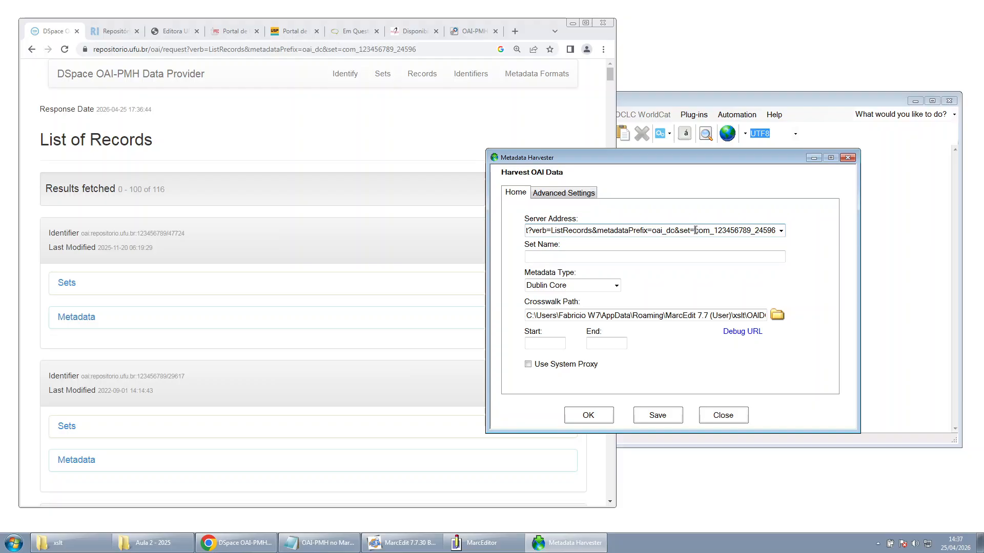
drag(695, 231, 778, 233)
key(ctrl+c)
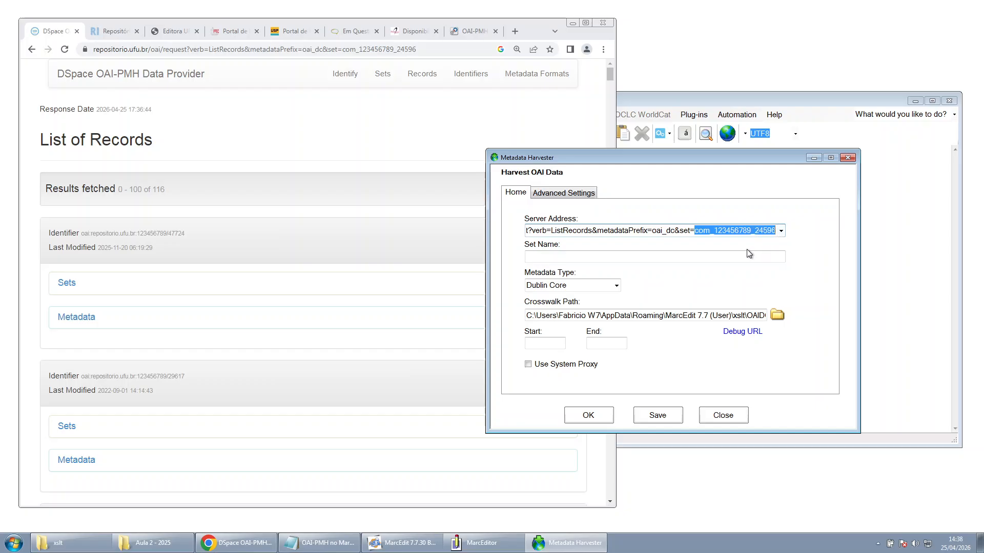
key(BackSpace)
click(700, 254)
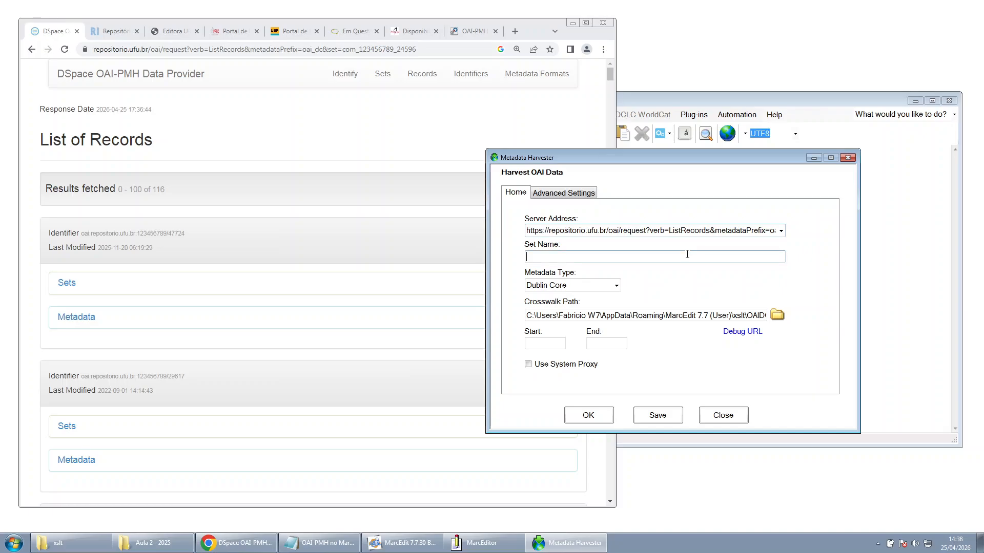
key(ctrl+v)
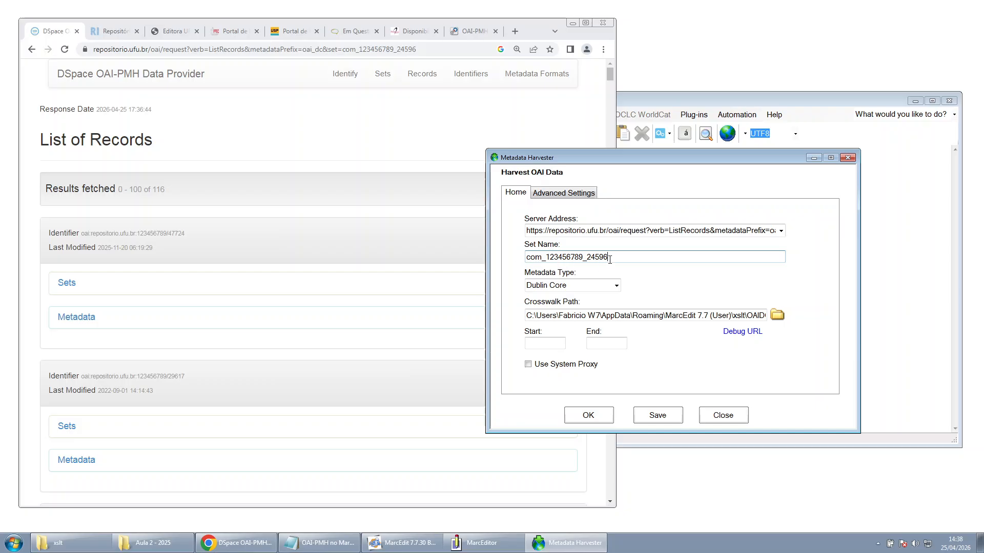
click(650, 231)
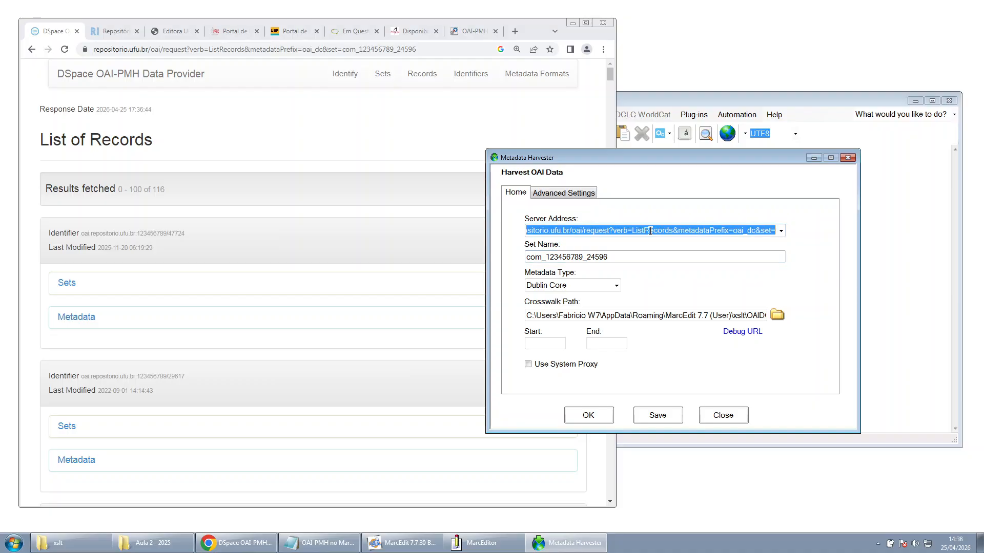
click(650, 231)
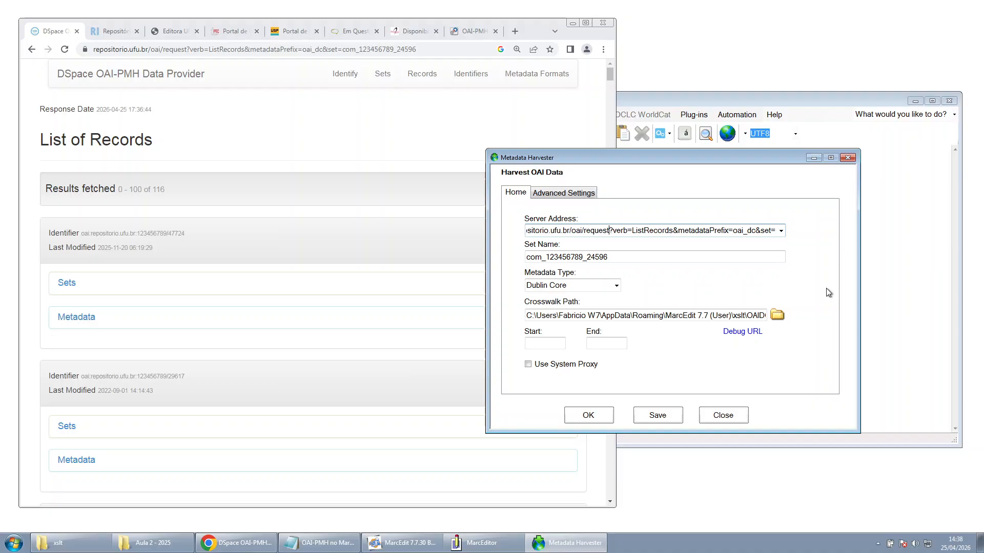
key(Delete)
key(Delete)
key(Delete)
key(Delete)
key(Delete)
key(Delete)
key(Delete)
key(Delete)
key(Delete)
key(Delete)
key(Delete)
key(Delete)
key(Delete)
key(Delete)
key(Delete)
key(Delete)
key(Delete)
key(Delete)
key(Delete)
key(Delete)
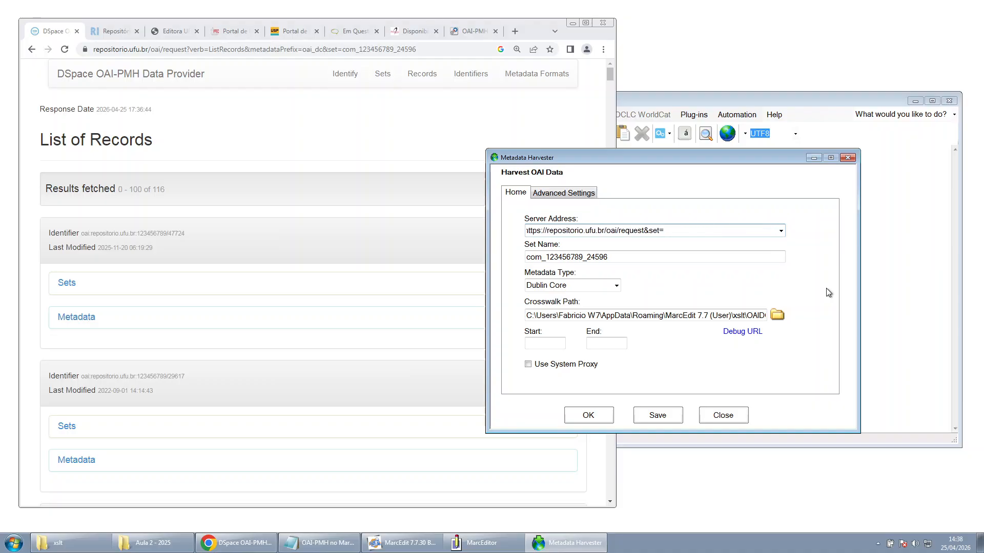
key(Delete)
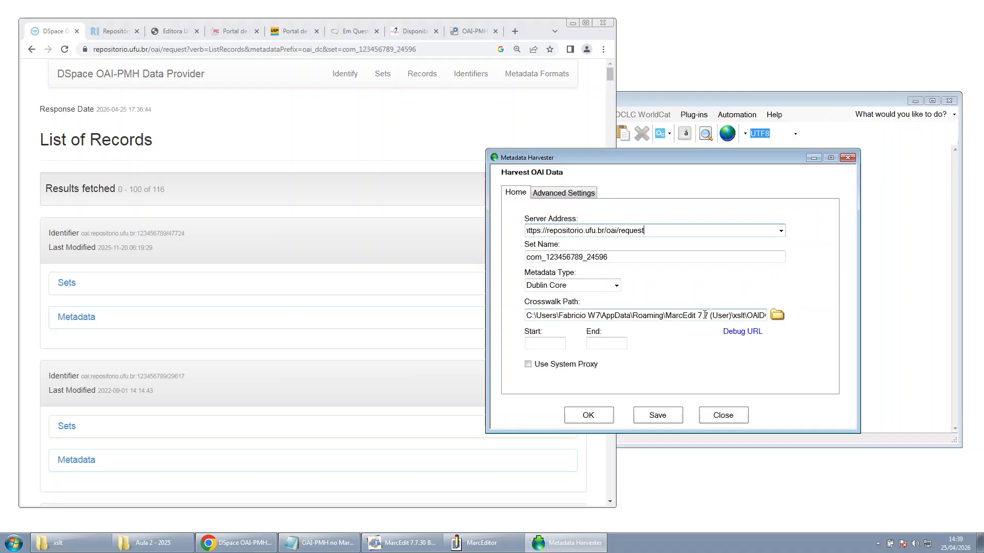
Browse the available XSL crosswalk files without choosing one, and check the file name OAIDCtoMARCXML.xsl in the crosswalk path
click(776, 316)
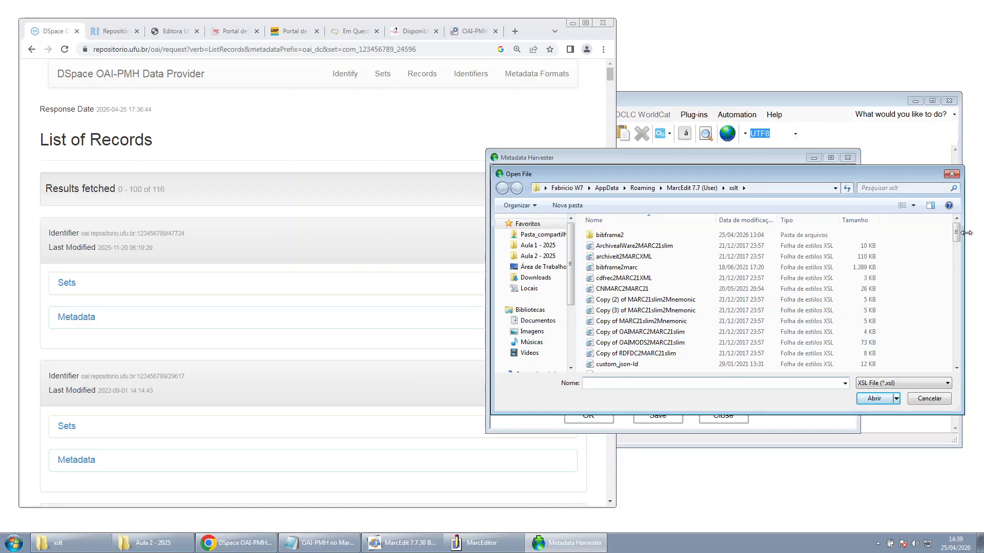
drag(957, 239, 963, 370)
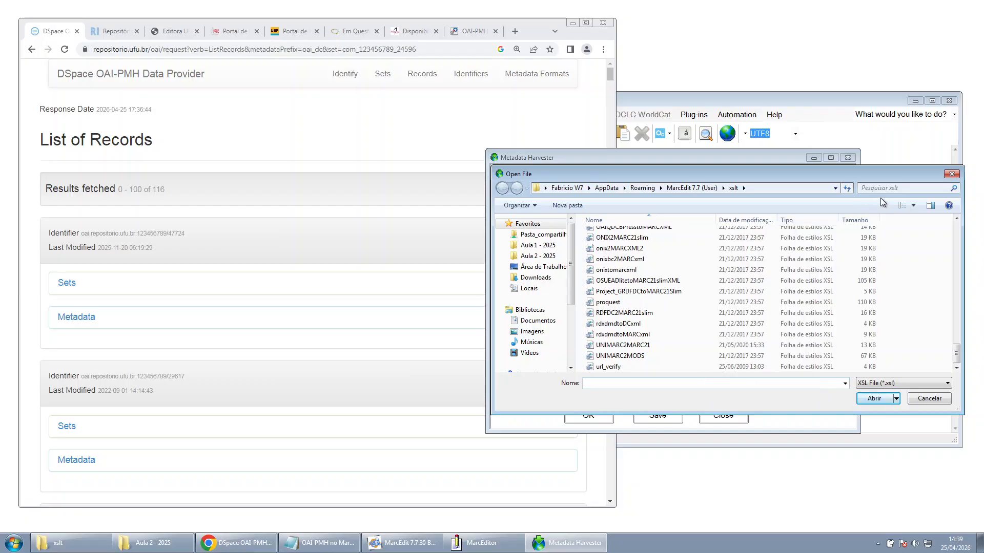
click(950, 175)
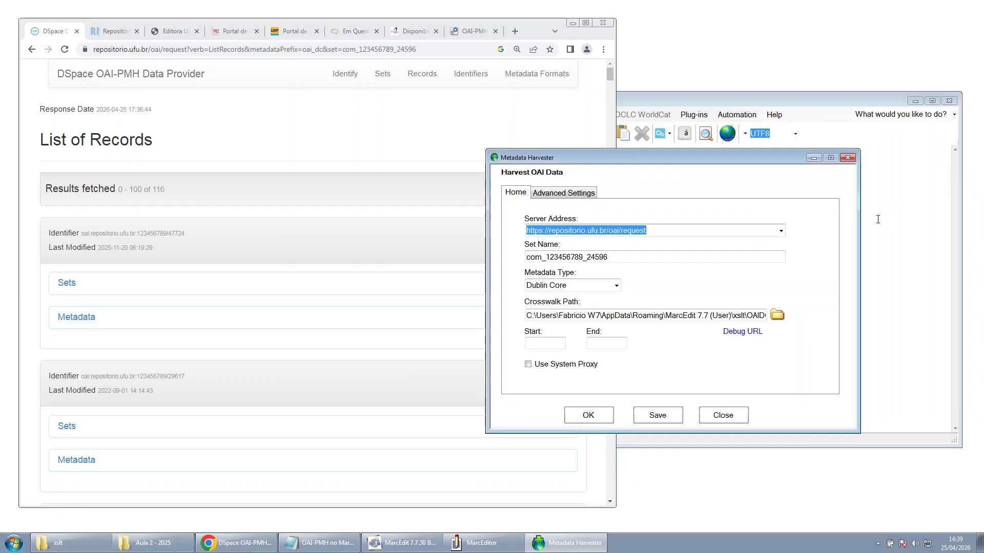
drag(745, 316, 759, 317)
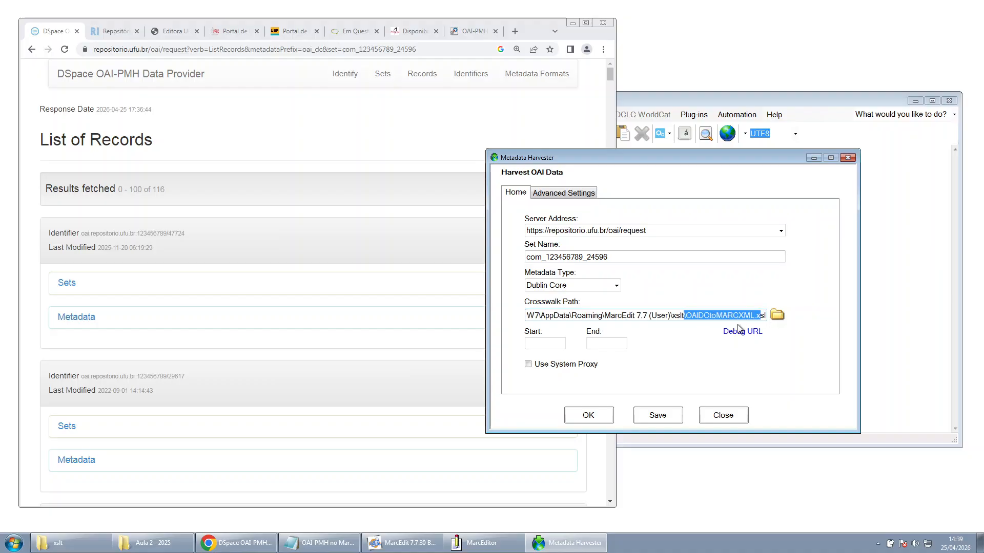
click(761, 332)
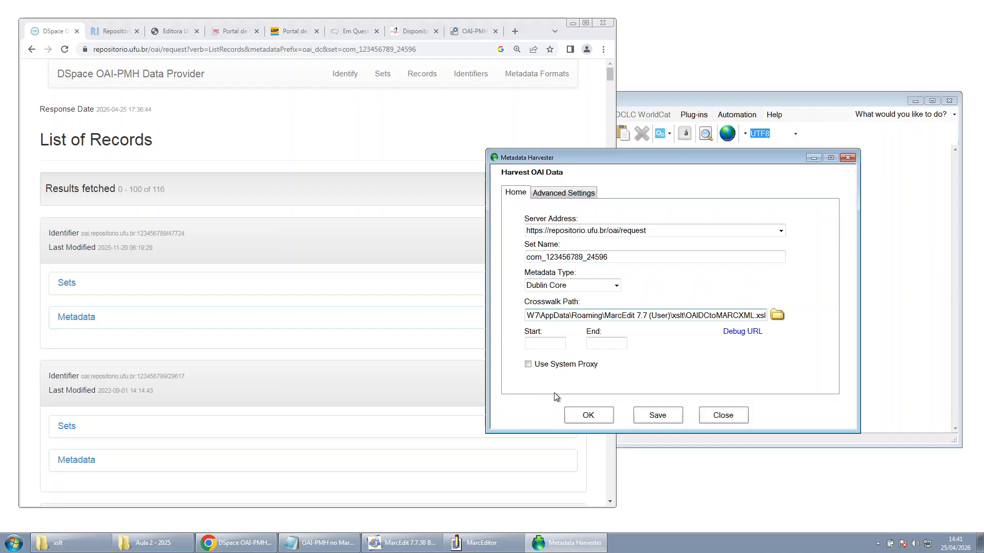
Run the harvest of the EDUFU set, check the total records processed in the results report and close it
click(589, 415)
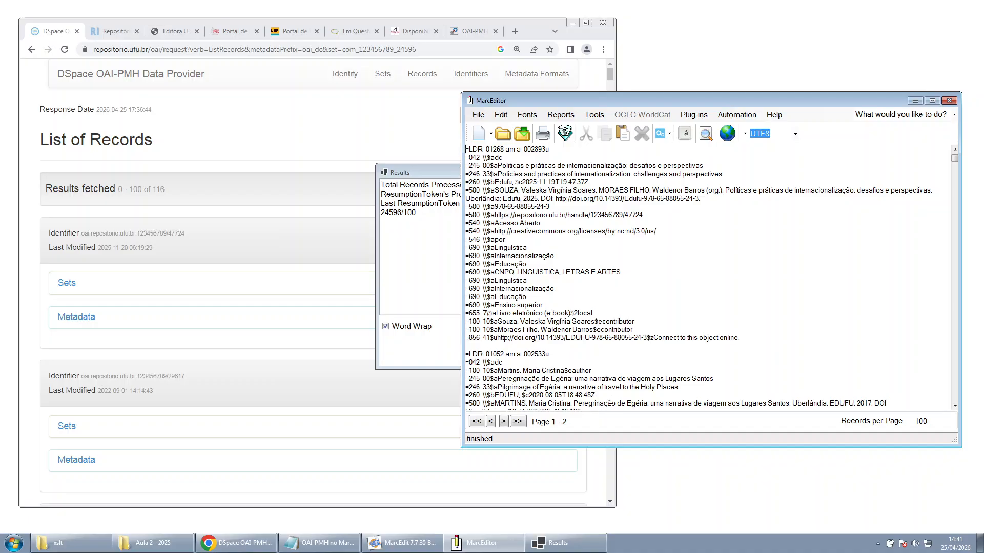
click(424, 172)
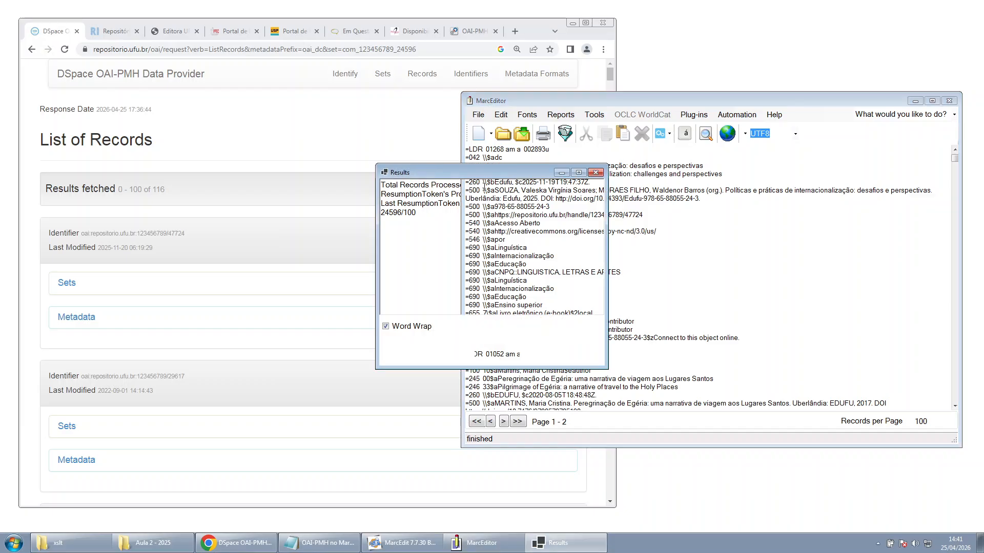
drag(484, 185, 381, 186)
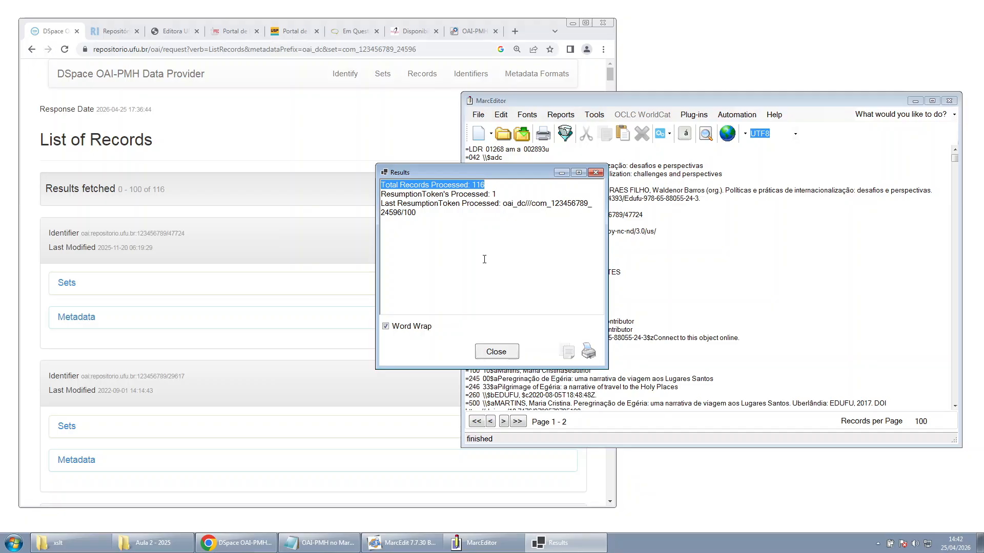
click(595, 173)
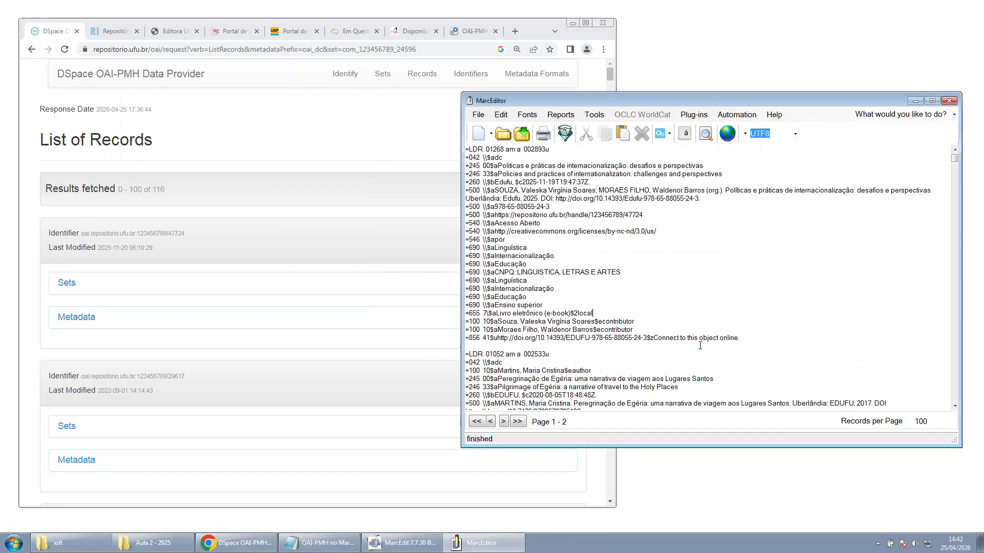
Highlight the first harvested record in MarcEditor, enlarge the text and look over its MARC fields
drag(776, 340, 451, 148)
click(689, 285)
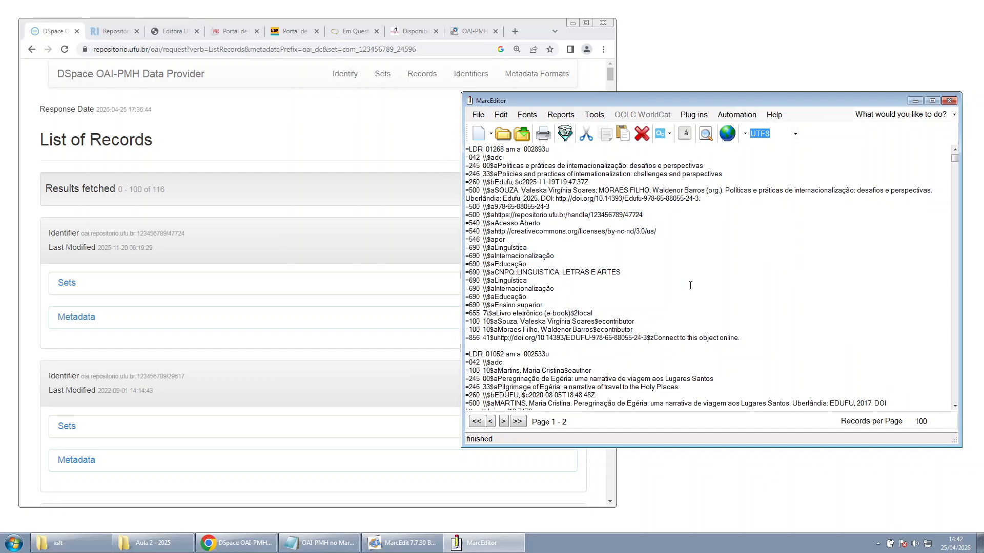
ctrl+scroll(690, 286, up, 4)
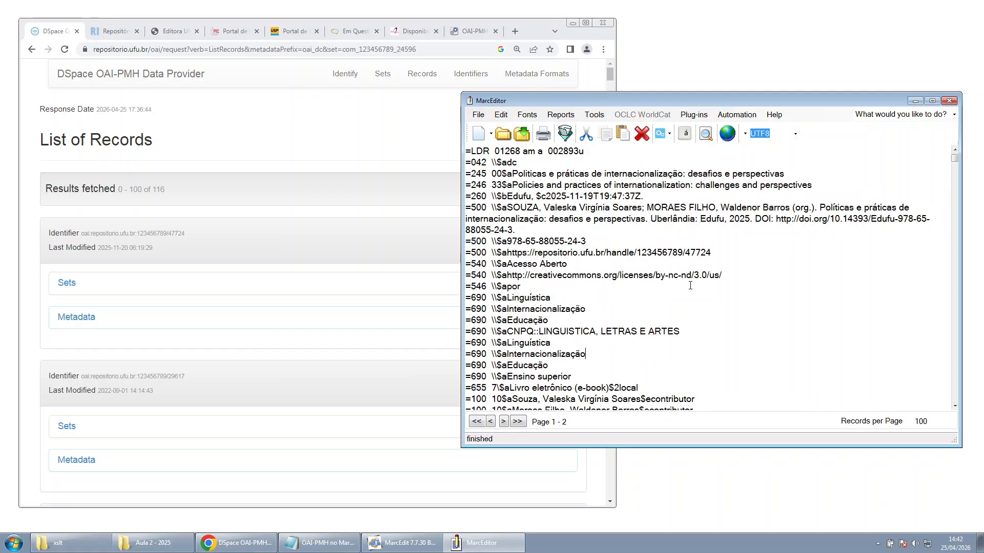
ctrl+scroll(690, 285, up, 1)
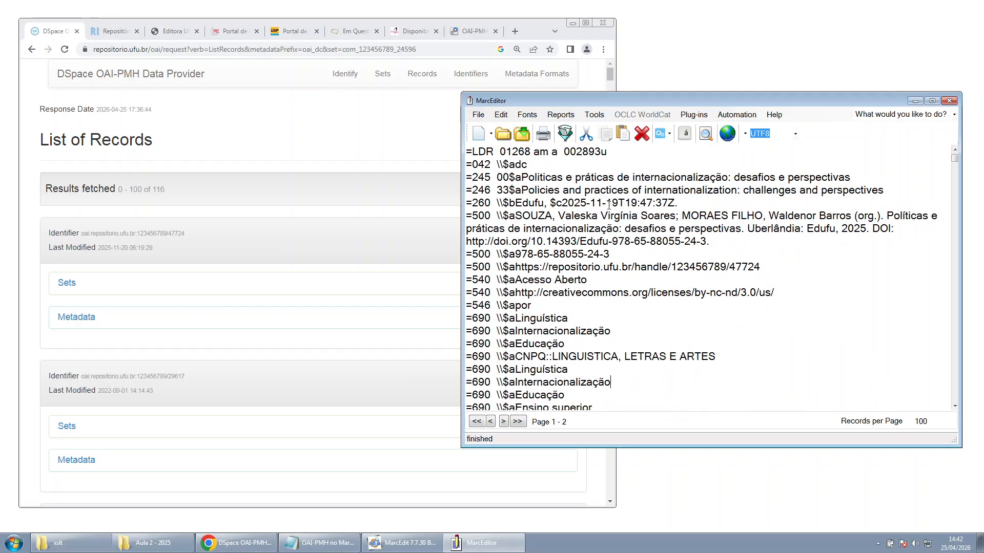
scroll(603, 321, down, 2)
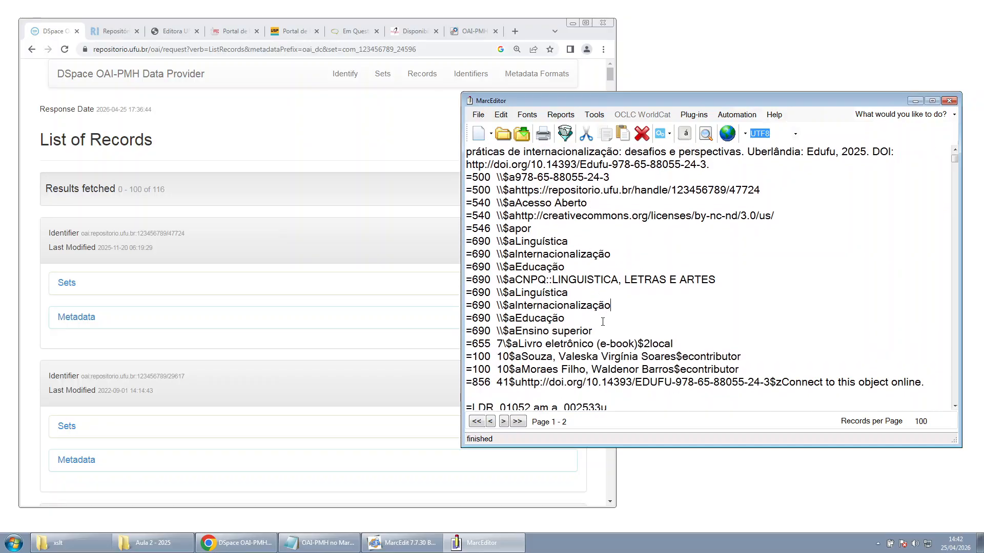
scroll(603, 322, up, 2)
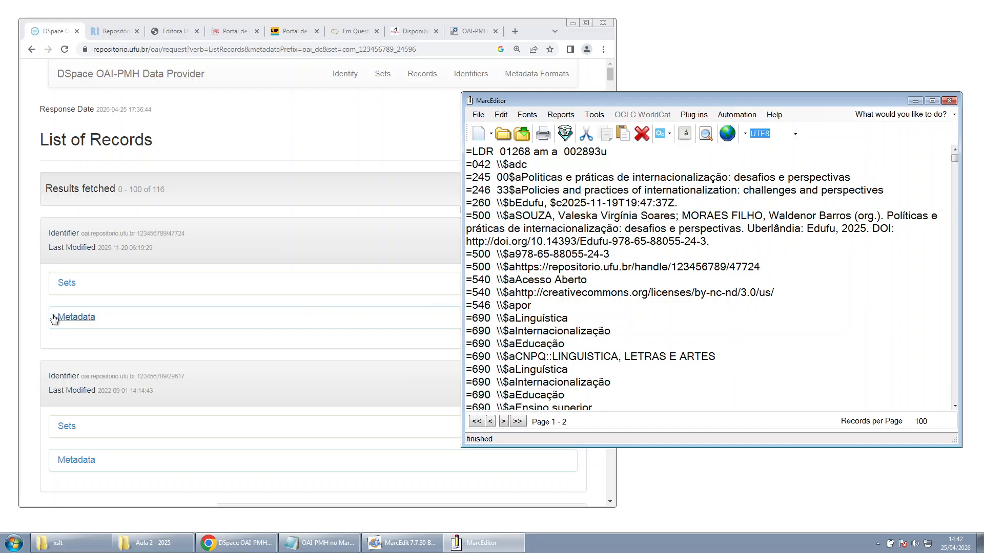
Expand the first record's metadata in the DSpace record list and compare its dc:title element with field 245 in MarcEditor
click(32, 322)
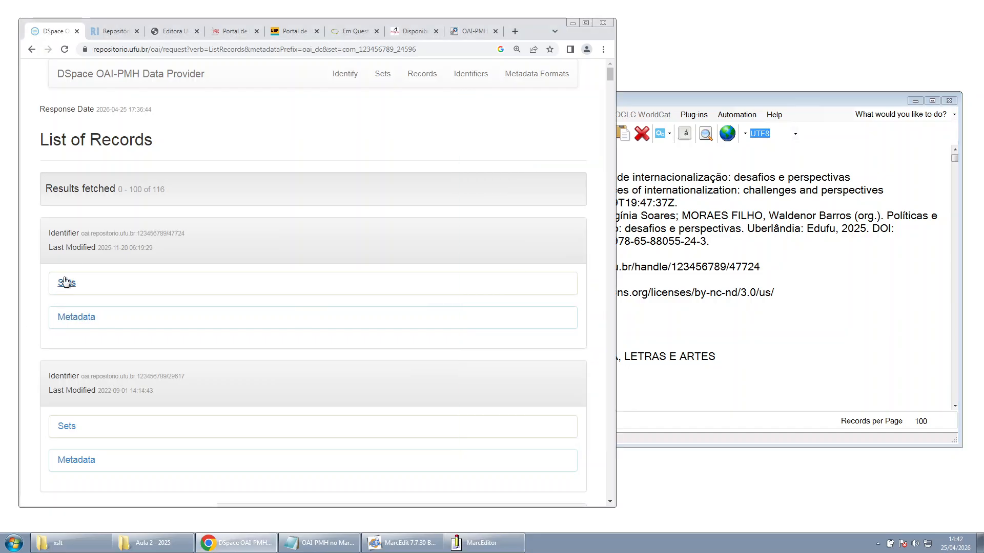
click(76, 317)
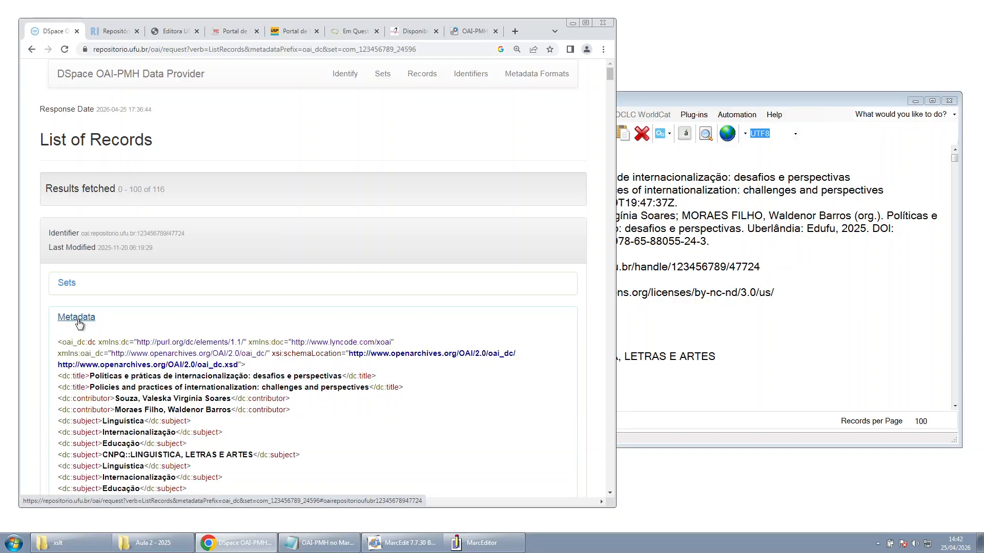
scroll(74, 236, down, 3)
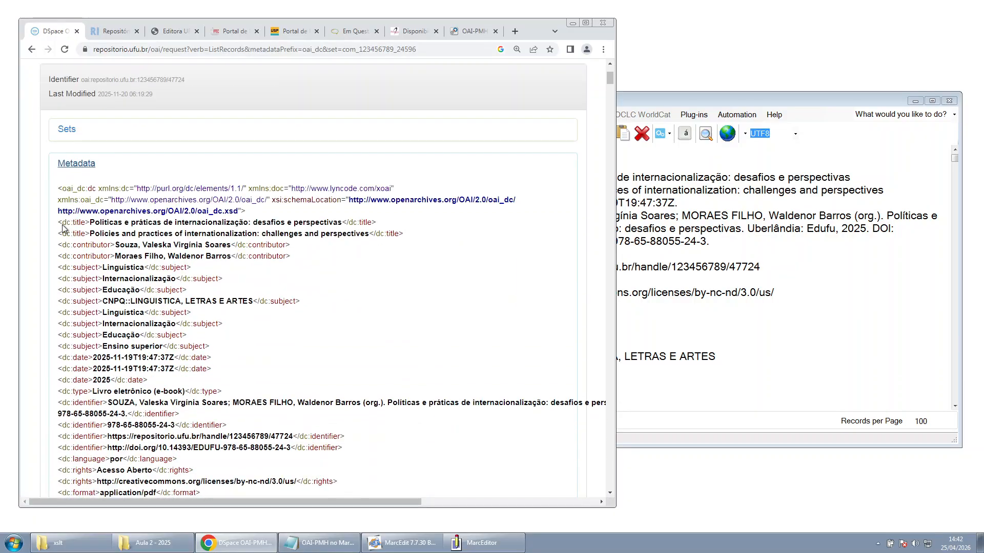
drag(62, 223, 96, 224)
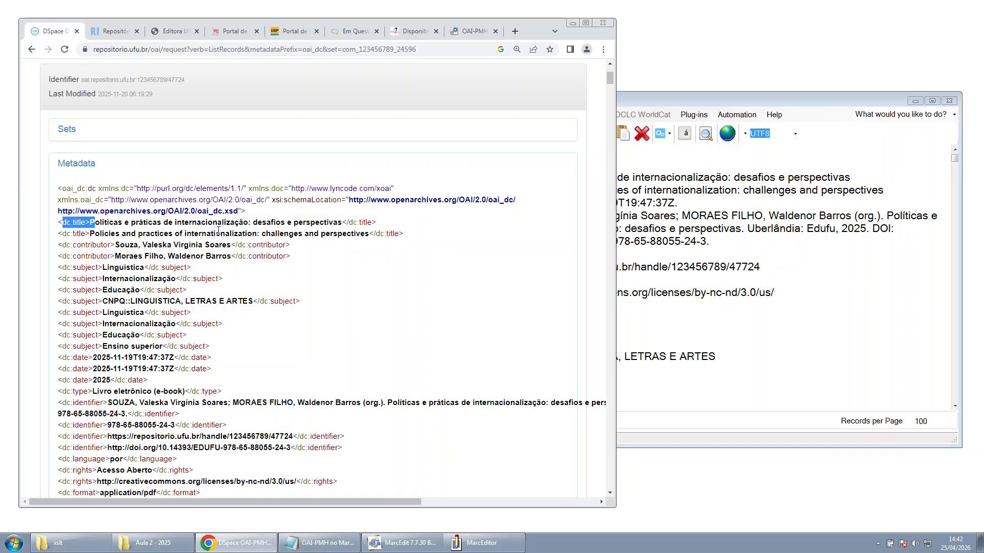
click(651, 382)
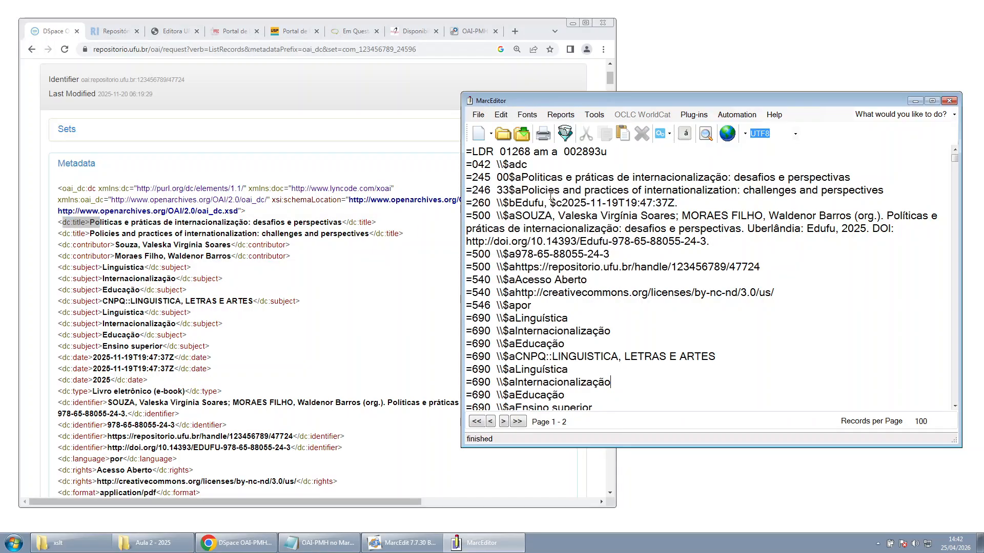
drag(472, 178, 838, 180)
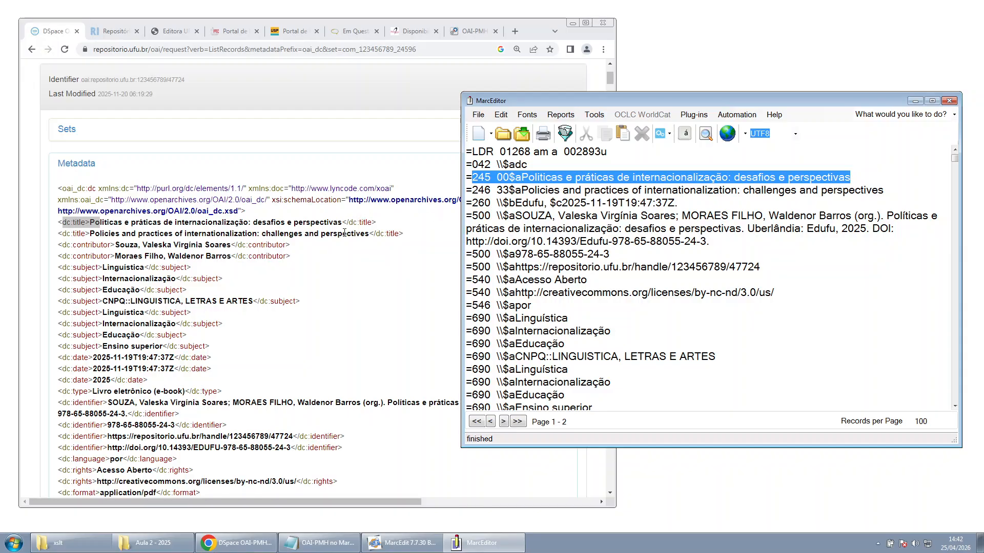
click(616, 317)
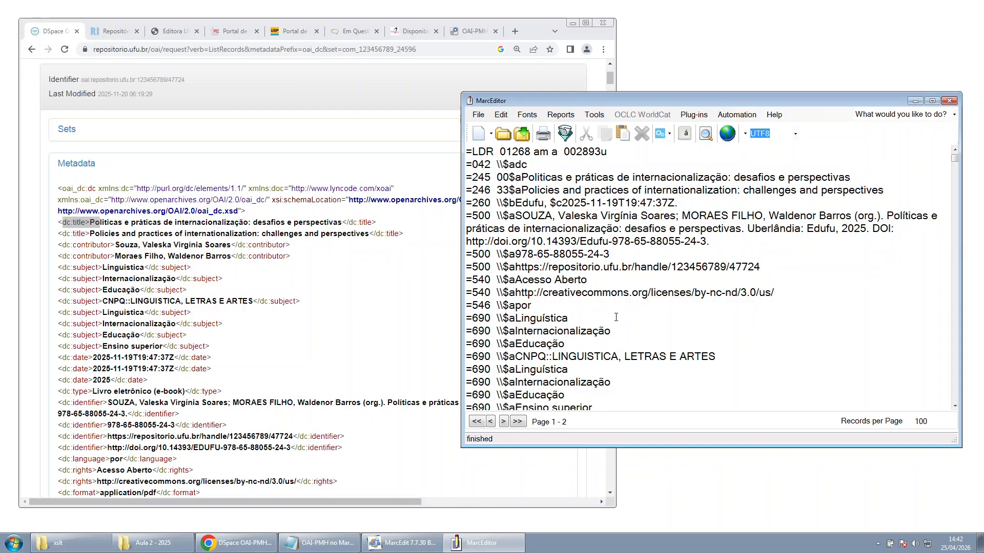
Review the remaining fields of the first record in MarcEditor, including the 690 subjects, 655, 100 and 856 fields
scroll(615, 318, down, 5)
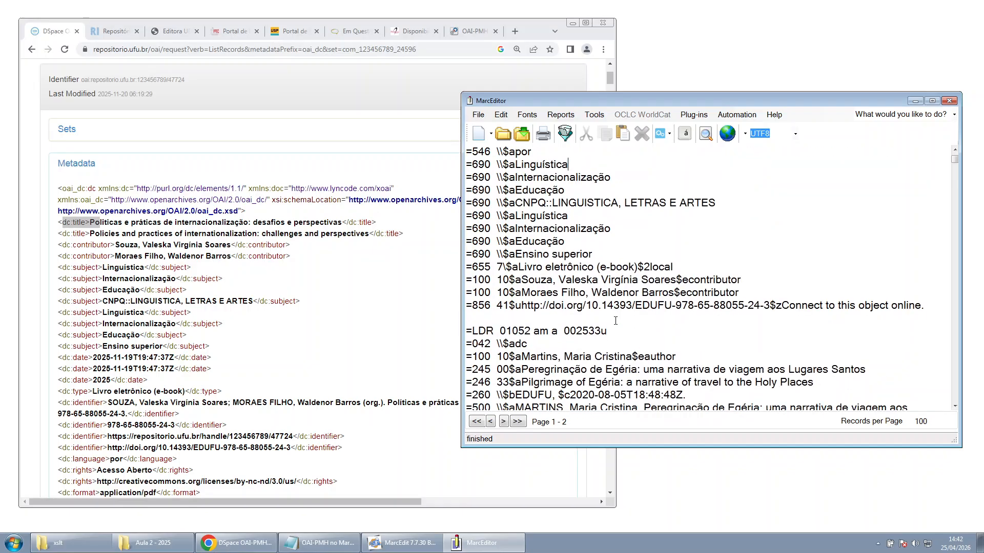
scroll(615, 321, down, 1)
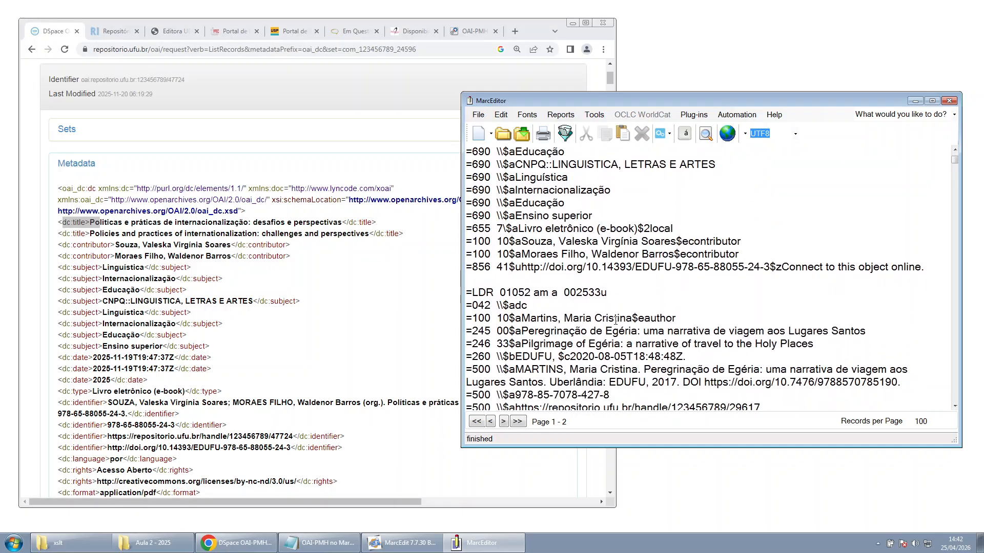
scroll(616, 321, up, 5)
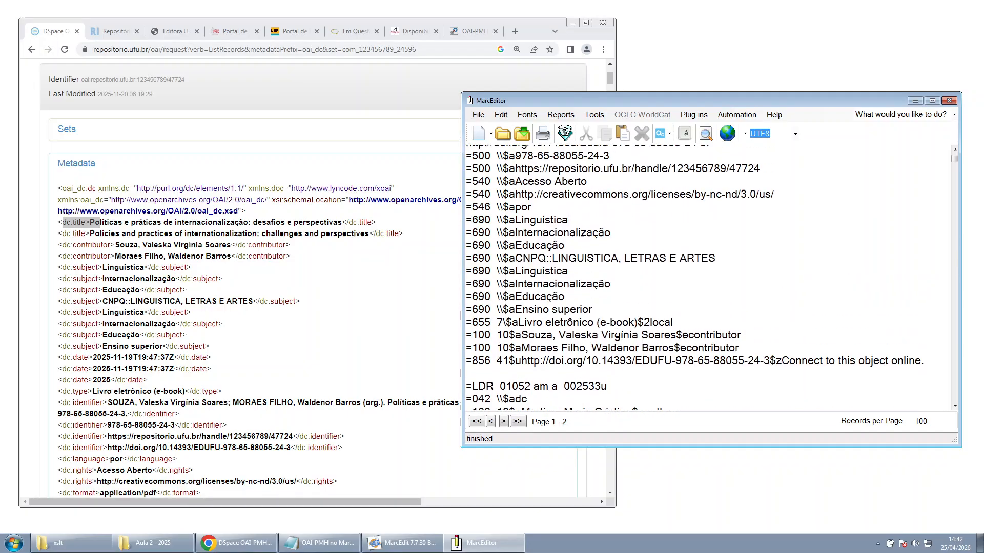
scroll(611, 322, down, 1)
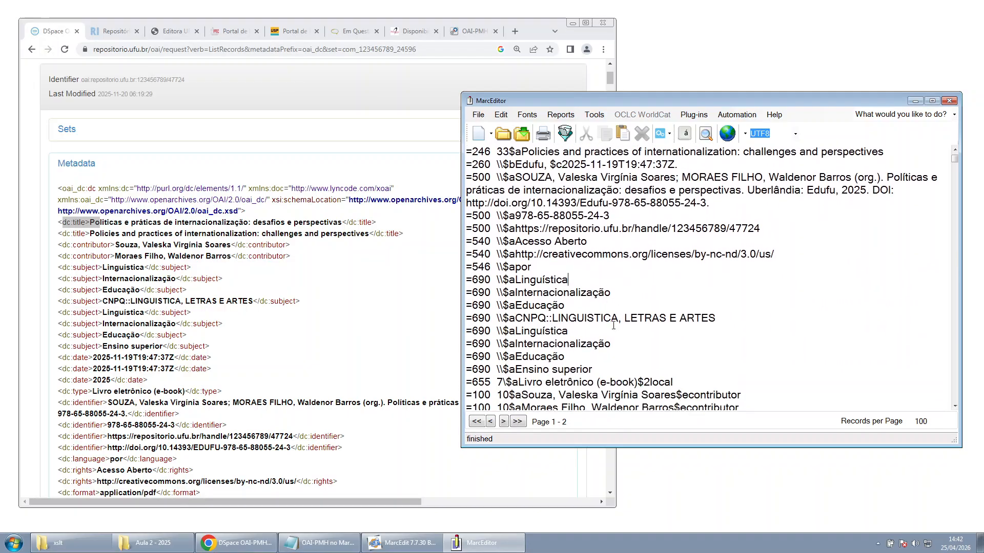
scroll(680, 382, down, 2)
drag(925, 344, 472, 241)
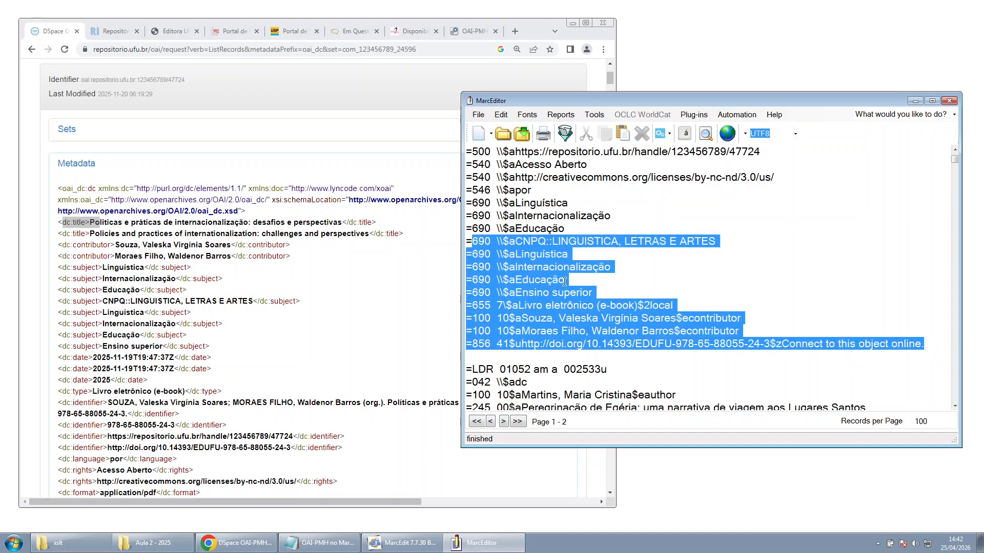
scroll(590, 285, up, 3)
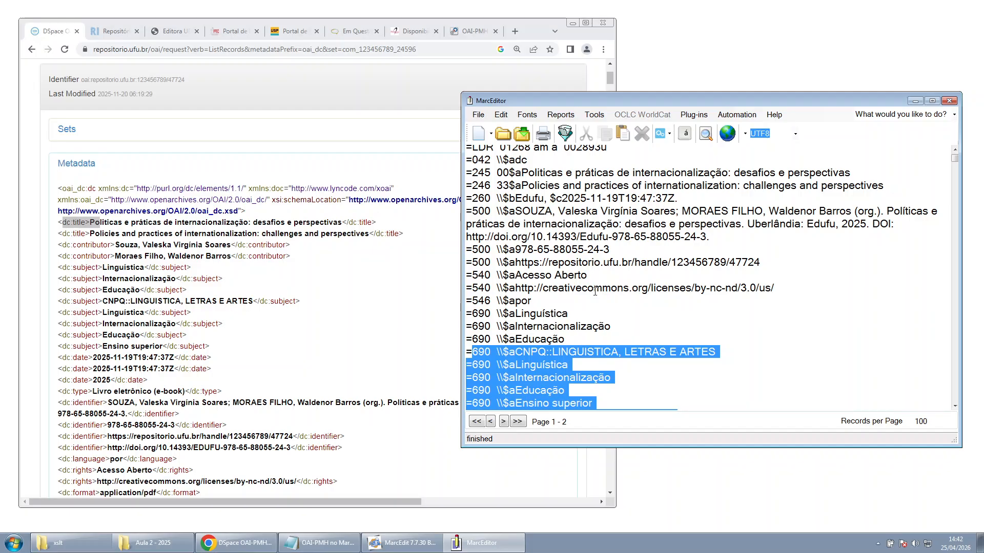
click(582, 281)
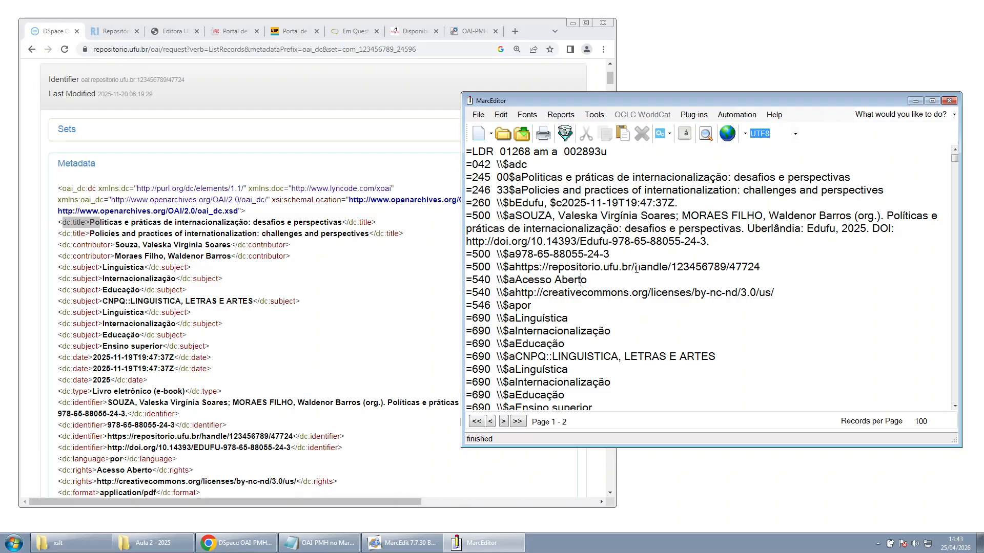
Compile the records into a MARC file named registrosUFU in the Aula 2 - 2025 folder, and check the file there
click(478, 115)
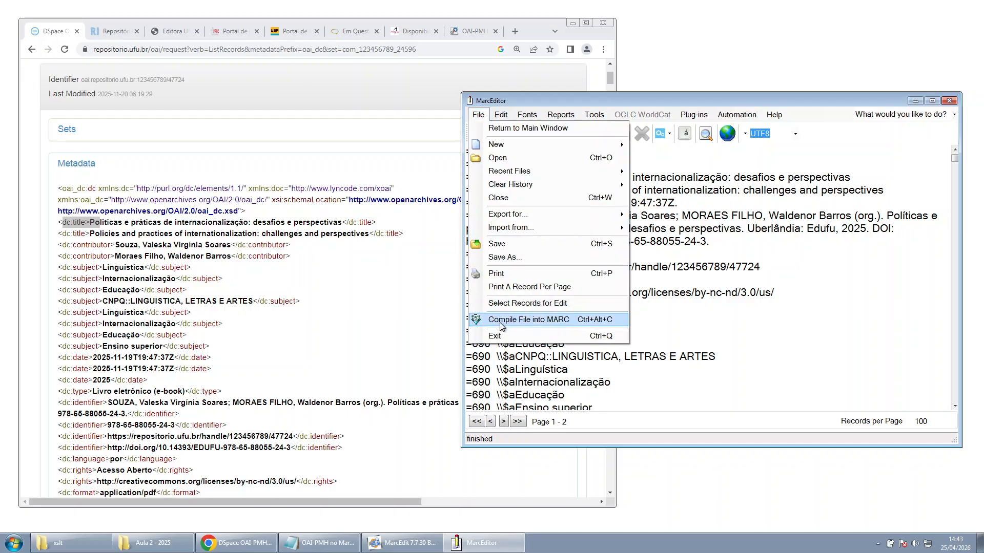
click(522, 321)
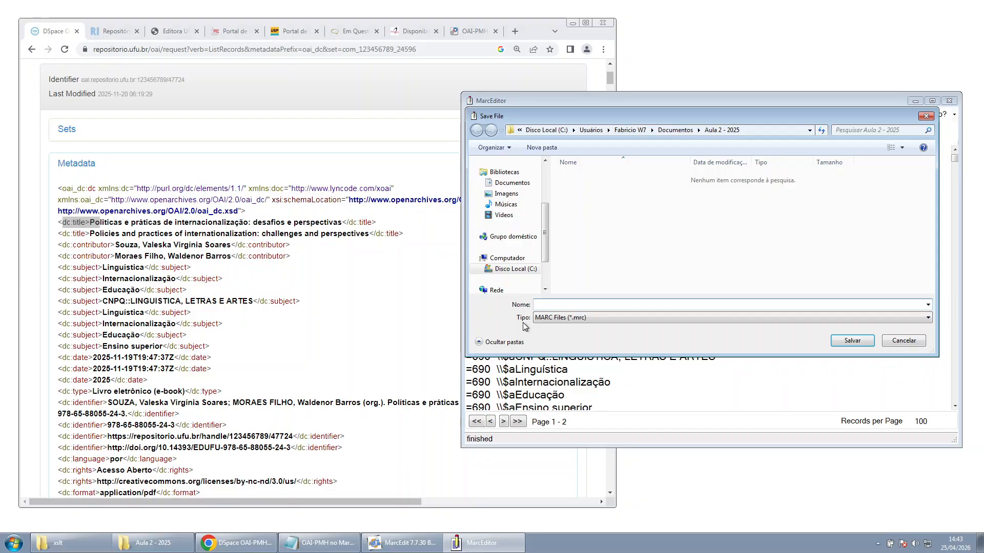
text(registrosUFU)
click(862, 339)
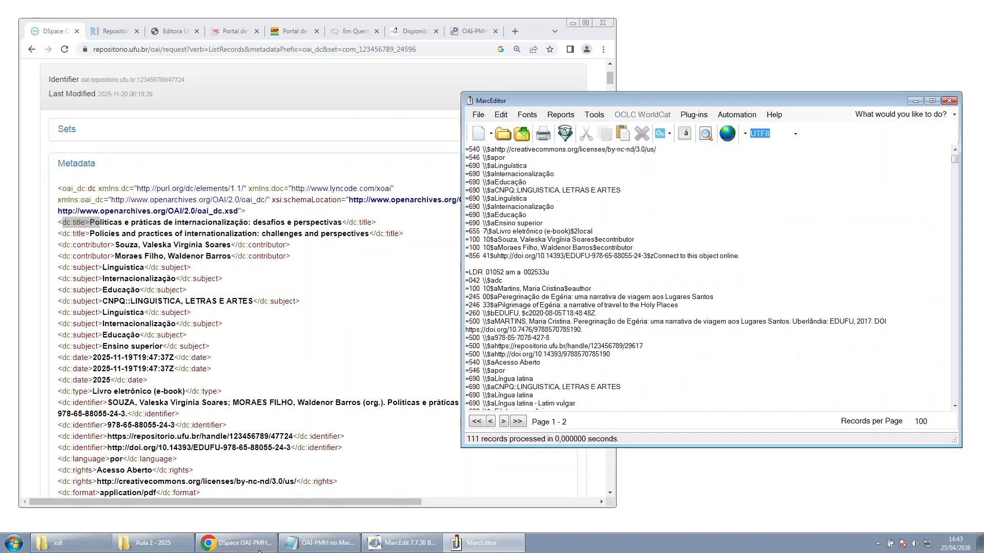
click(180, 545)
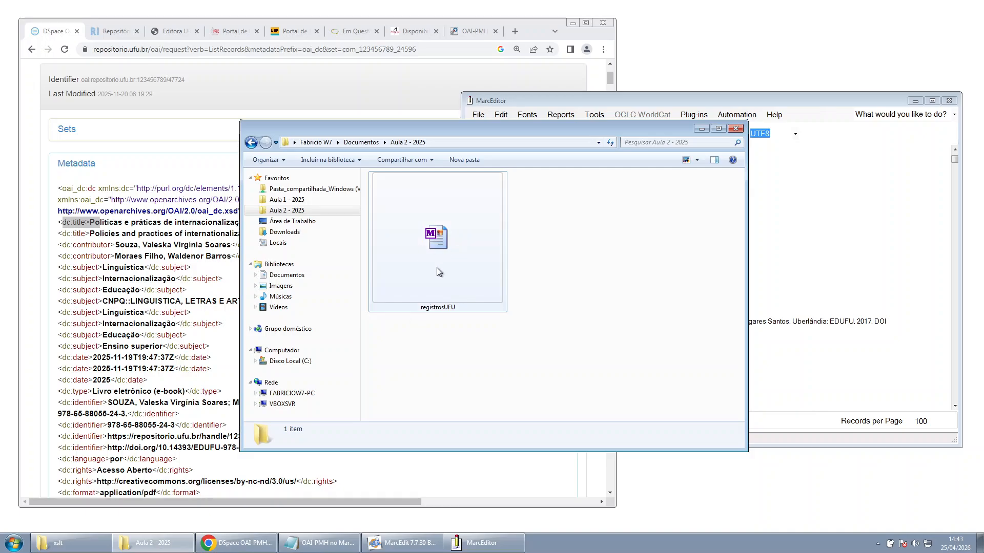
click(823, 310)
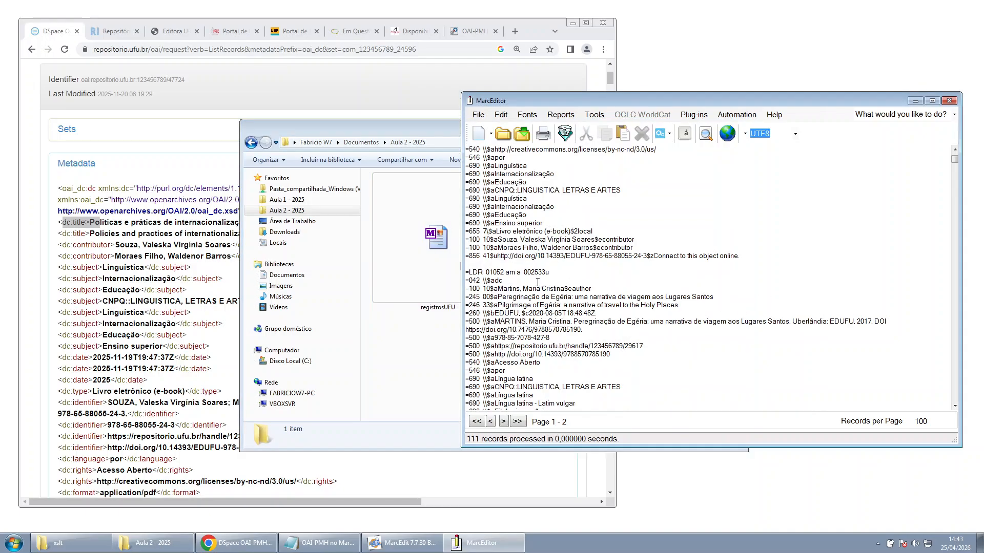
Glance back at the Dublin Core source and the first MARC record, and close MarcEditor without saving the changes
click(194, 302)
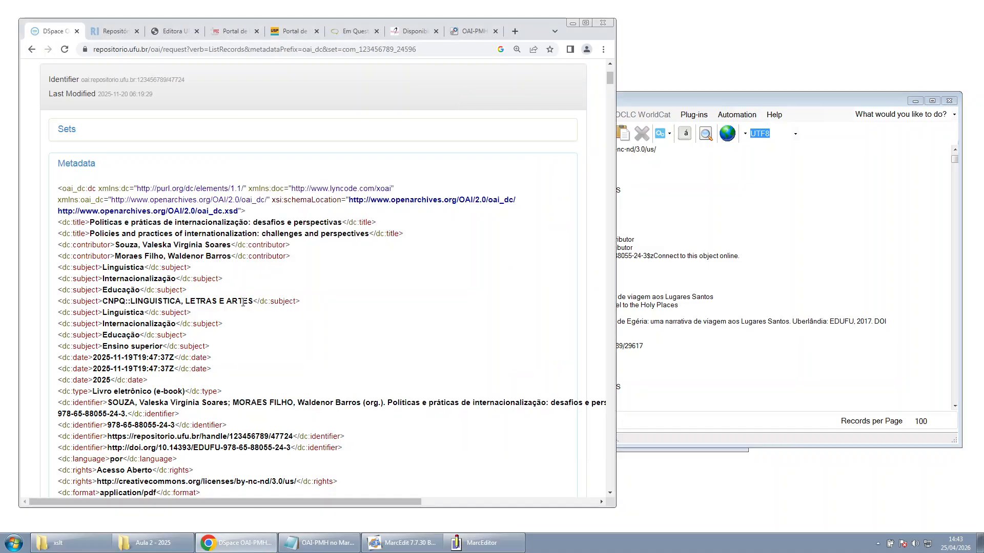
click(735, 321)
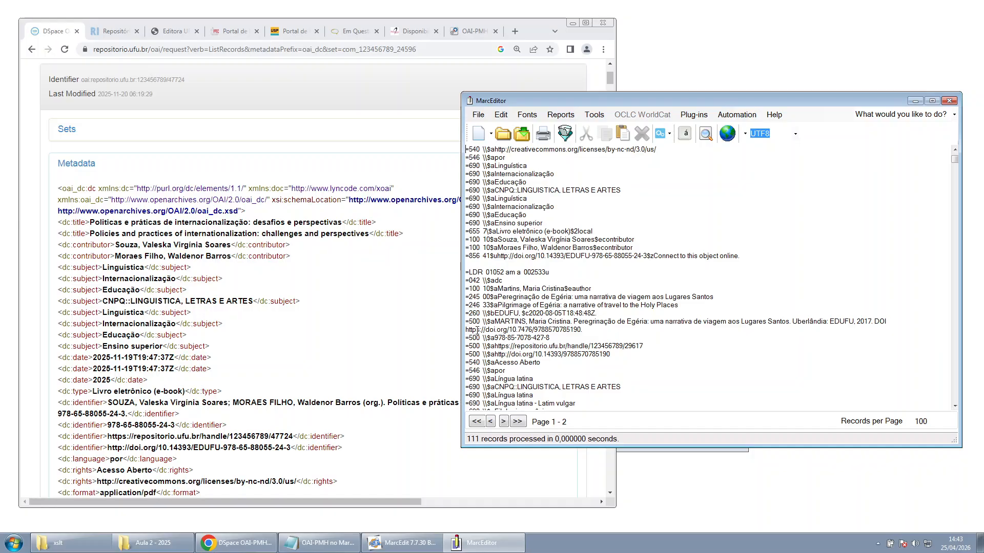
scroll(517, 340, up, 3)
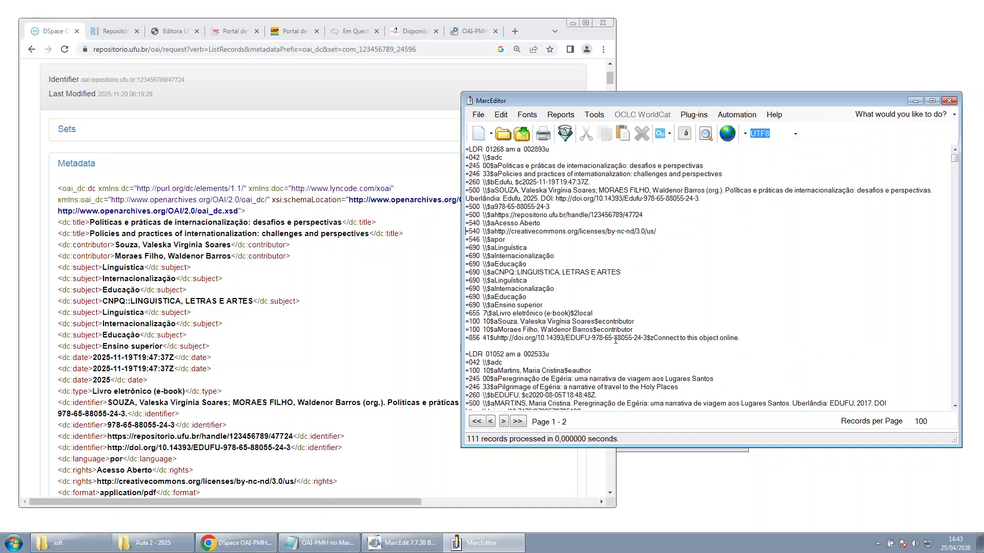
click(949, 101)
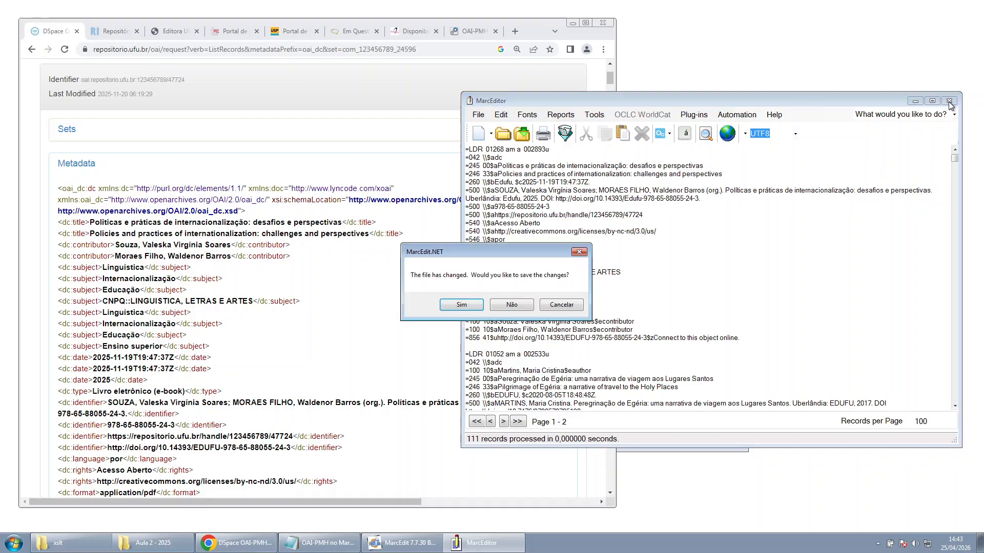
click(507, 306)
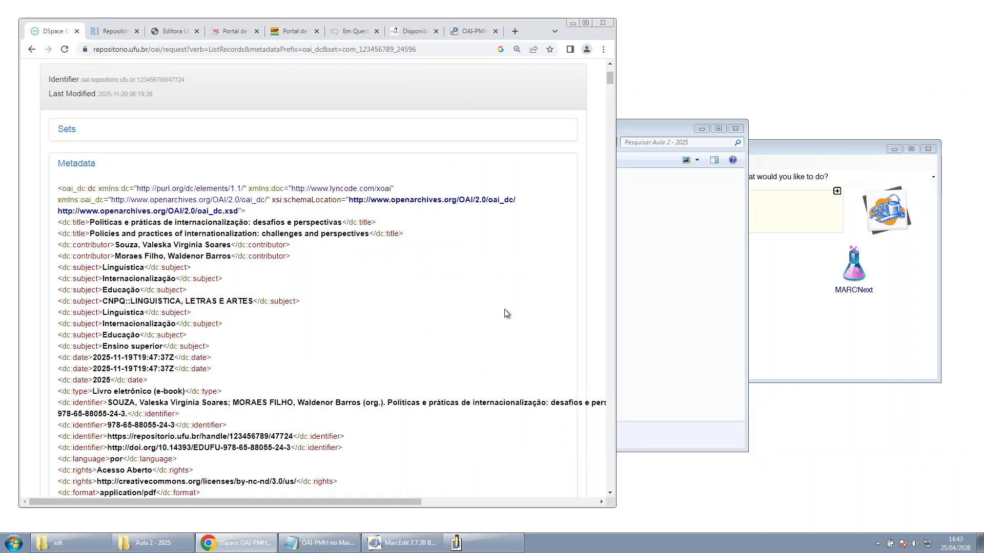
Open a new Harvest OAI Records form from MarcEdit's main window and move it clear of the browser's record list
click(790, 150)
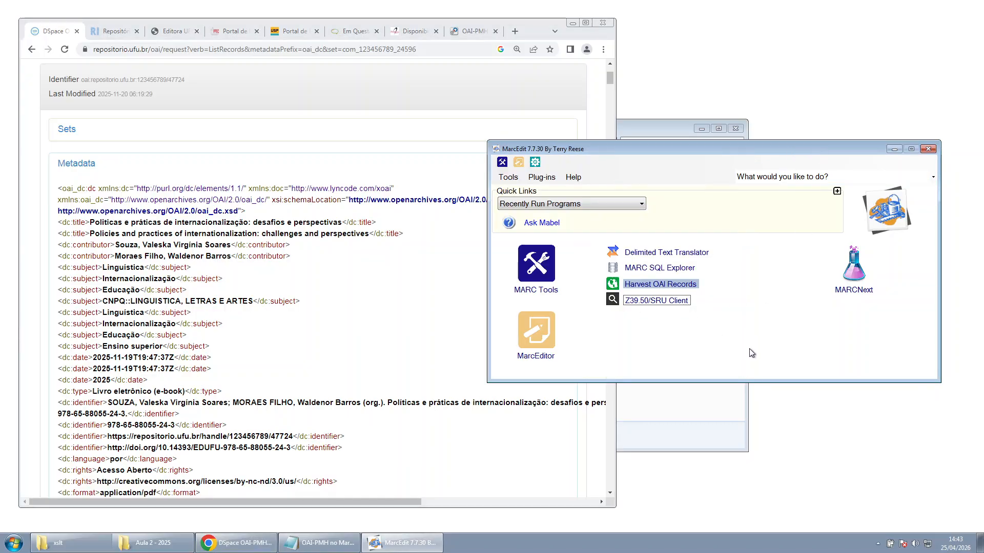
click(666, 287)
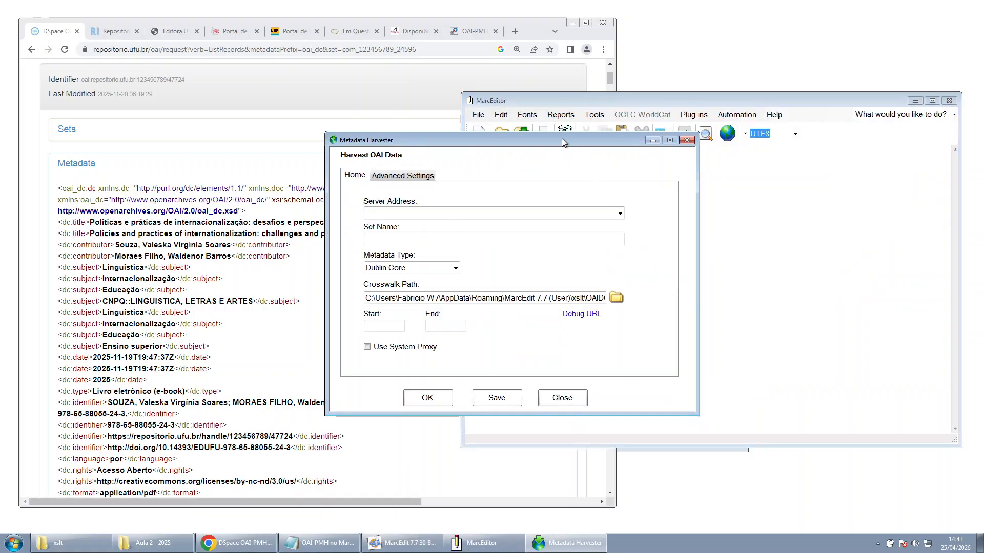
drag(561, 137, 791, 182)
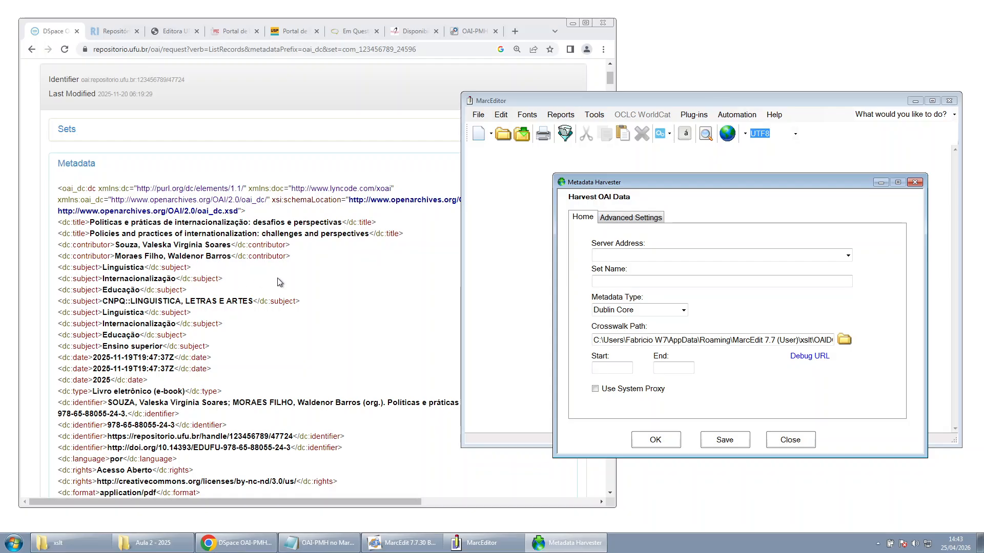
Switch the browser to the UFRN institutional repository and look over its home page down to the footer
click(41, 172)
scroll(41, 172, up, 3)
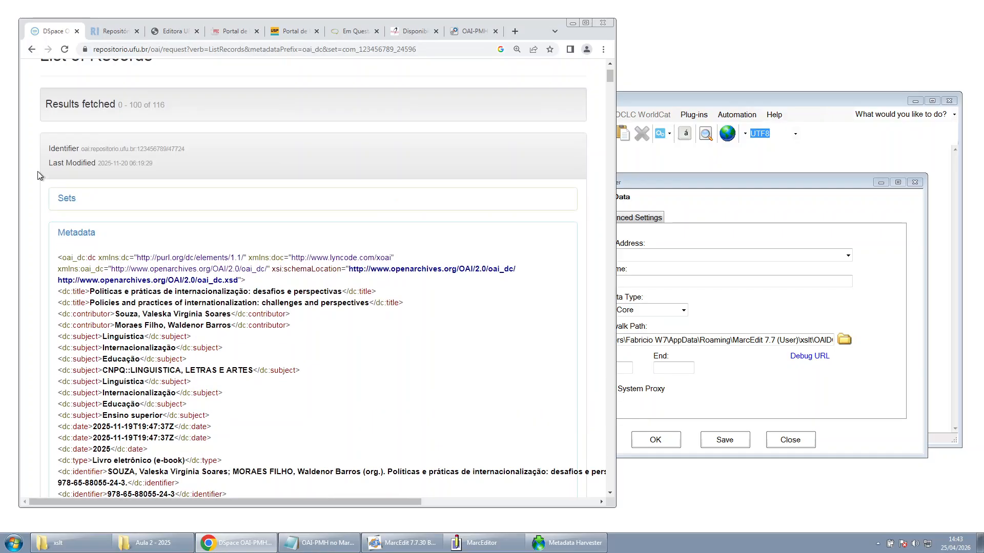
click(110, 32)
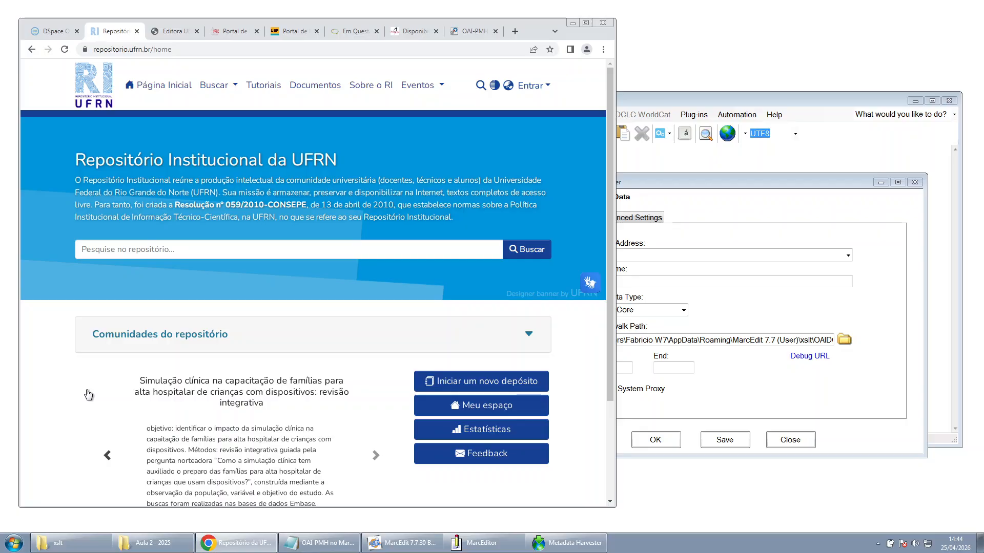
scroll(88, 394, down, 3)
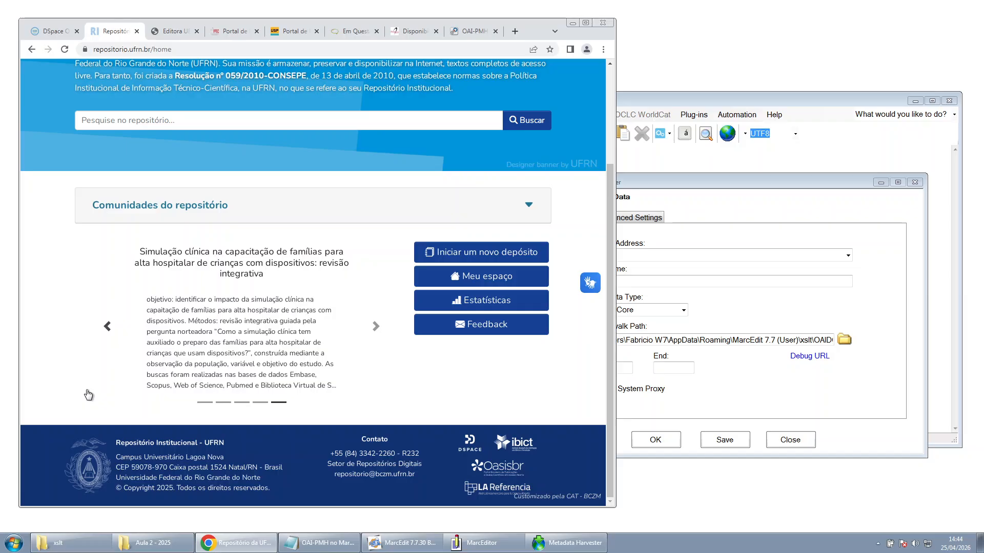
scroll(89, 394, up, 1)
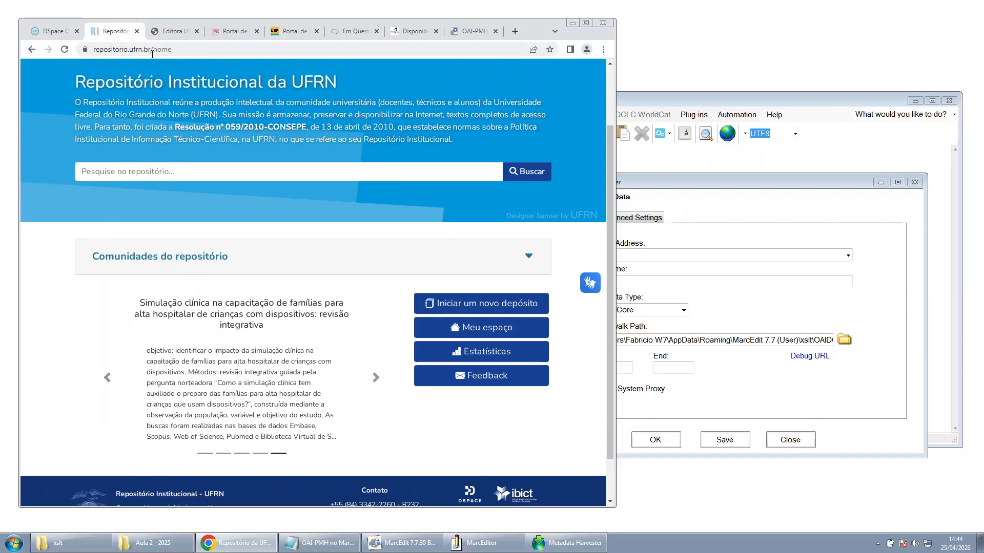
double_click(153, 50)
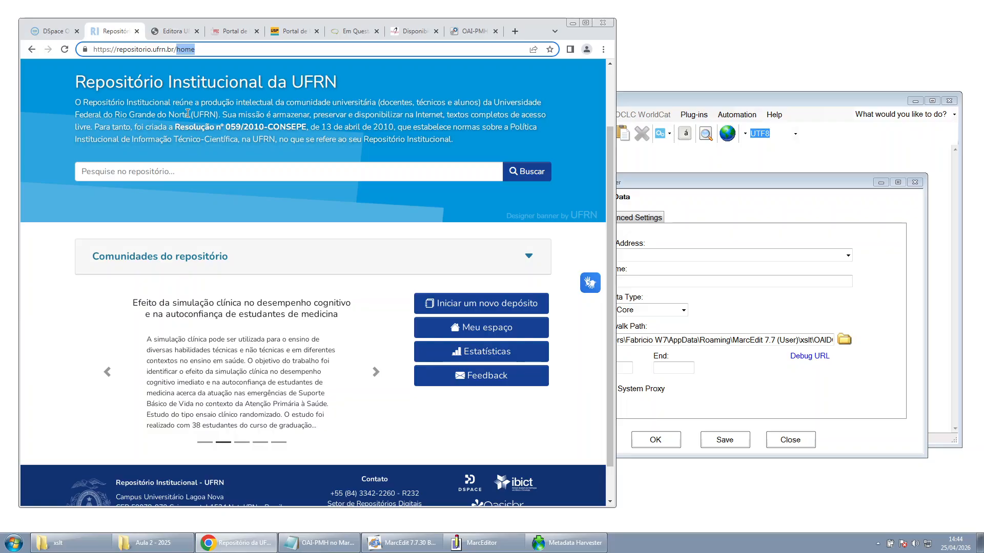
key(BackSpace)
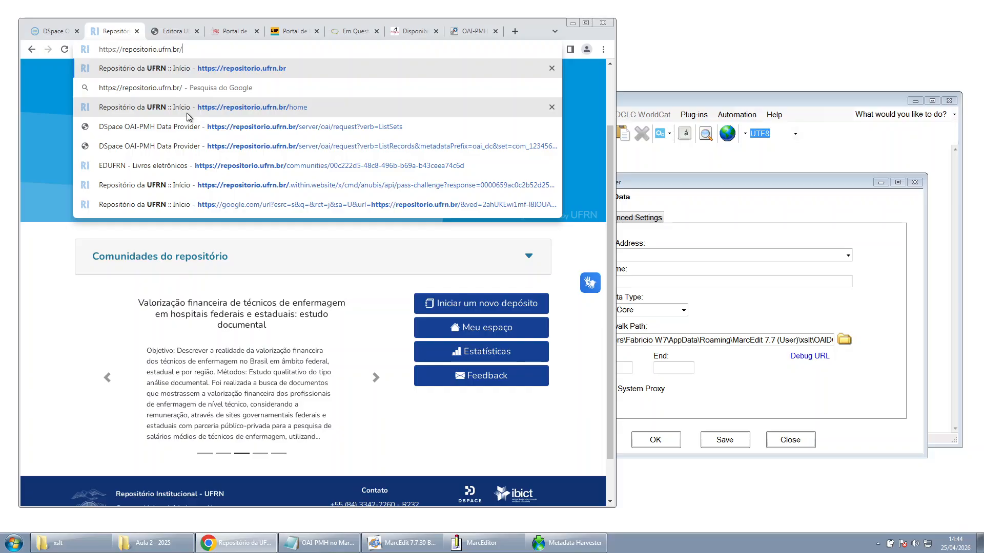
text(server)
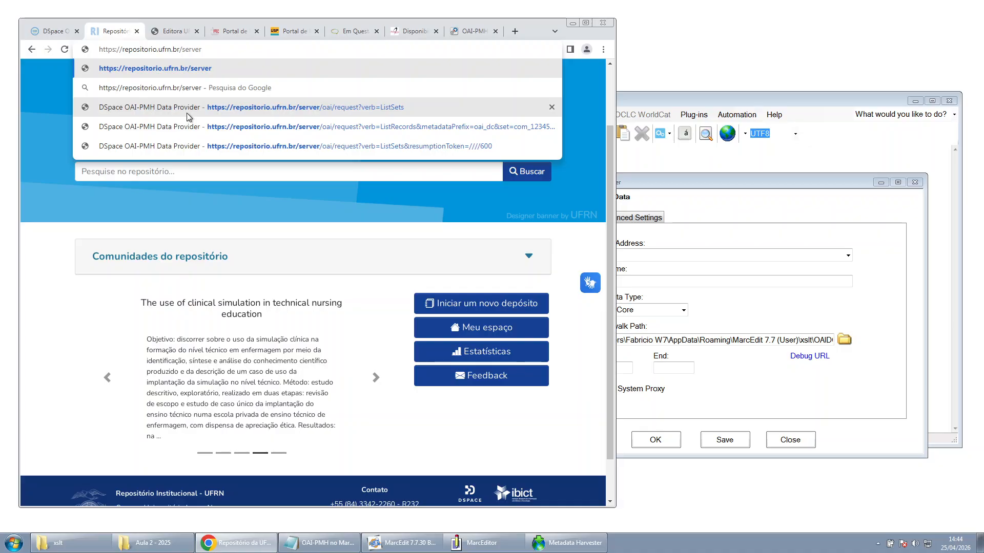
text(/oai/)
key(Return)
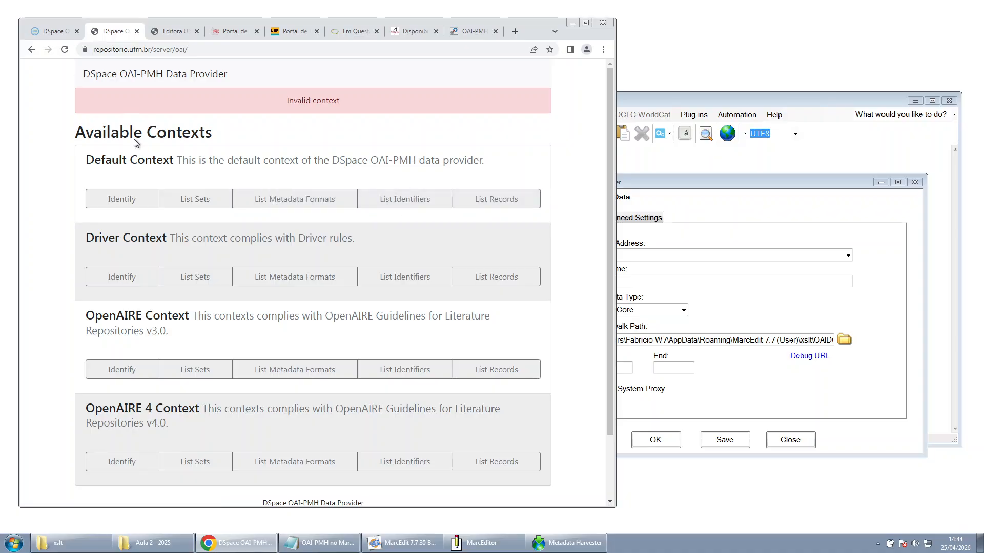
View the Identify information of UFU's OAI-PMH provider for comparison and return to the UFRN provider's list of contexts
click(52, 31)
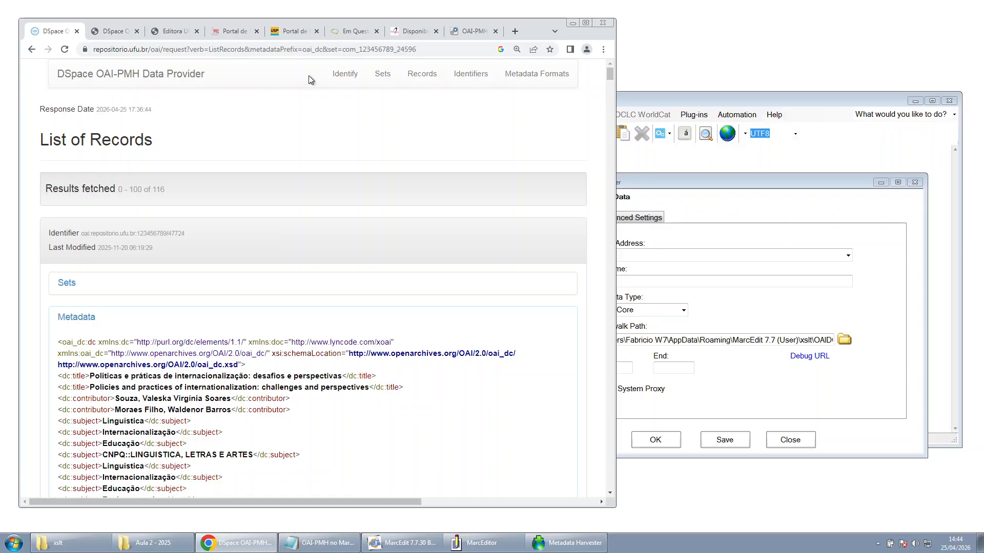
click(94, 82)
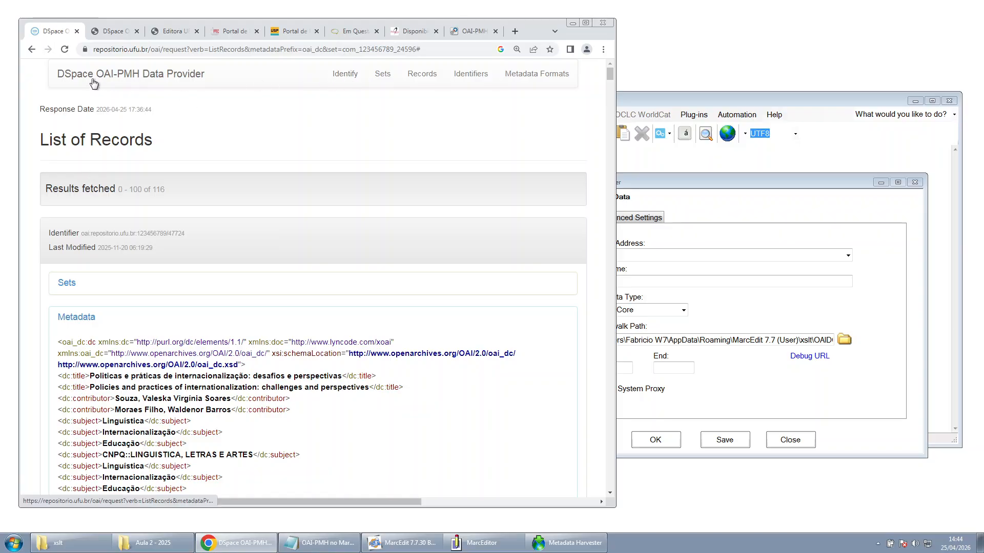
click(344, 78)
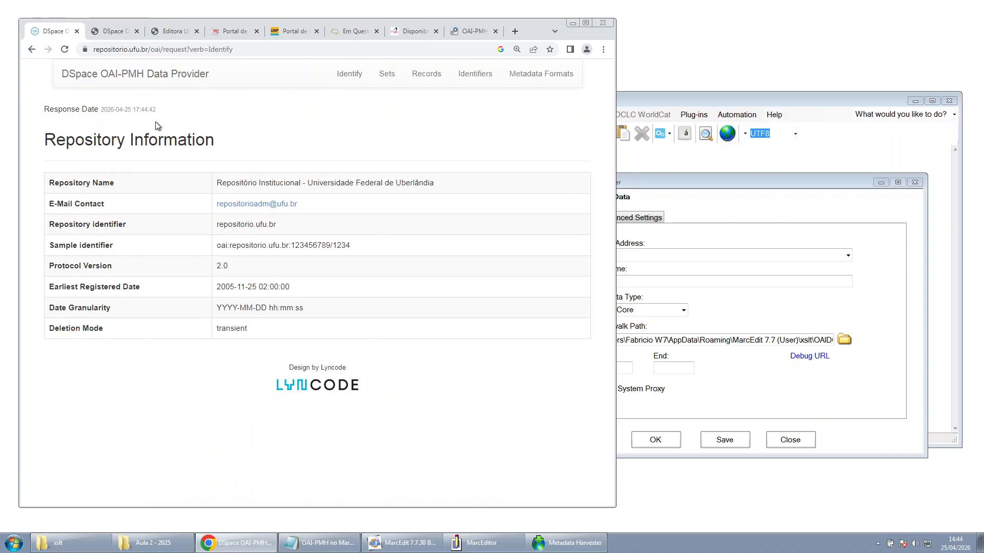
click(110, 31)
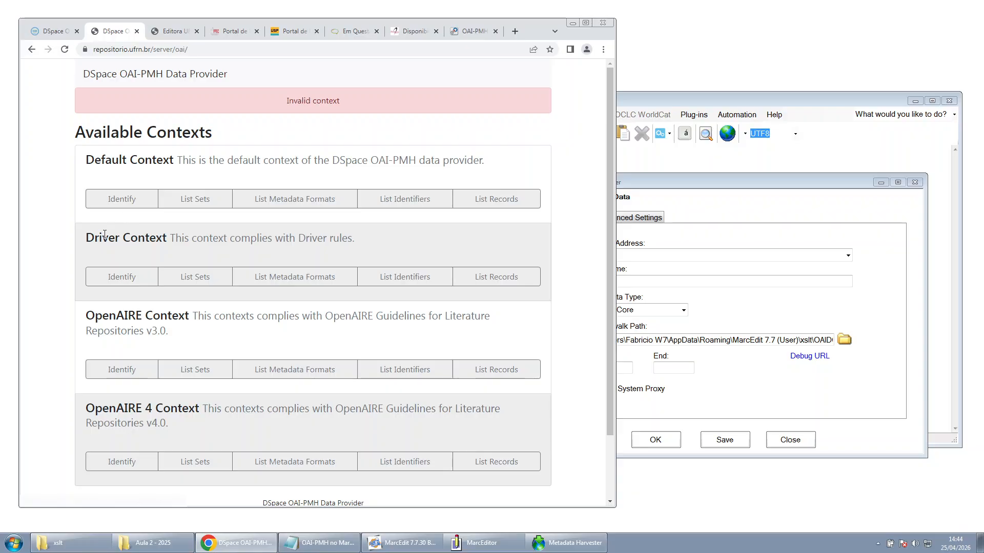
List the sets of the UFRN provider's Default Context and search the list for EDUFRN
click(194, 205)
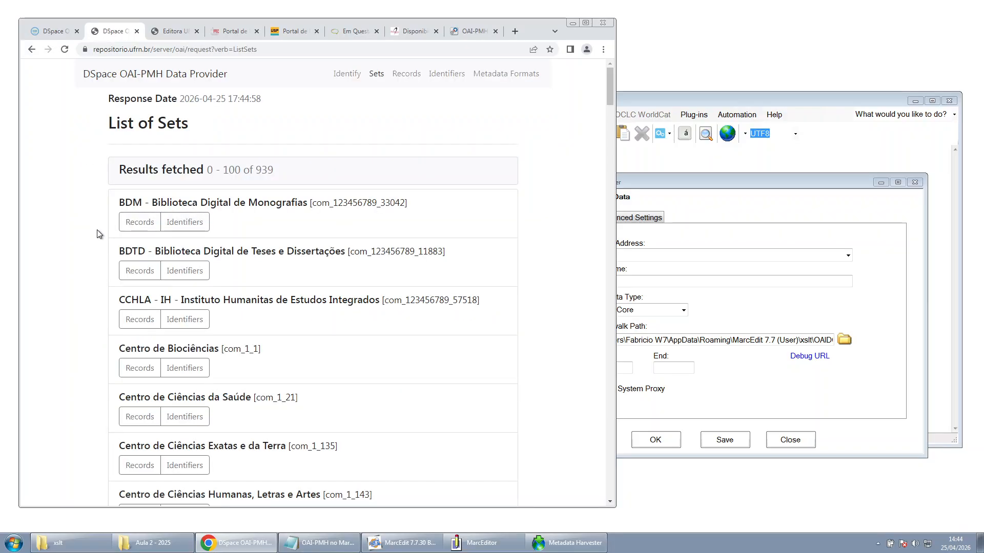
scroll(100, 234, down, 2)
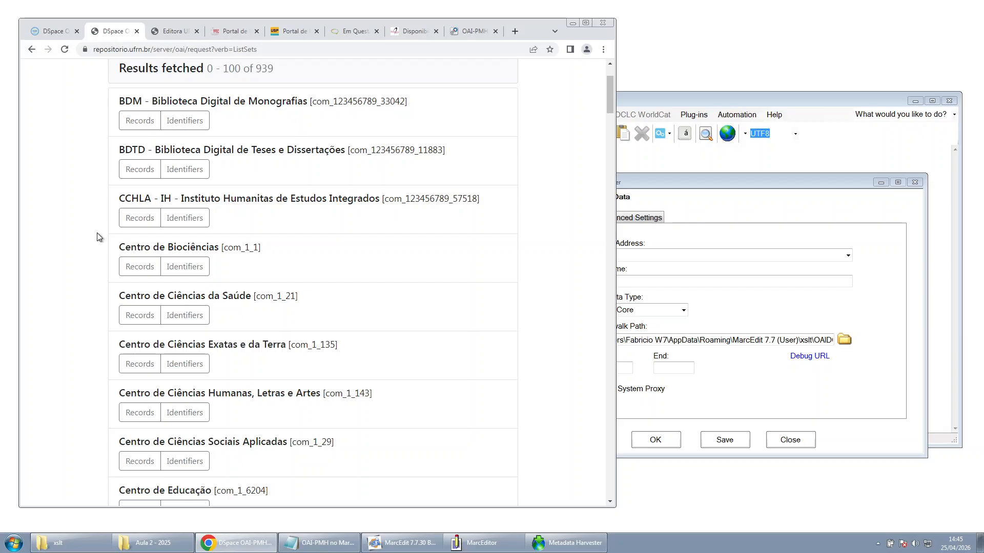
scroll(99, 236, down, 2)
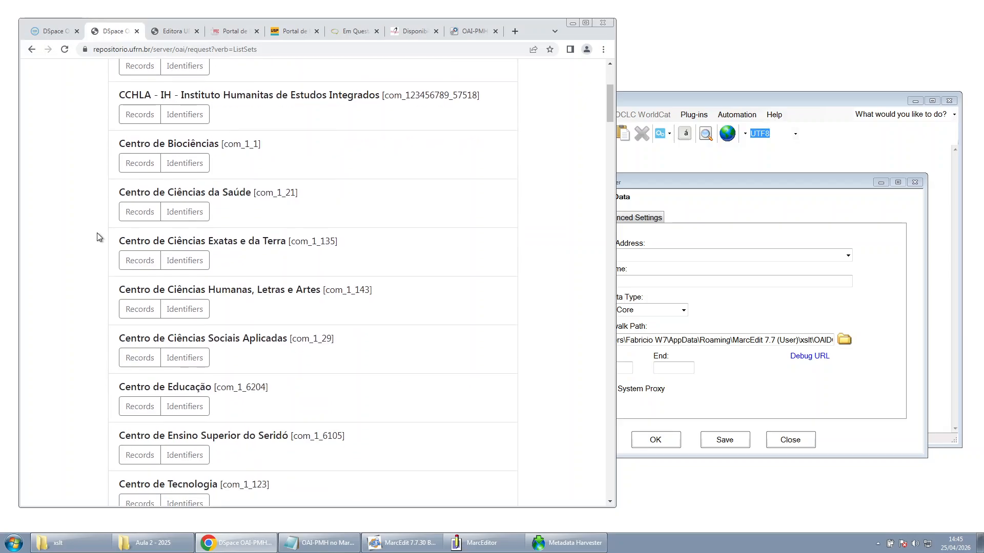
scroll(99, 237, down, 2)
scroll(99, 246, up, 6)
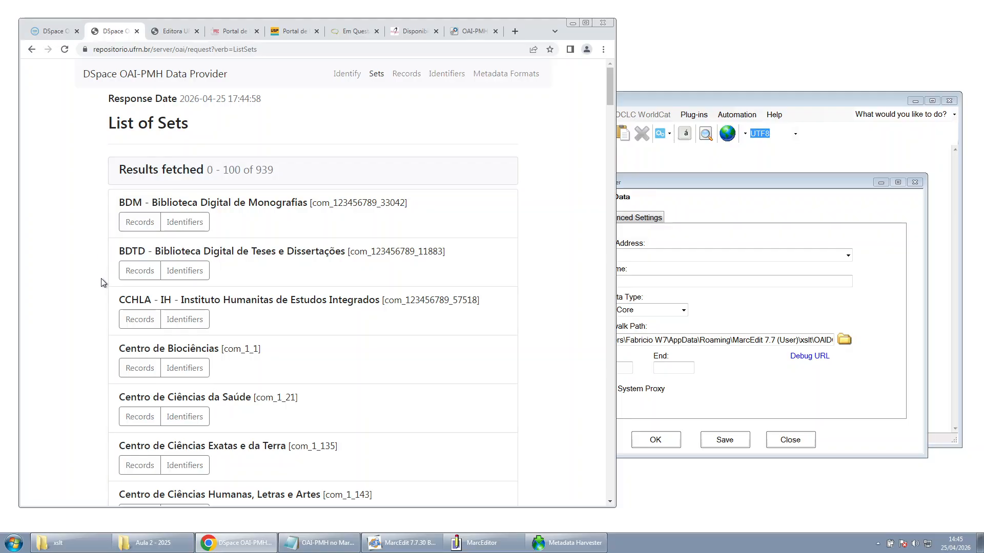
key(ctrl+f)
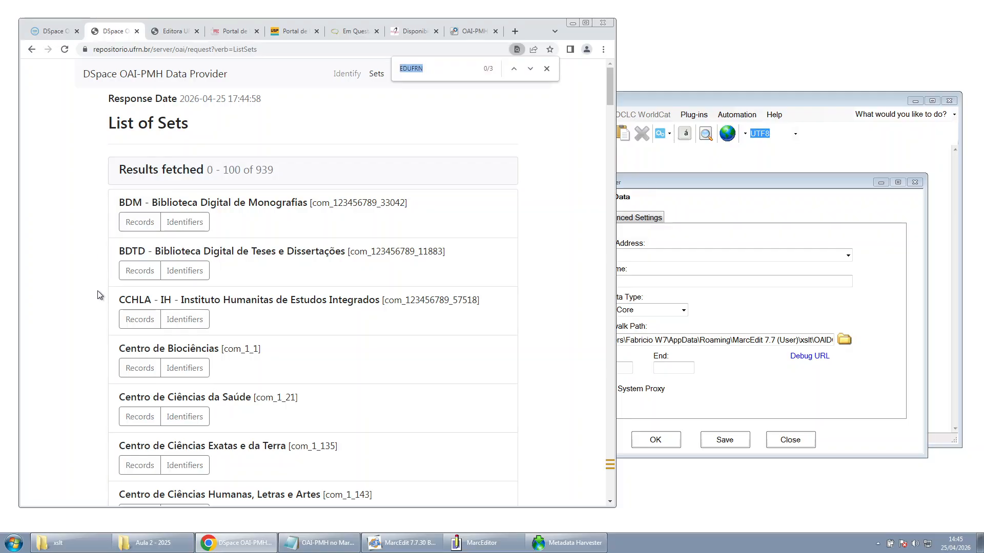
key(Return)
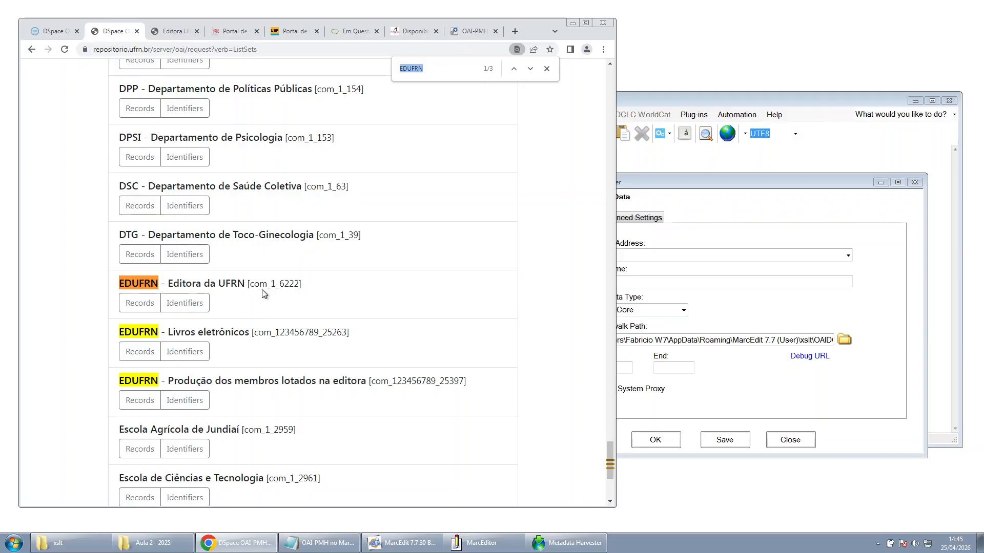
Compare the EDUFRN sets and open the records of "EDUFRN - Livros eletrônicos"
click(174, 283)
drag(248, 283, 124, 284)
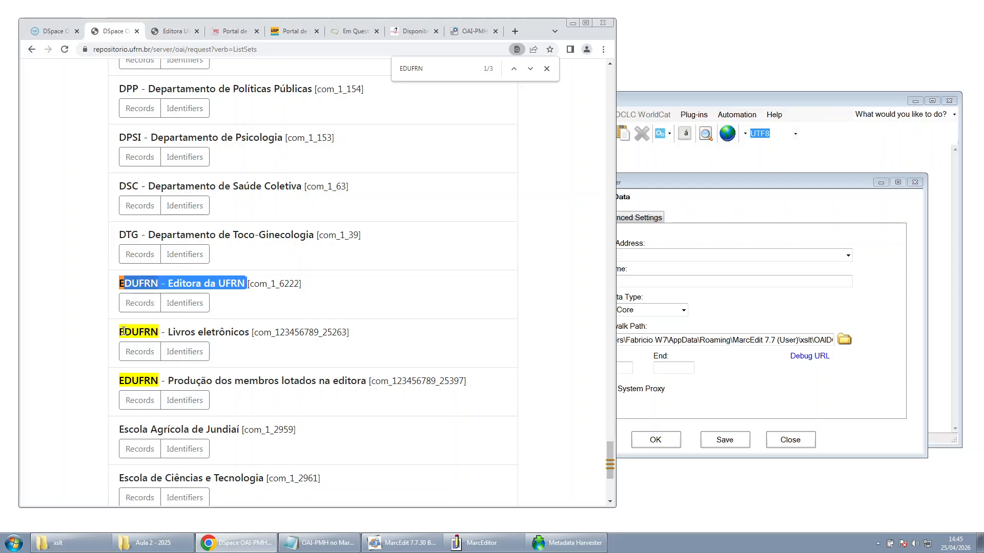
drag(121, 333, 248, 347)
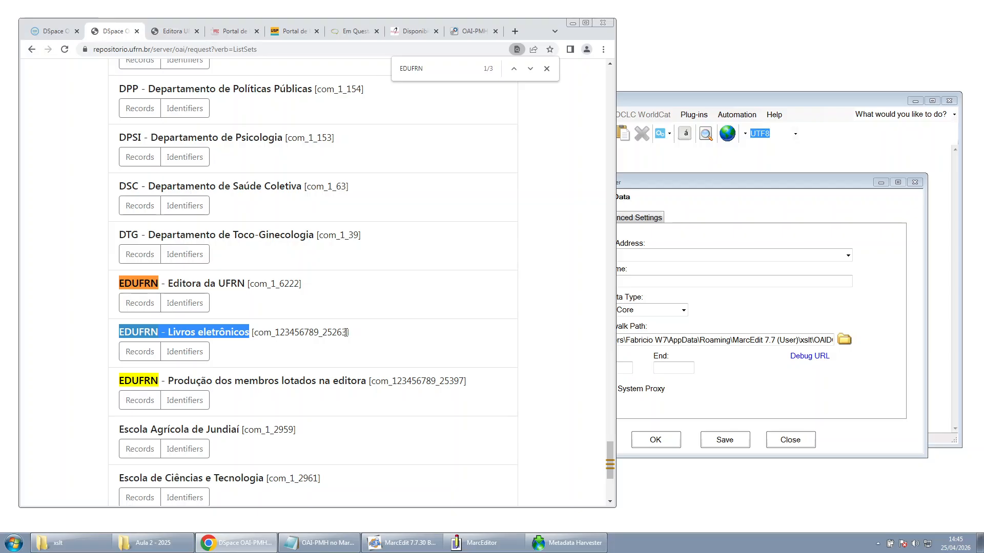
drag(350, 333, 235, 331)
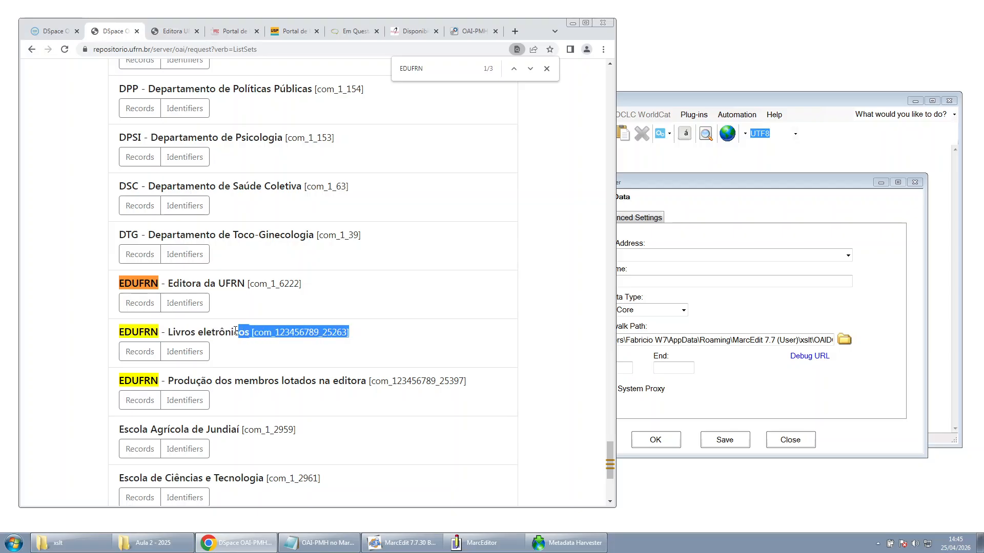
click(139, 353)
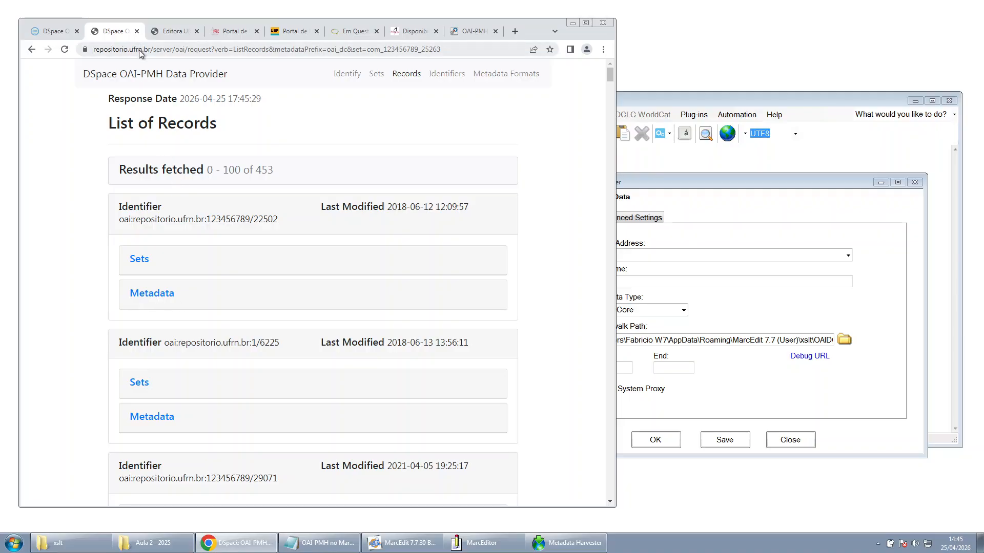
Copy the address of the EDUFRN record list and paste it as the server address in Metadata Harvester
key(ctrl+l)
key(ctrl+c)
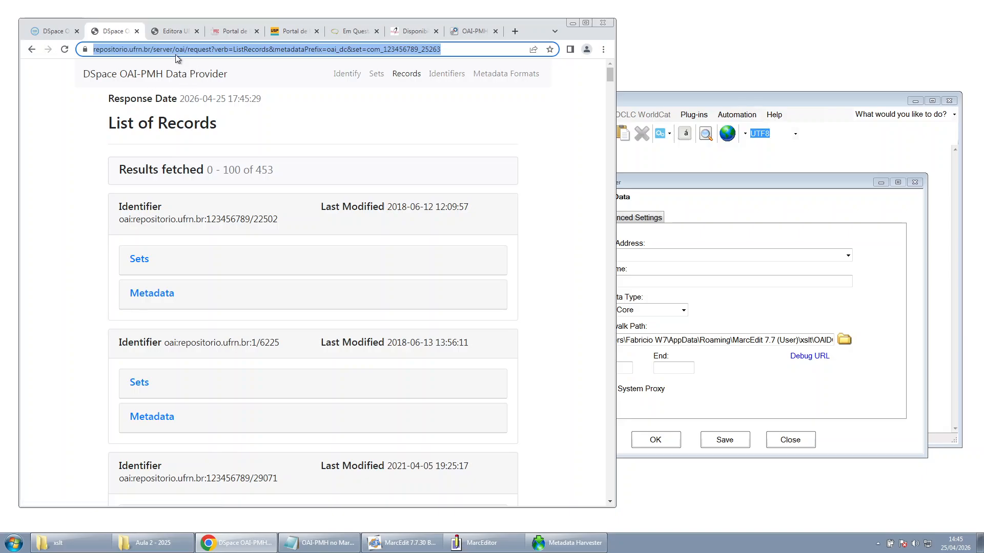
click(658, 183)
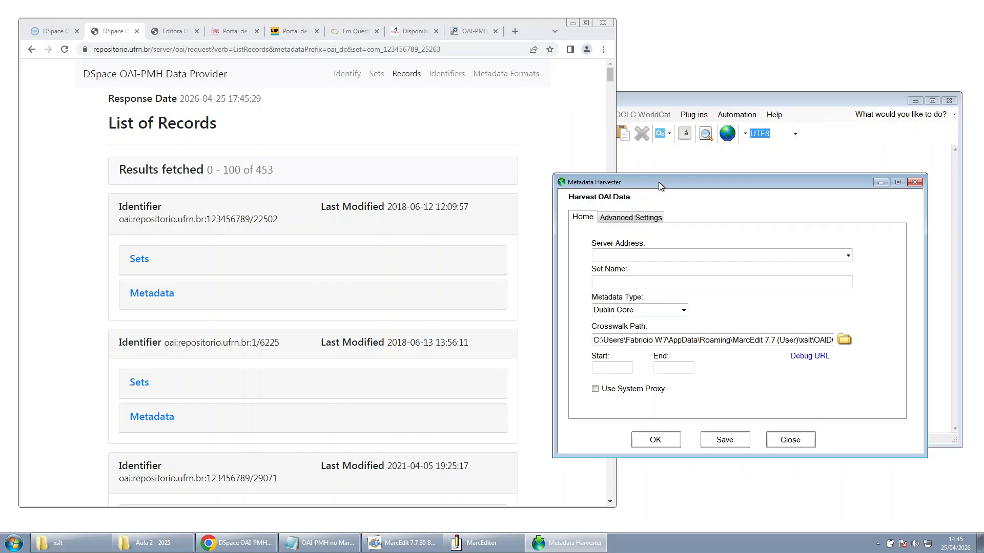
click(662, 255)
drag(653, 182, 509, 159)
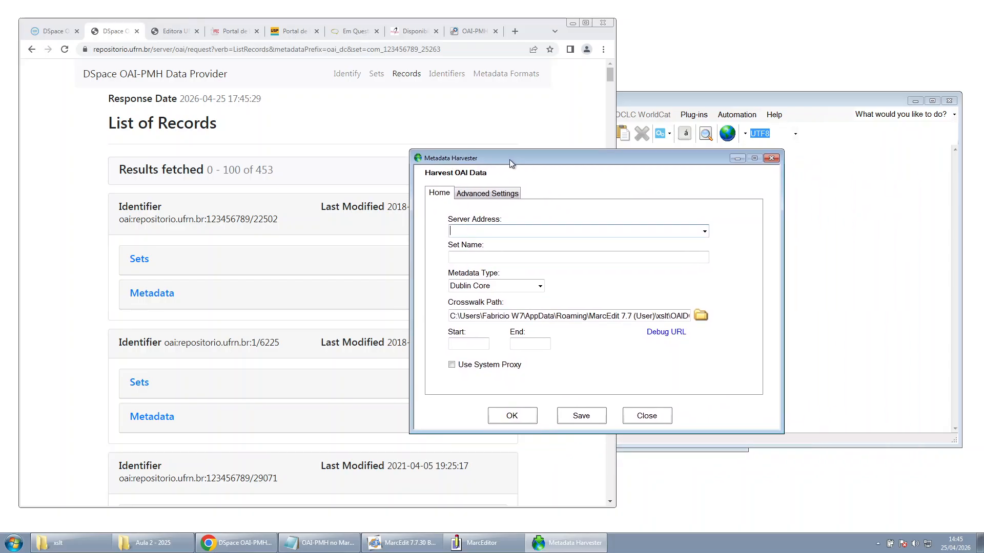
key(ctrl+v)
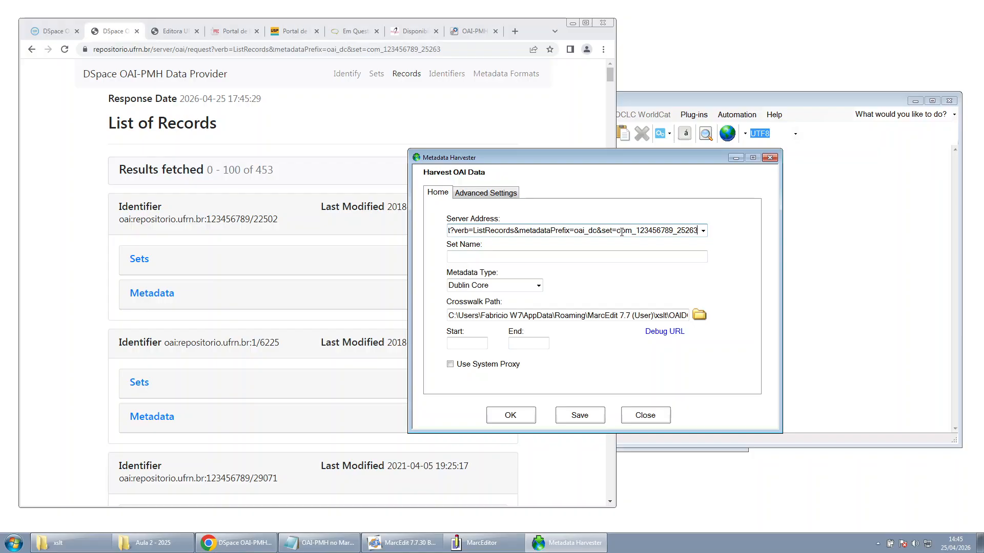
Move the identifier com_123456789_25263 out of the server address and into the set name
drag(617, 231, 698, 232)
key(ctrl+c)
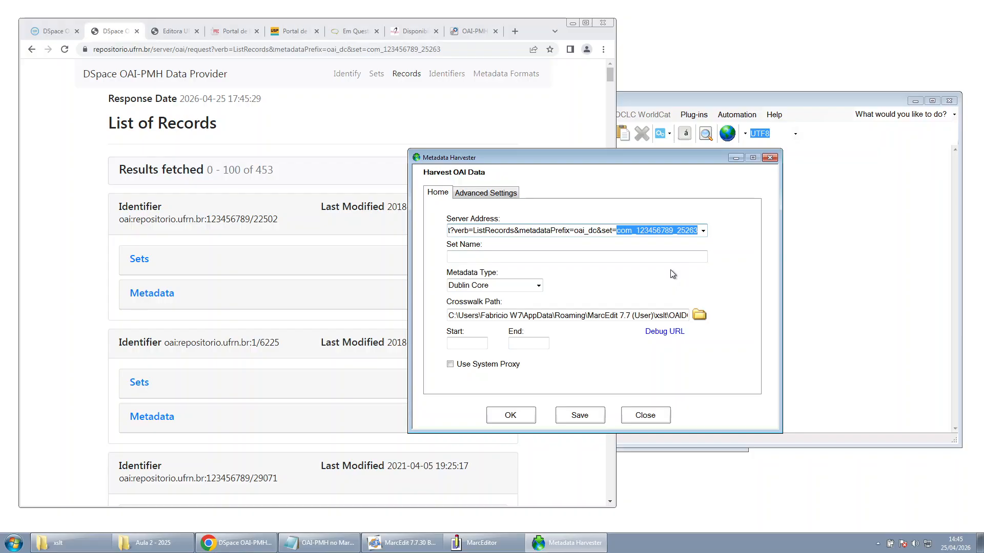
click(630, 256)
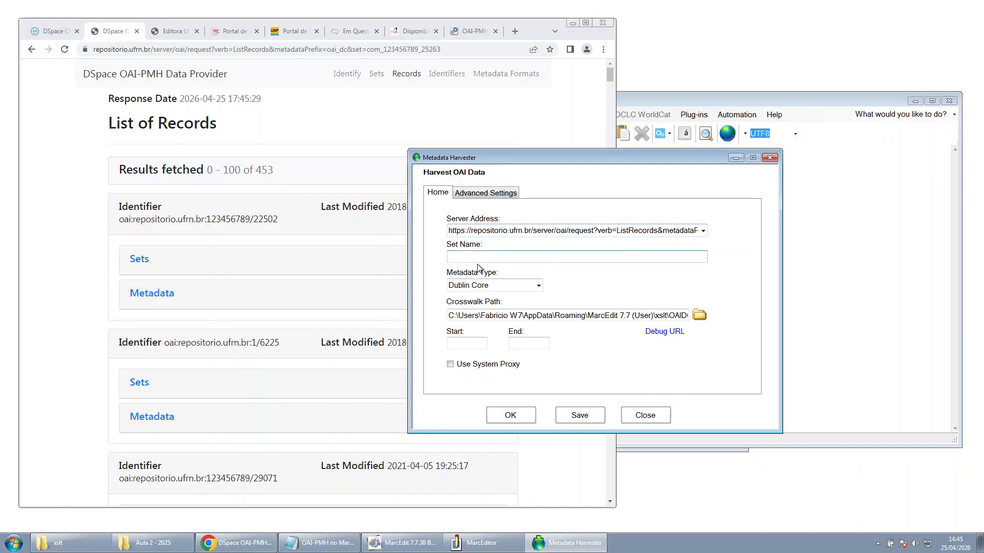
key(ctrl+v)
double_click(609, 231)
click(536, 231)
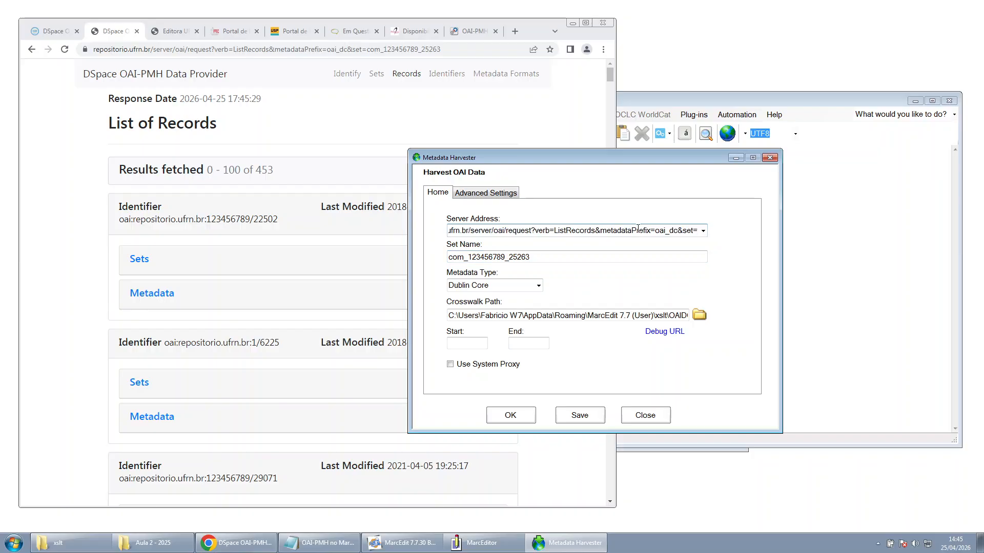
key(Delete)
key(Delete)
key(Delete)
key(Delete)
key(Delete)
key(Delete)
key(Delete)
key(Delete)
key(Delete)
key(Delete)
key(Delete)
key(Delete)
key(Delete)
key(Delete)
key(Delete)
key(Delete)
key(Delete)
key(Delete)
key(Delete)
key(Delete)
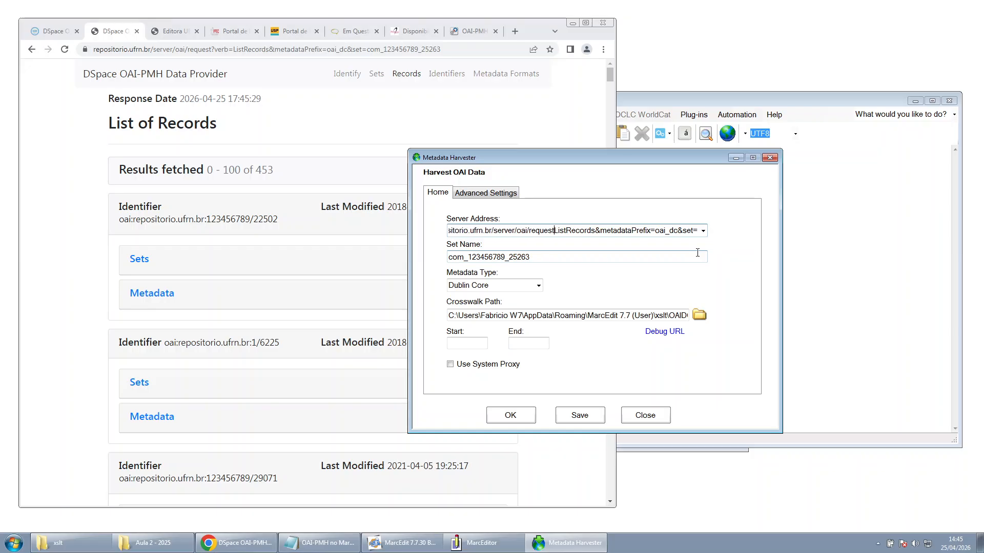
key(Delete)
key(Delete)
key(Delete)
key(Delete)
key(Delete)
key(Delete)
key(Delete)
key(Delete)
key(Delete)
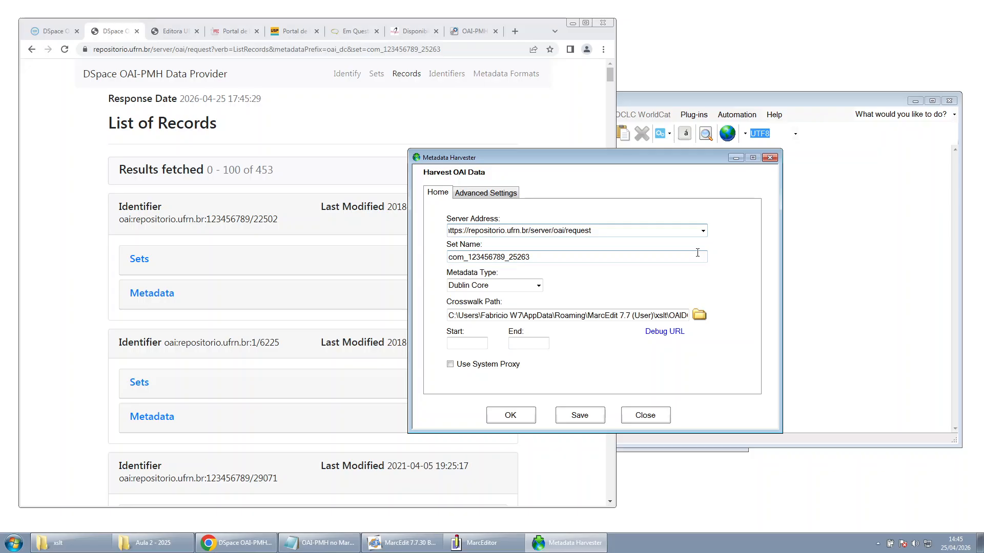
click(517, 420)
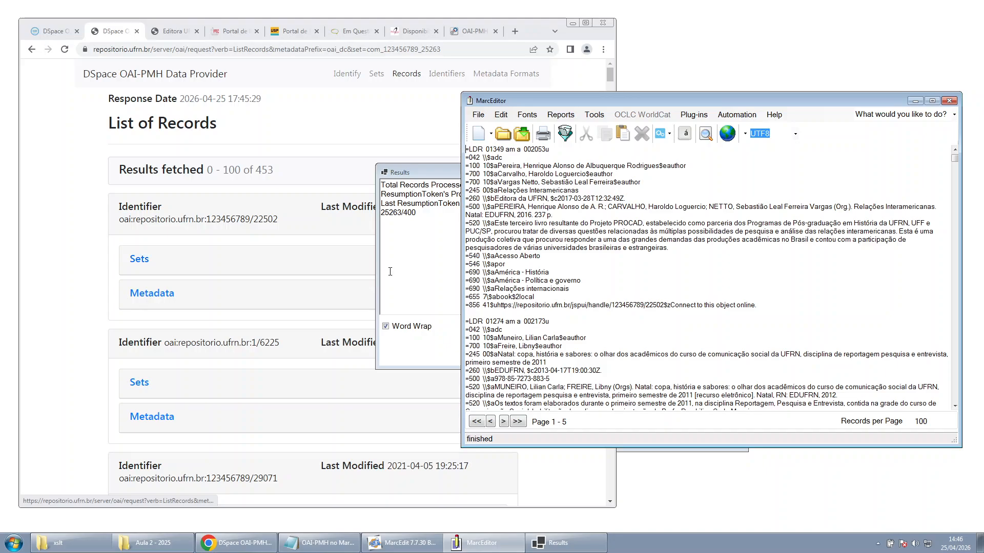
Check the processed record total in the harvest results, look over the first MARC records, and return to the browser's record list
click(390, 271)
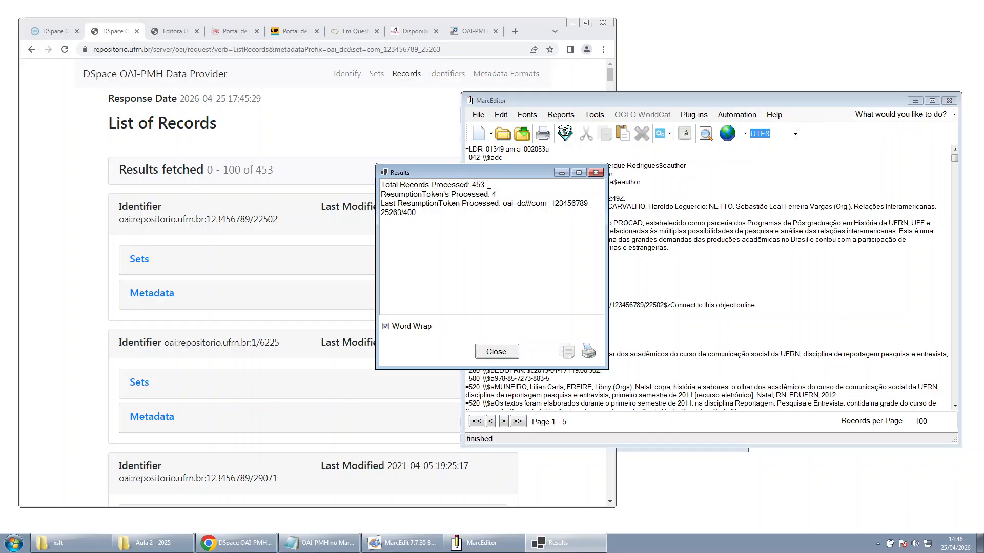
drag(485, 185, 472, 185)
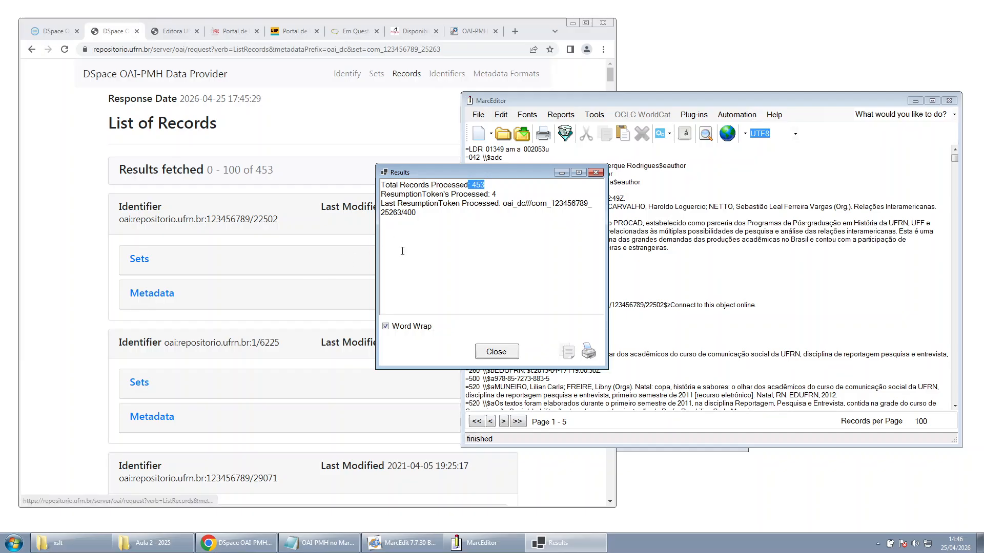
click(594, 173)
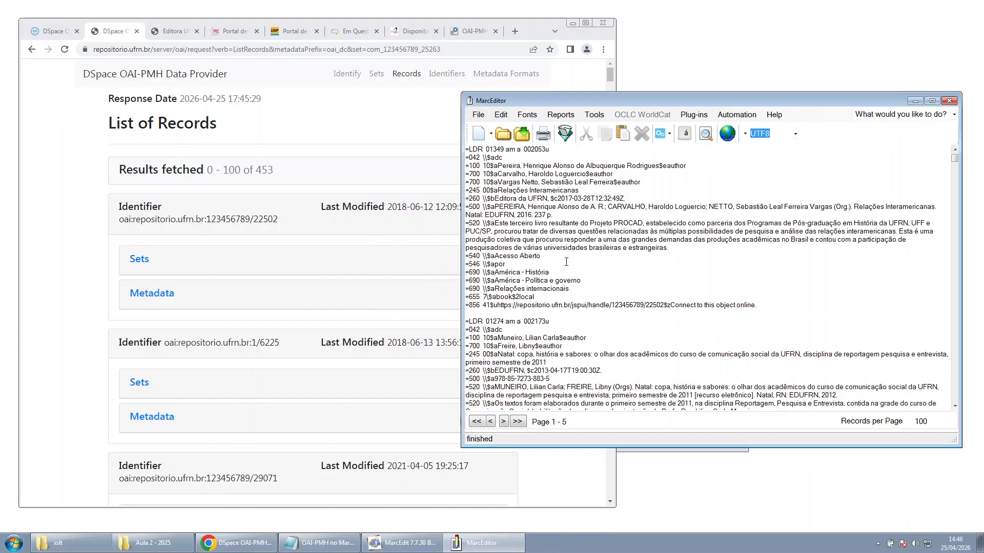
scroll(610, 266, down, 6)
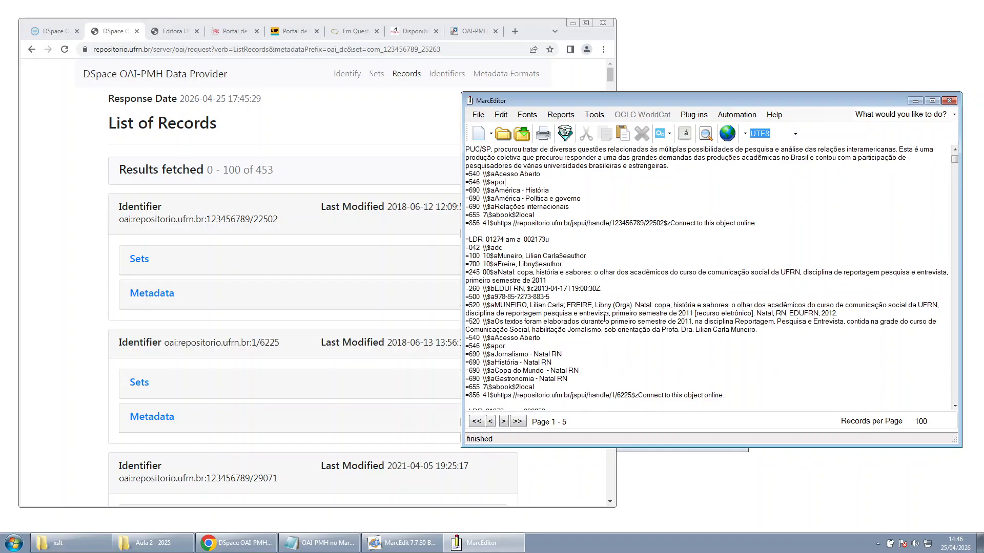
scroll(604, 321, down, 5)
scroll(604, 322, up, 11)
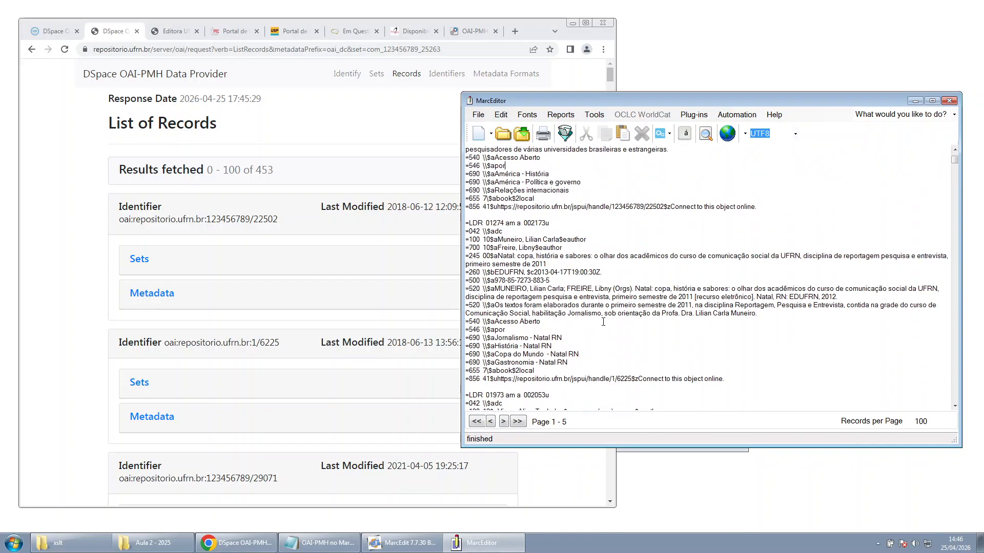
click(77, 250)
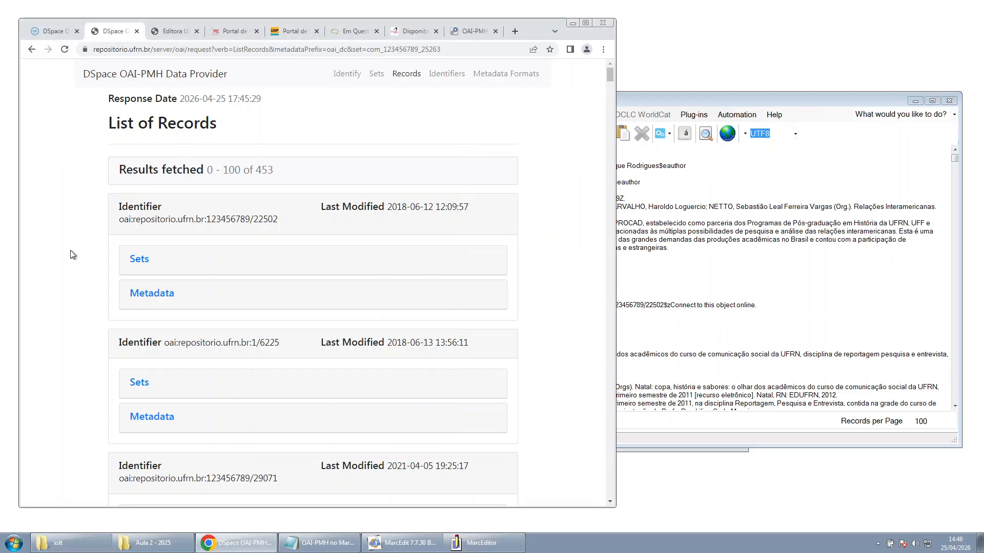
Close MarcEditor without saving the harvested records and open a new Harvest OAI Records form
click(949, 101)
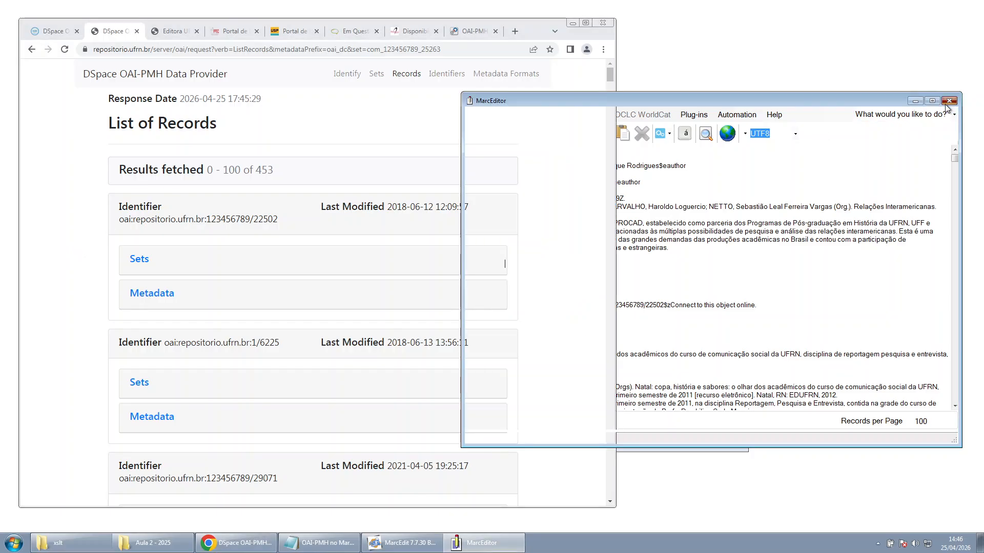
click(507, 299)
click(664, 283)
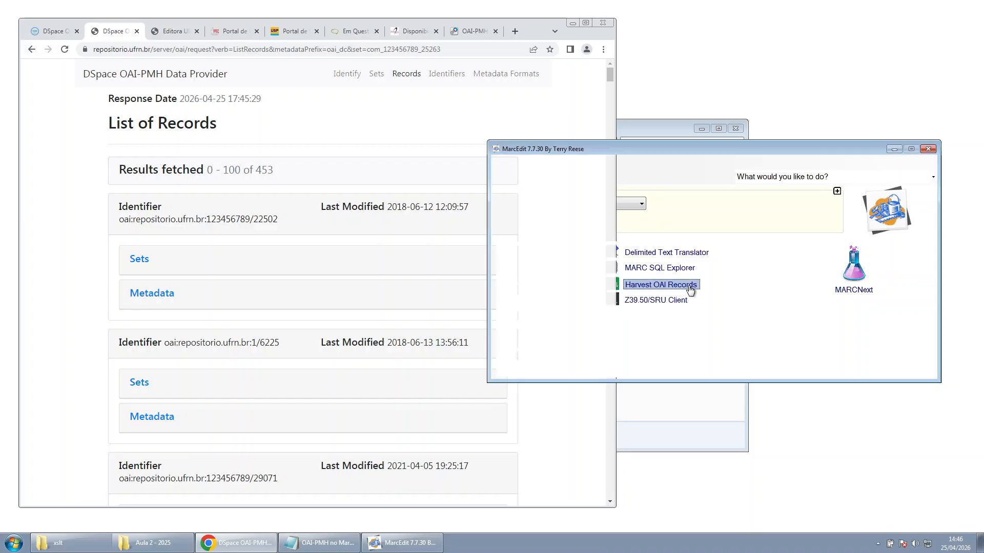
Glance through the open book portals, including Unicamp's Portal de Livros de Acesso Aberto, and return to the Editora UFPB site
click(172, 31)
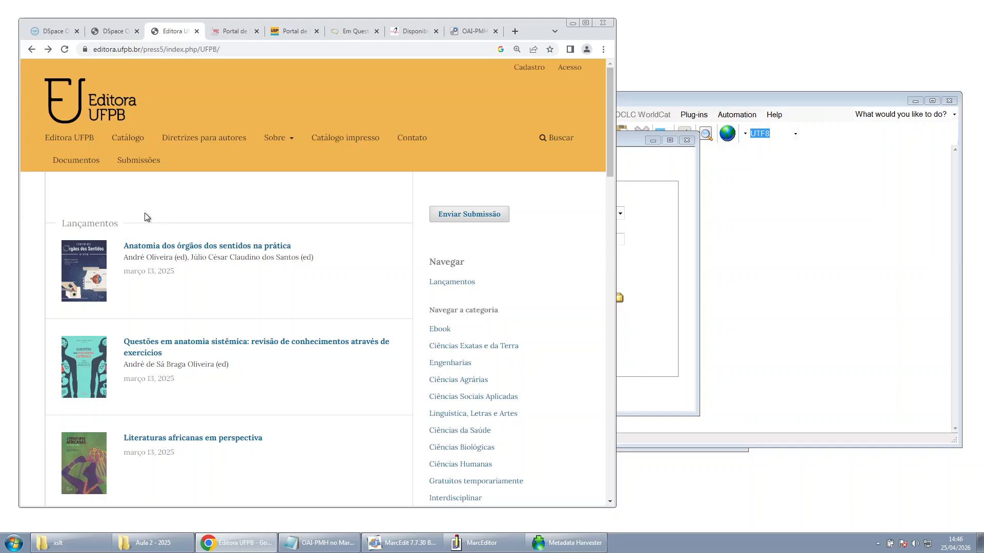
click(234, 32)
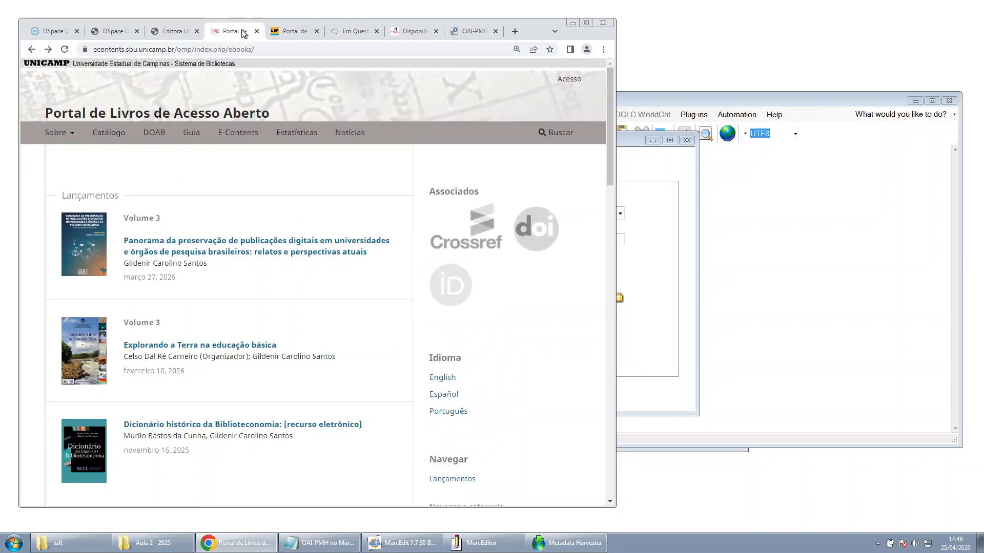
click(294, 32)
click(166, 34)
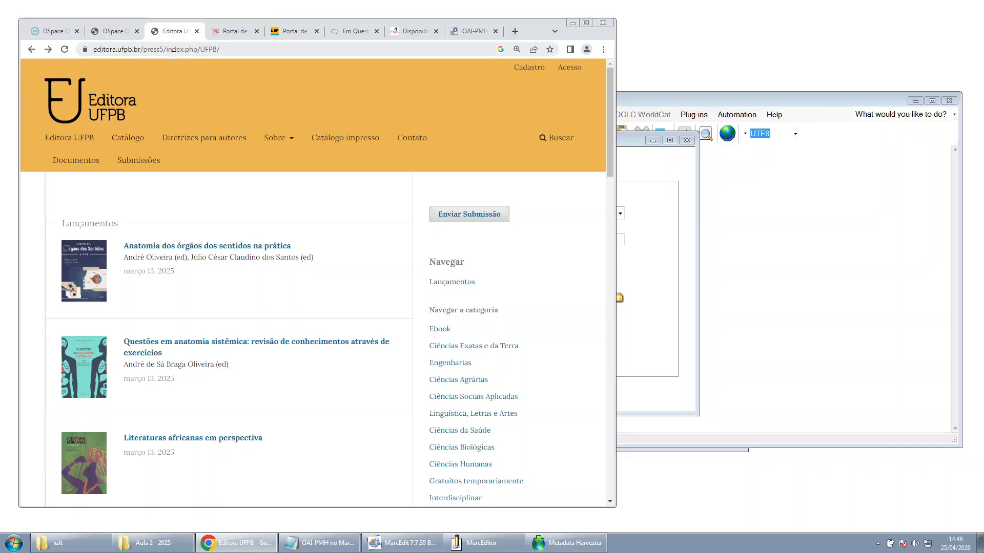
Open Editora UFPB's OAI endpoint by adding oai to its site address, and check the response page's title and error heading
click(289, 51)
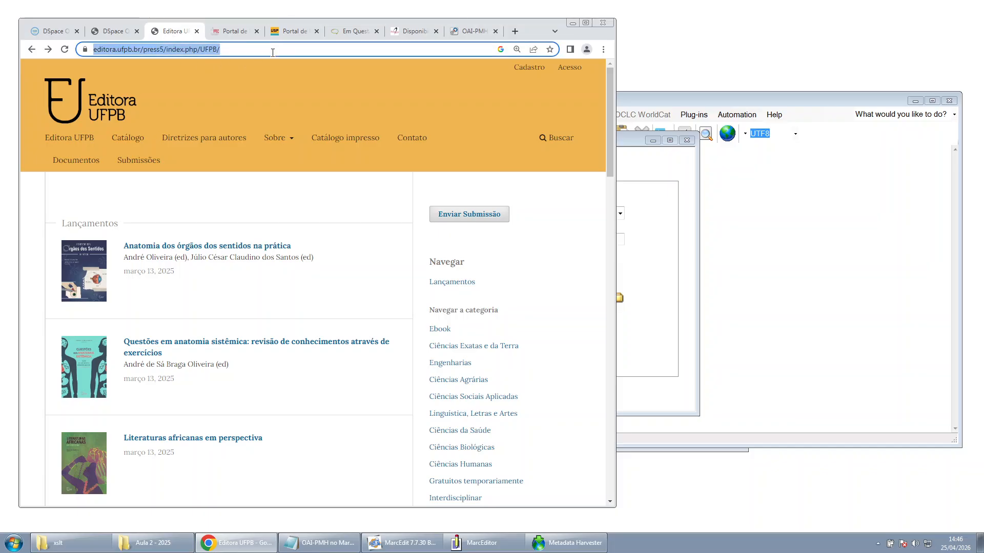
click(290, 52)
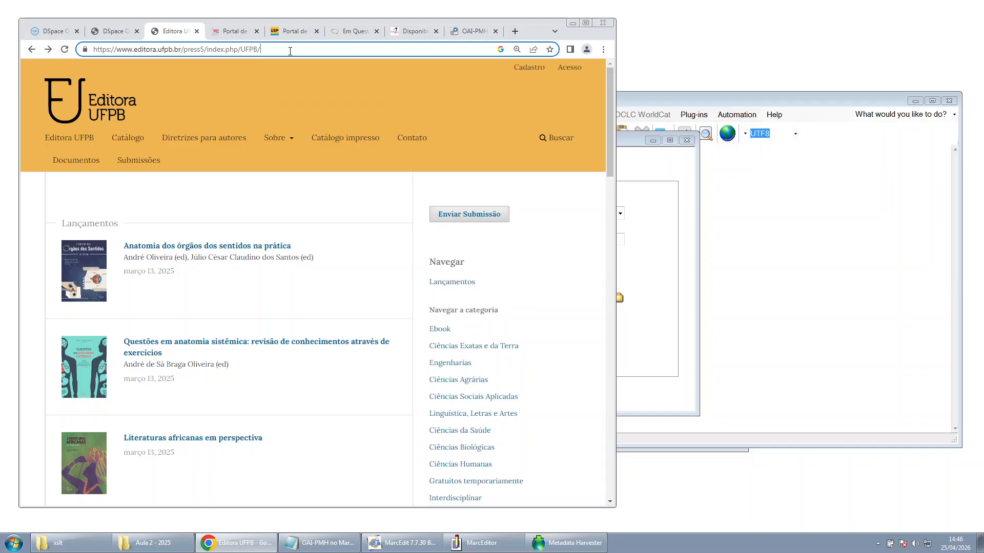
text(oai)
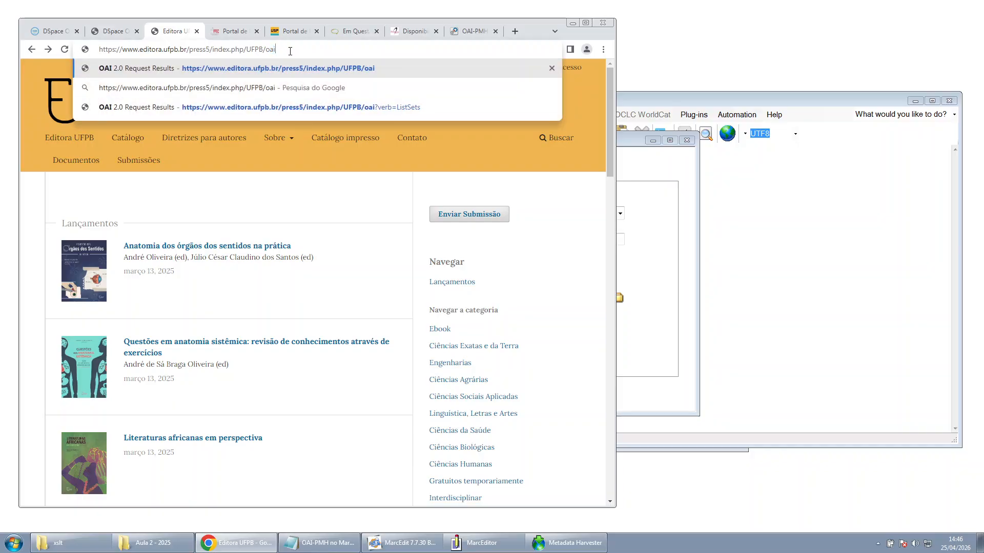
key(Return)
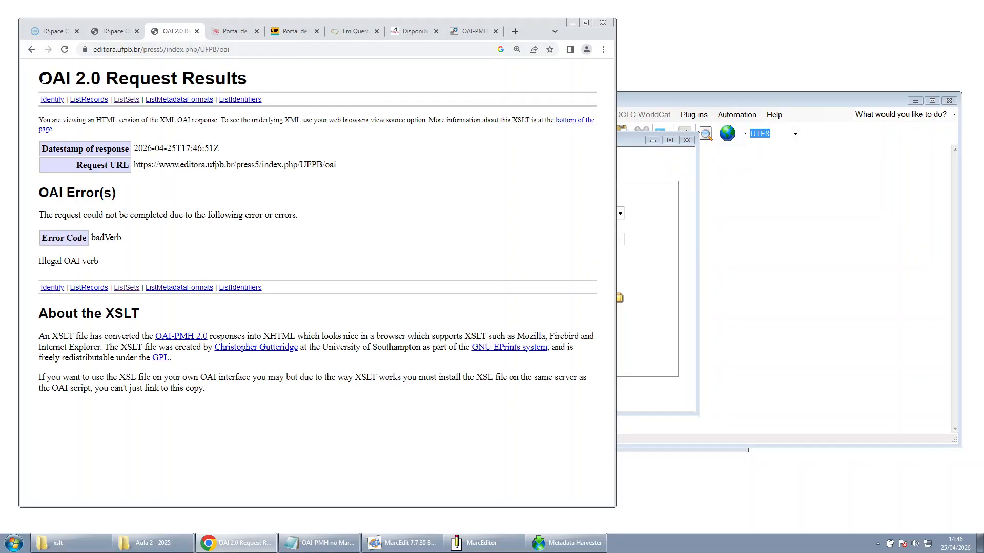
drag(42, 78, 256, 78)
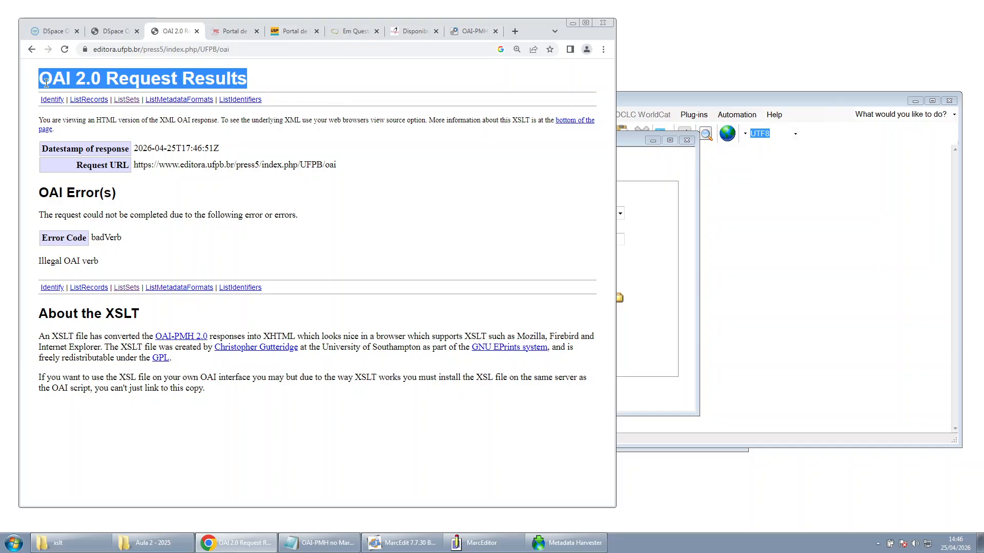
drag(131, 194, 43, 191)
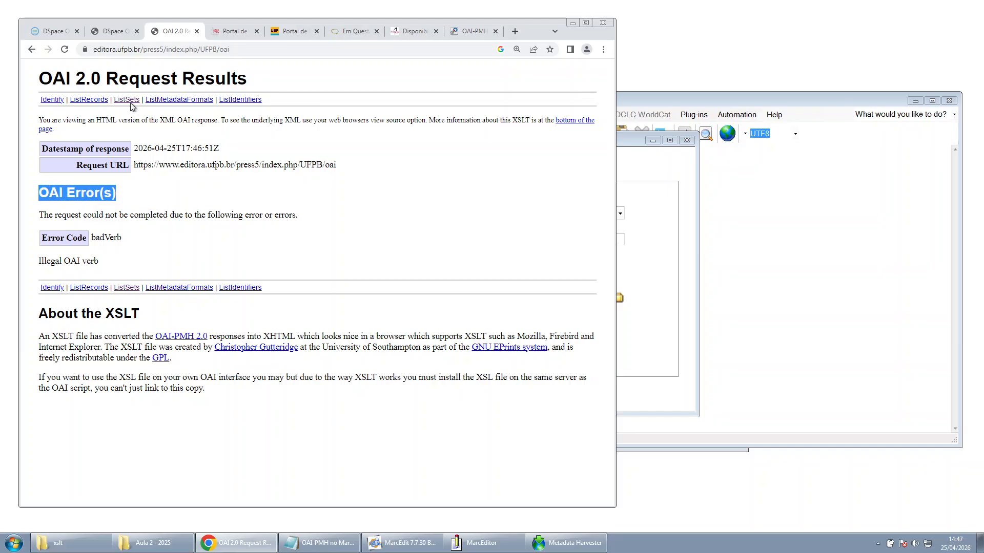
drag(41, 77, 251, 83)
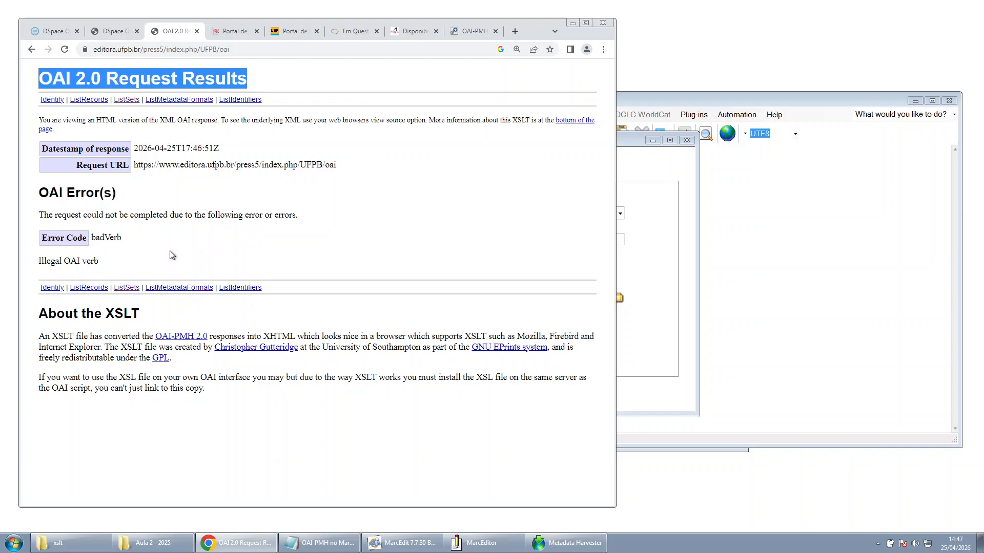
click(196, 172)
Open the OAI endpoint of Unicamp's Portal de Livros de Acesso Aberto by appending oai to its address
click(227, 30)
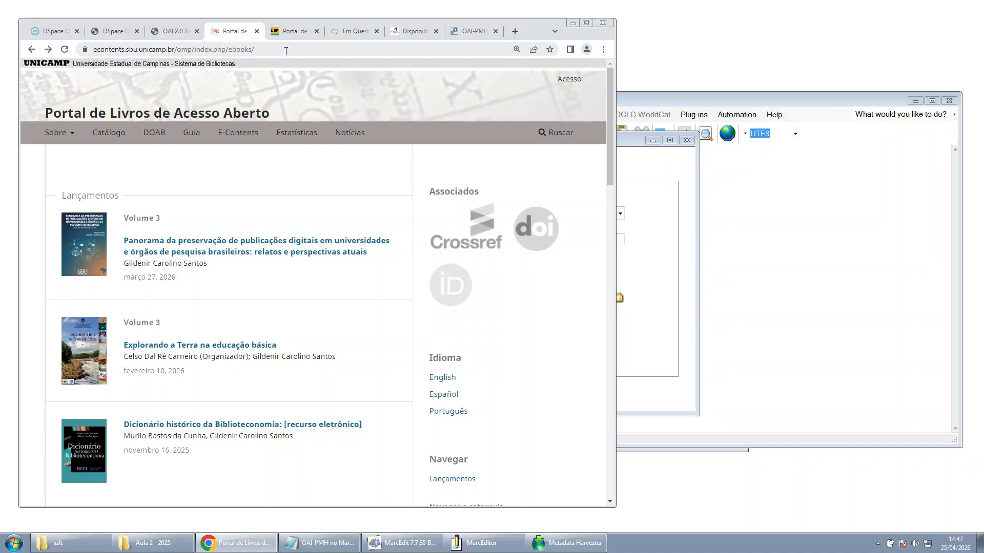
click(314, 49)
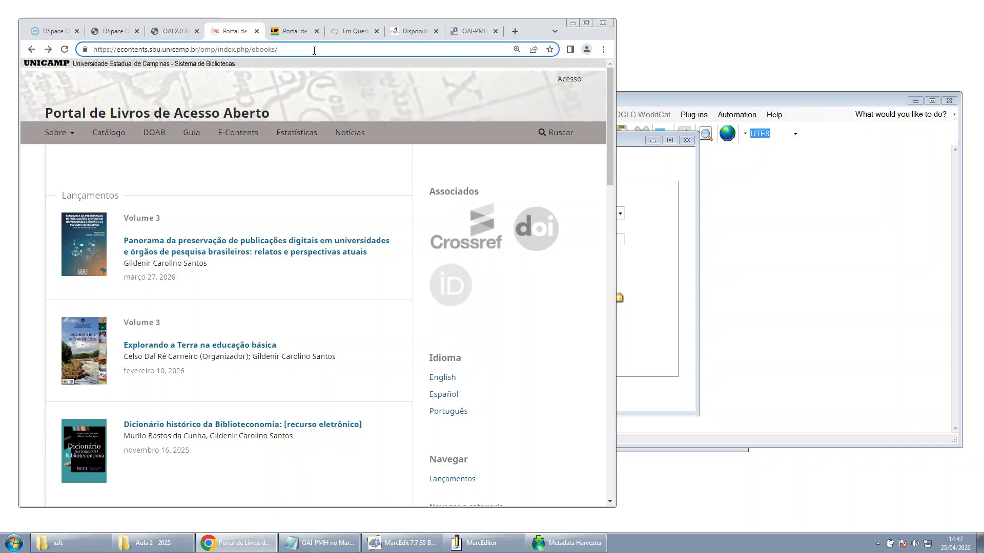
text(oai)
key(Return)
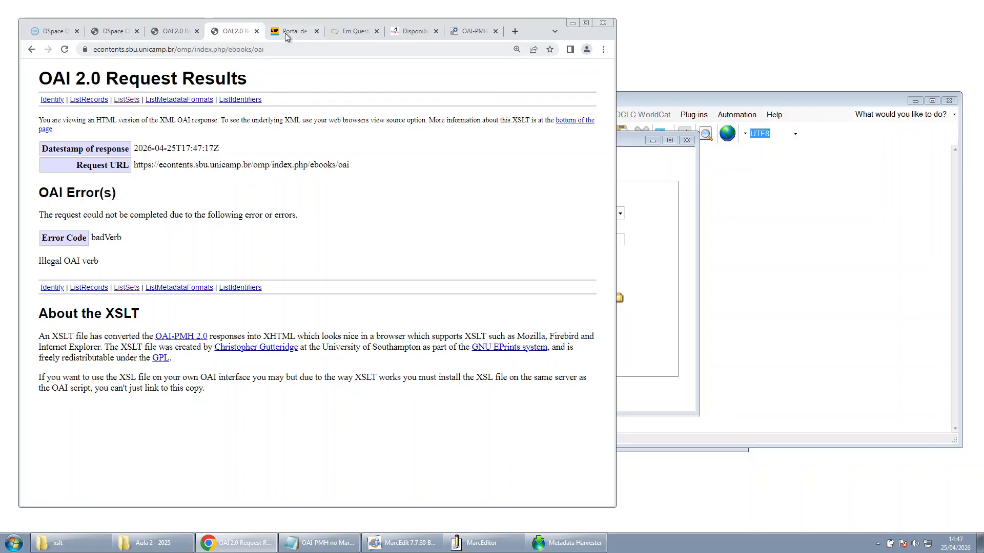
Open the OAI endpoint of the Portal de Livros Abertos da USP by appending oai to its address
click(288, 31)
click(322, 48)
click(323, 48)
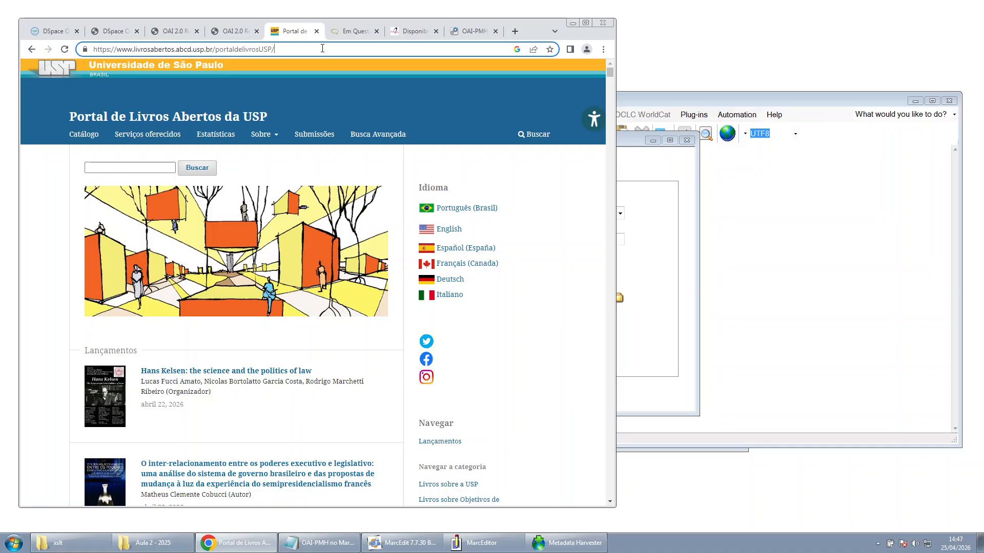
text(oai)
key(Return)
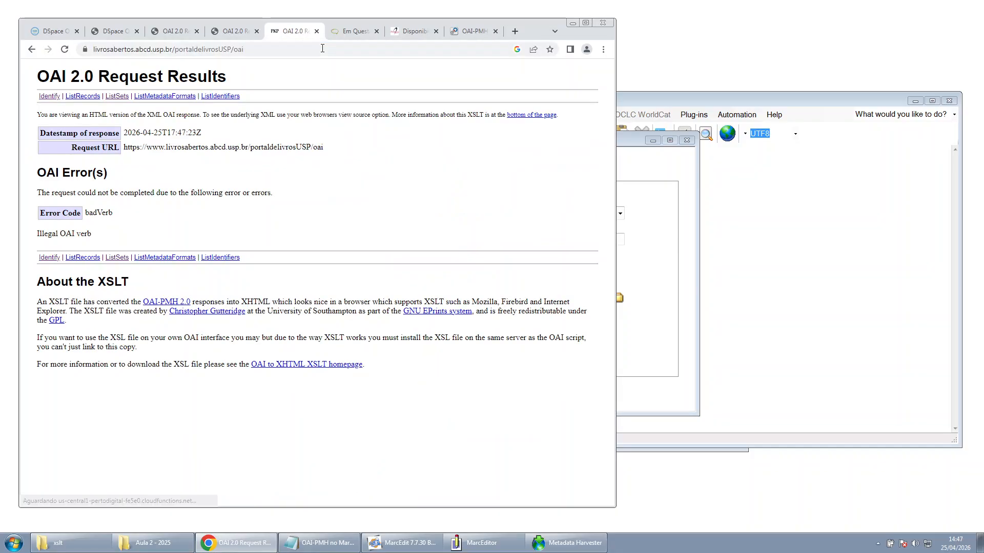
Return to Unicamp's OAI page and examine the ebooks segment of its address
click(229, 31)
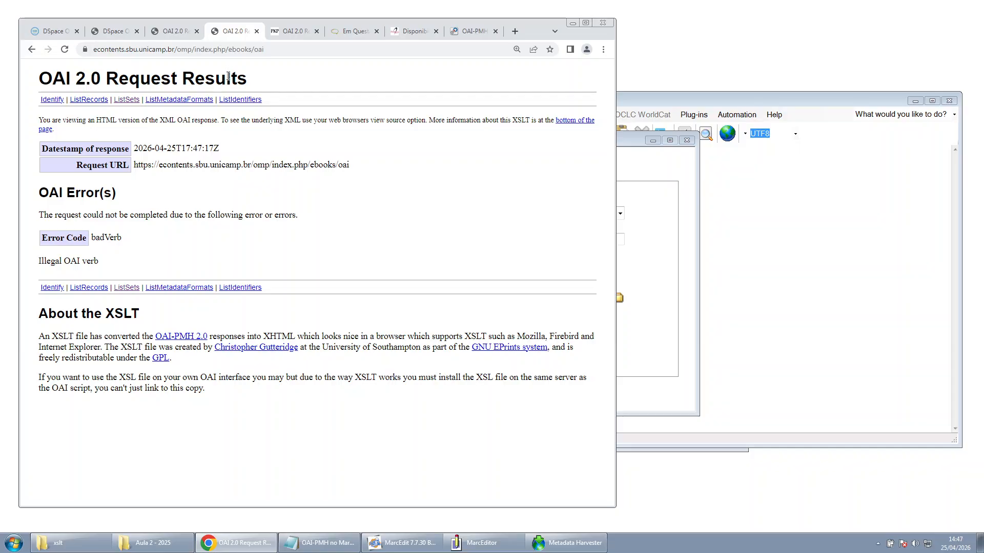
drag(229, 49, 252, 49)
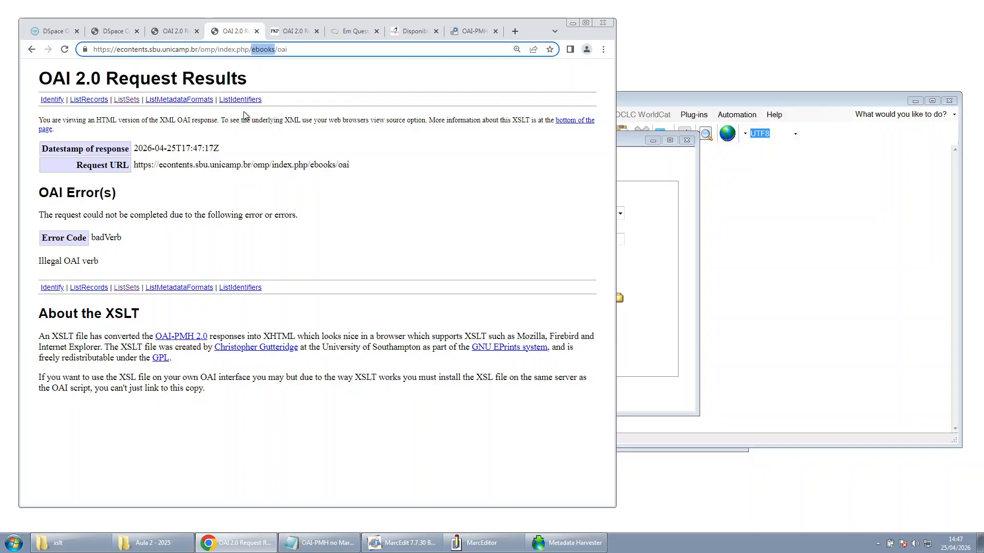
click(265, 196)
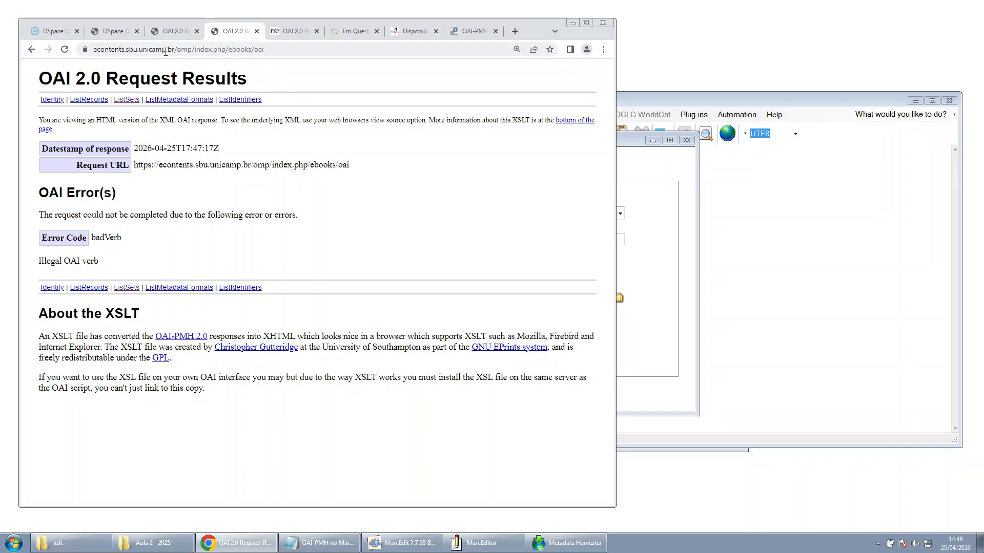
List the sets on Editora UFPB's OAI page and enlarge the page for reading
click(164, 32)
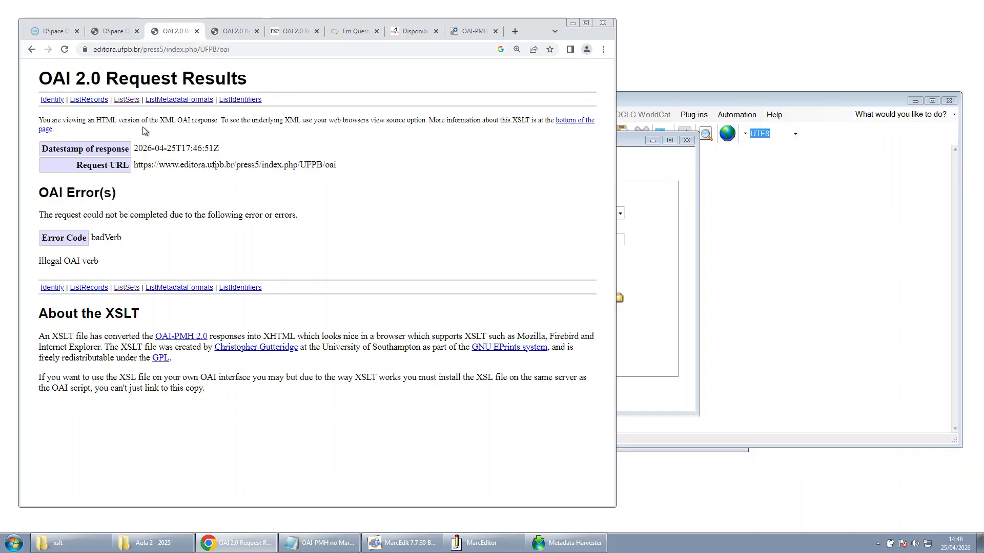
click(124, 100)
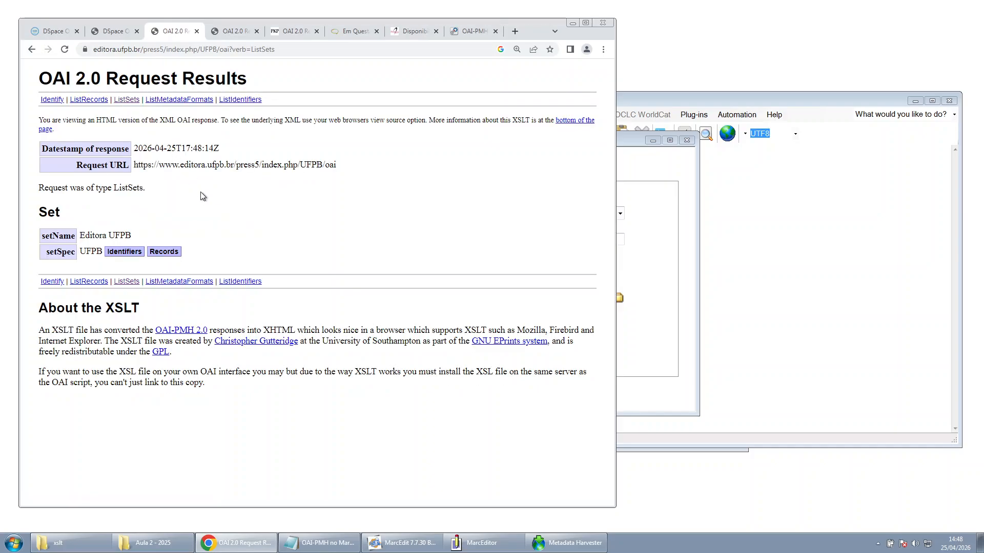
key(ctrl+plus)
key(ctrl+plus)
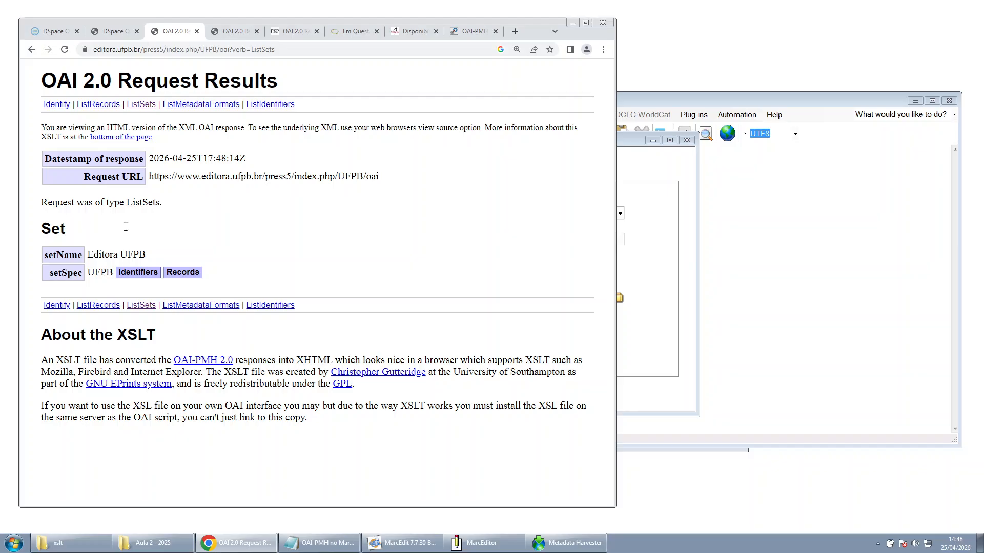
List the sets on Unicamp's OAI page and look through the collection names and set identifiers
click(233, 31)
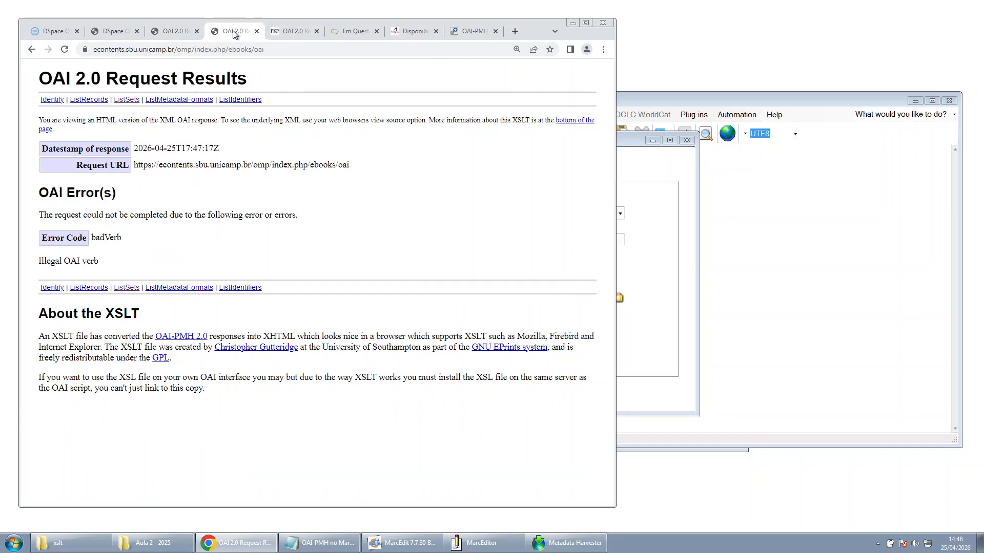
click(125, 102)
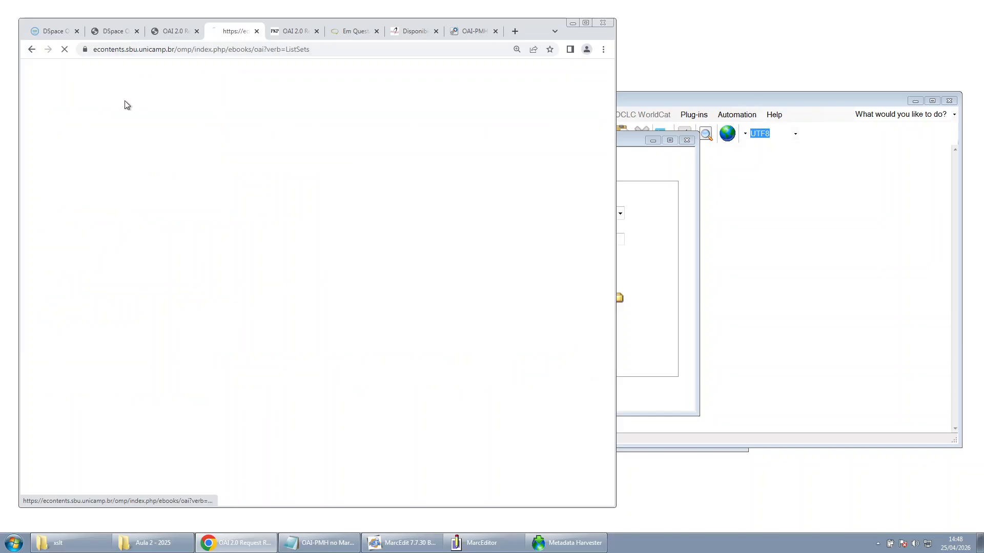
scroll(110, 240, down, 2)
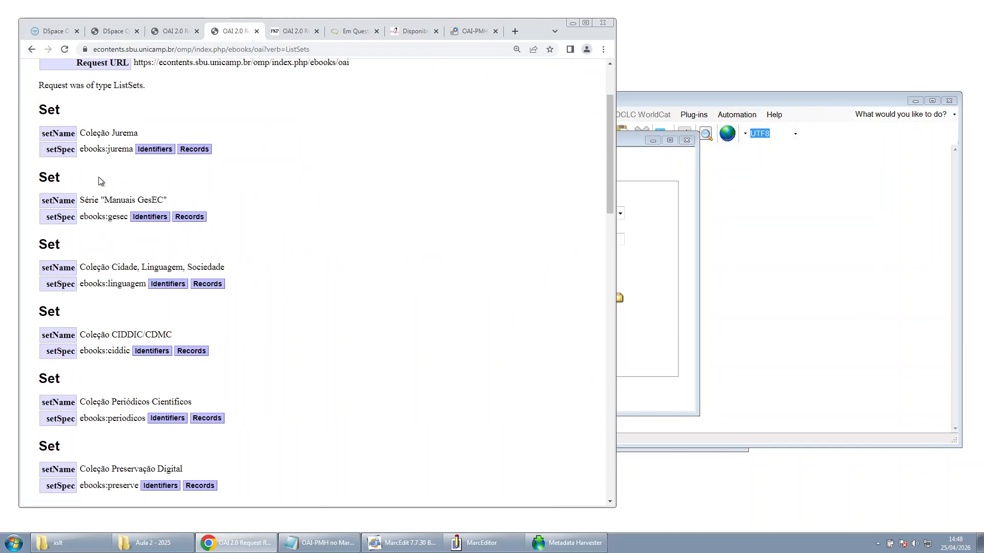
scroll(94, 287, down, 2)
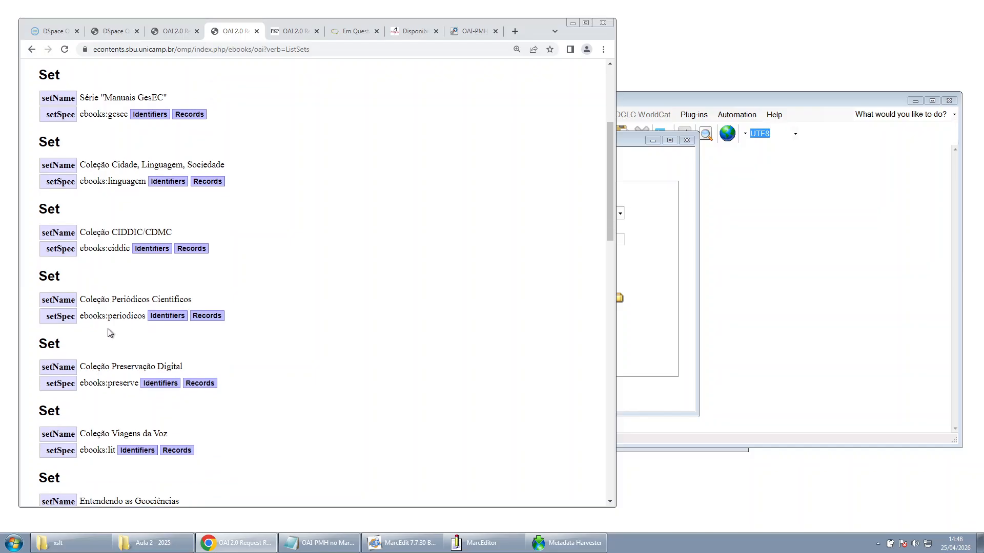
scroll(109, 333, down, 5)
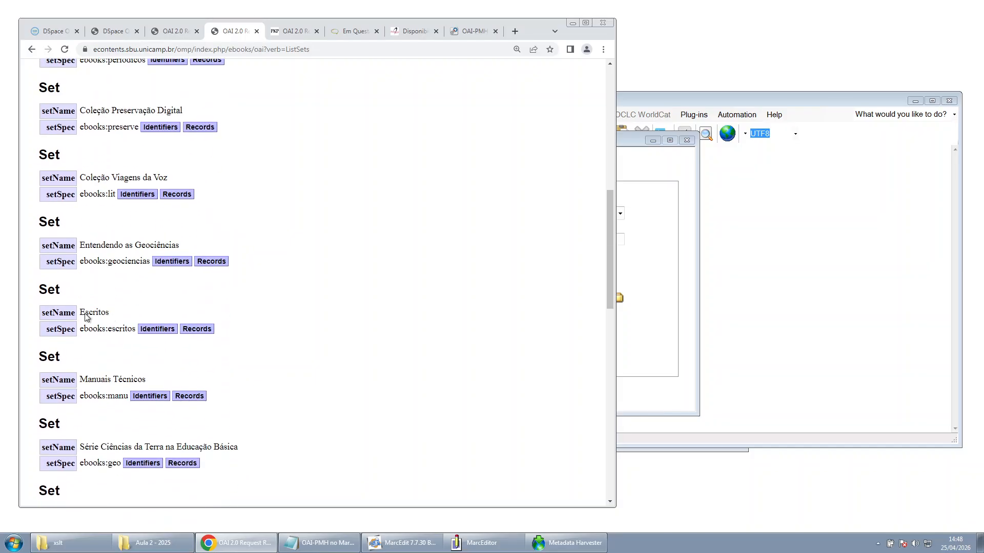
scroll(116, 355, down, 6)
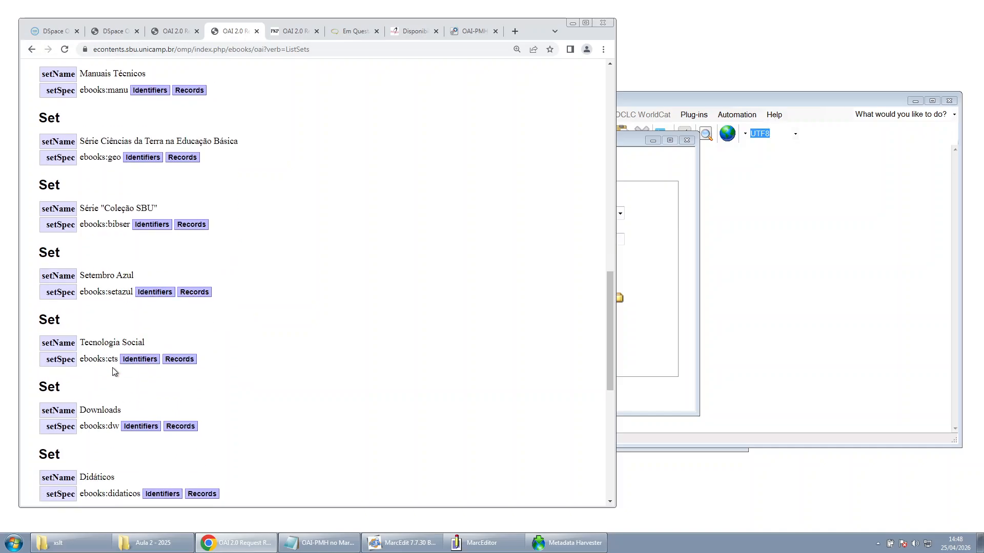
scroll(113, 371, up, 14)
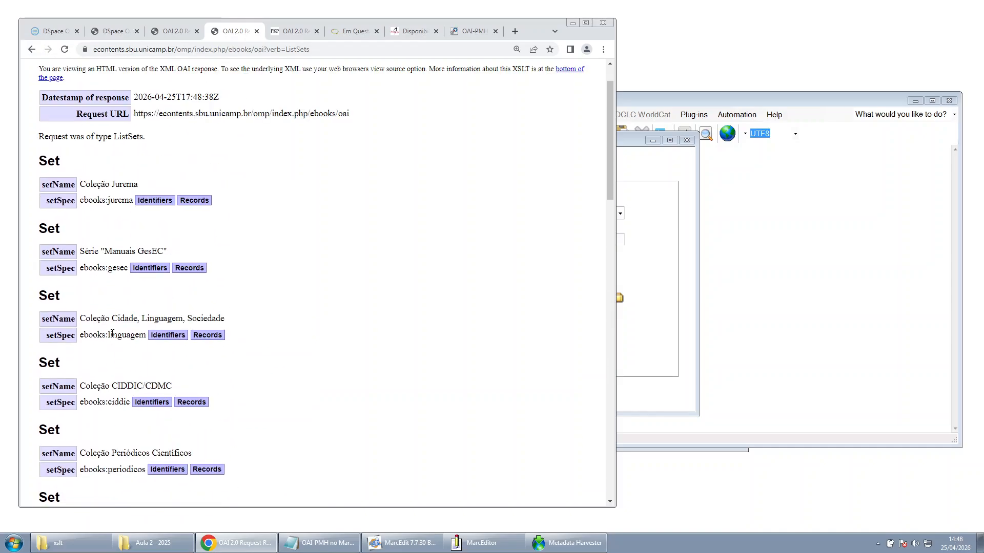
scroll(113, 335, down, 4)
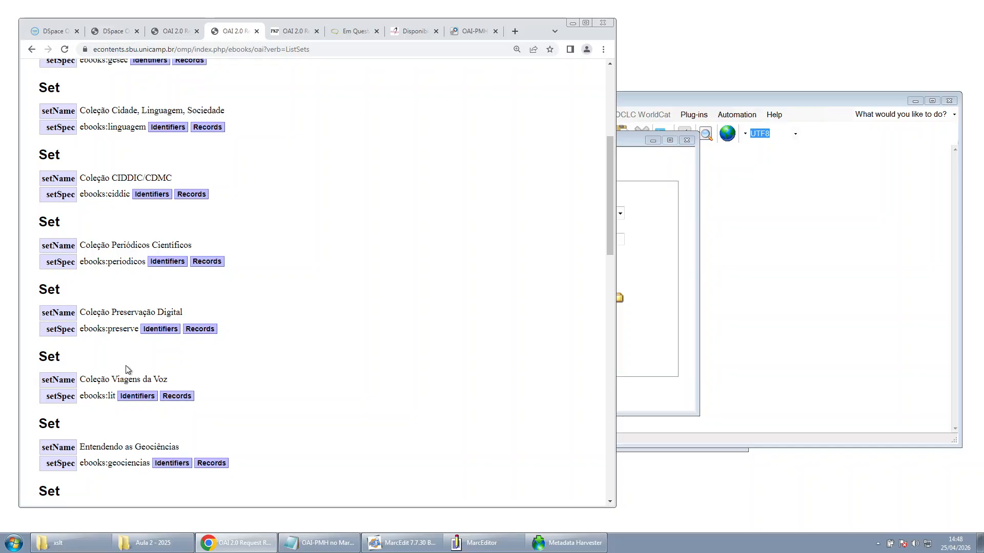
scroll(126, 367, down, 1)
Show the records of Unicamp's Coleção Periódicos Científicos set (ebooks:periodicos) and inspect the request address
drag(85, 198, 153, 200)
click(208, 215)
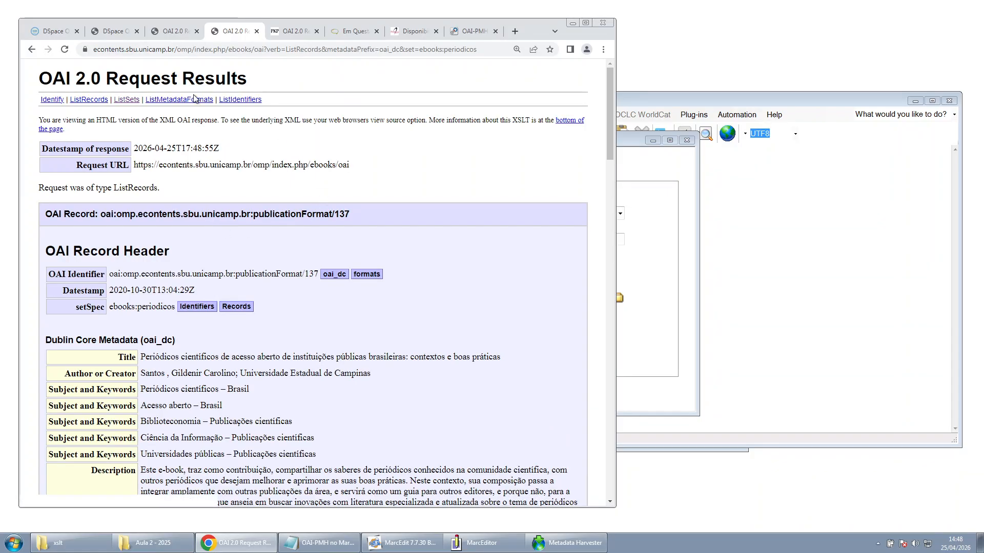
click(269, 49)
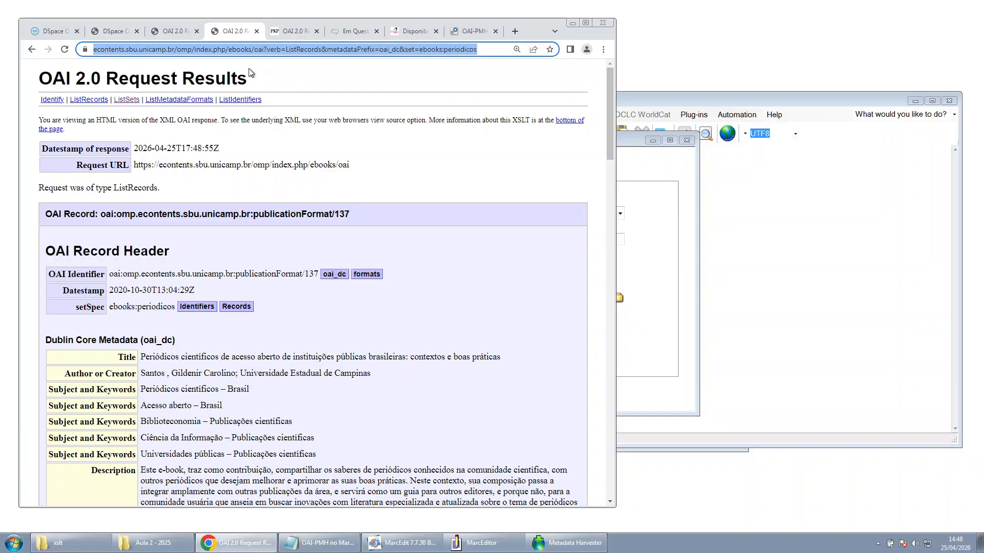
click(226, 198)
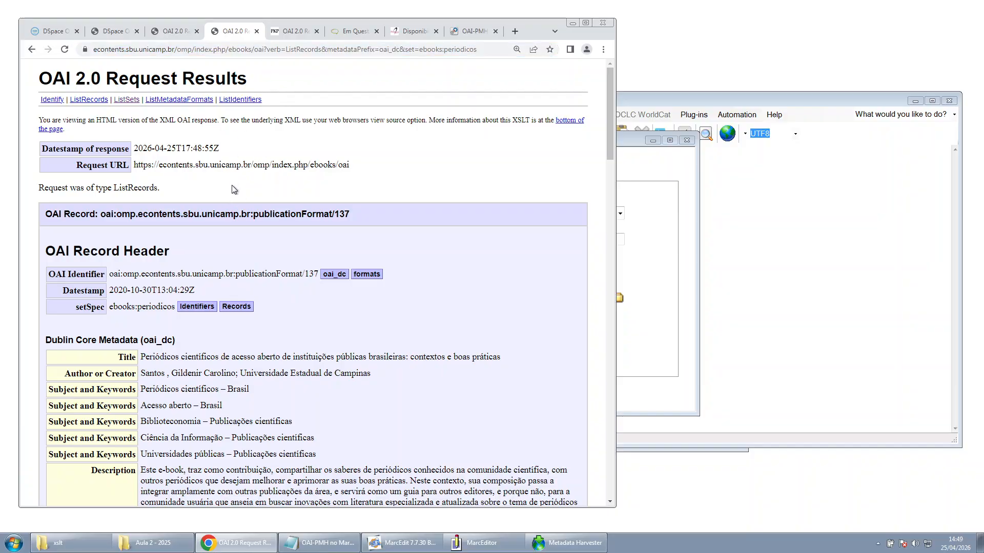
List the sets on USP's book portal OAI page and look through the collection names and set identifiers
click(280, 33)
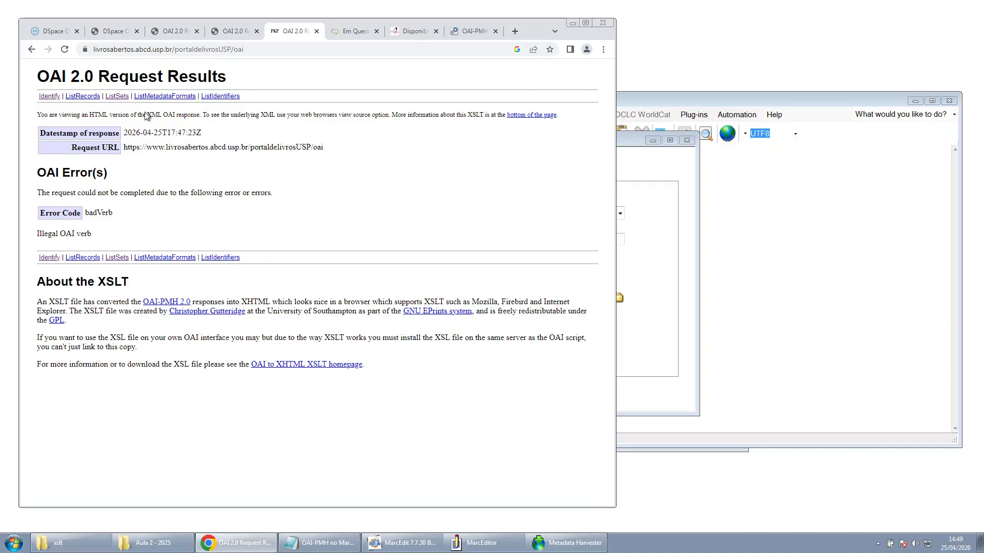
click(118, 97)
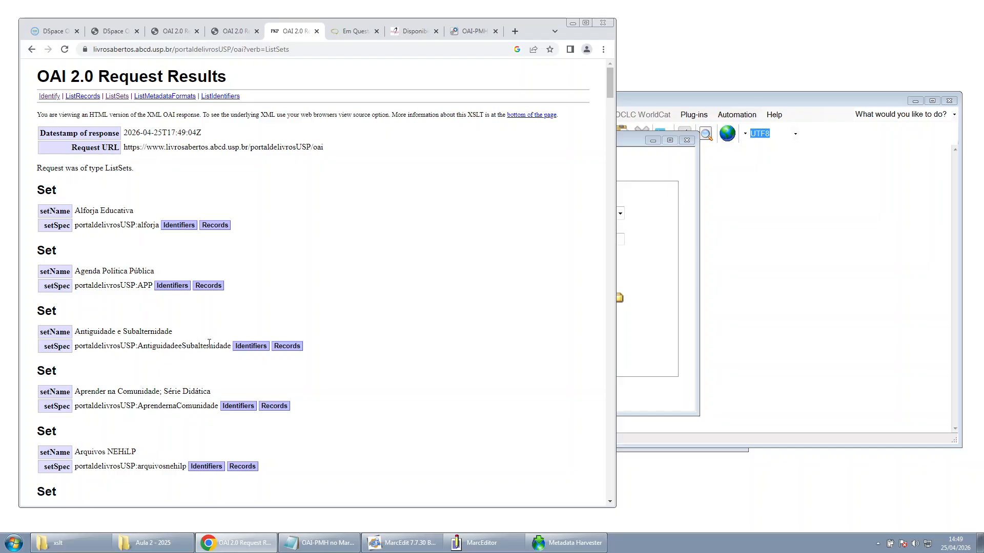
scroll(205, 364, down, 2)
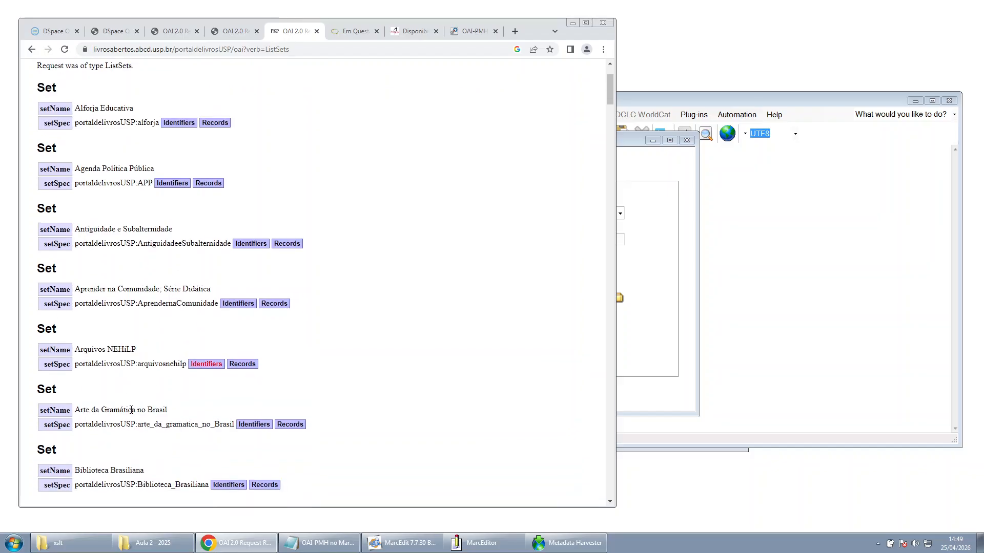
scroll(152, 299, down, 7)
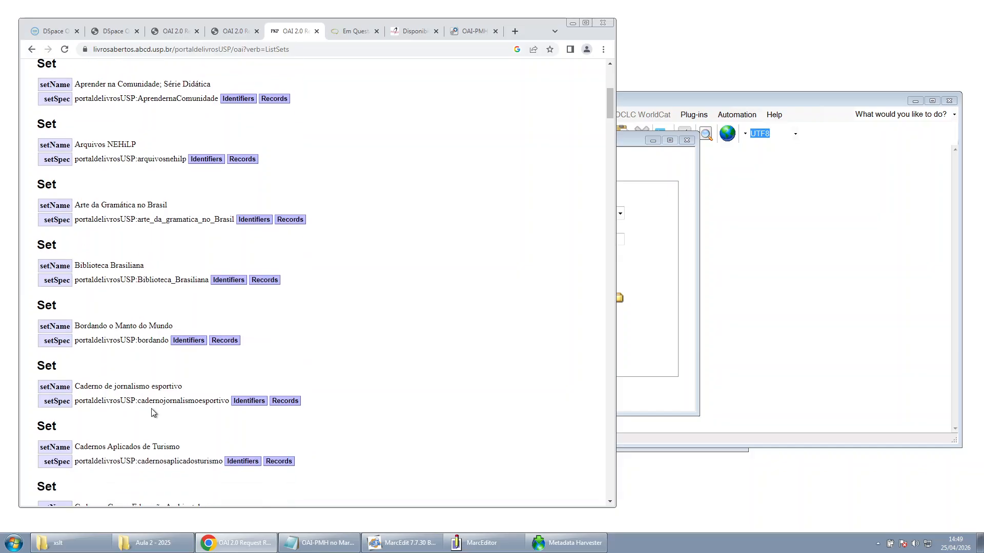
scroll(167, 423, down, 4)
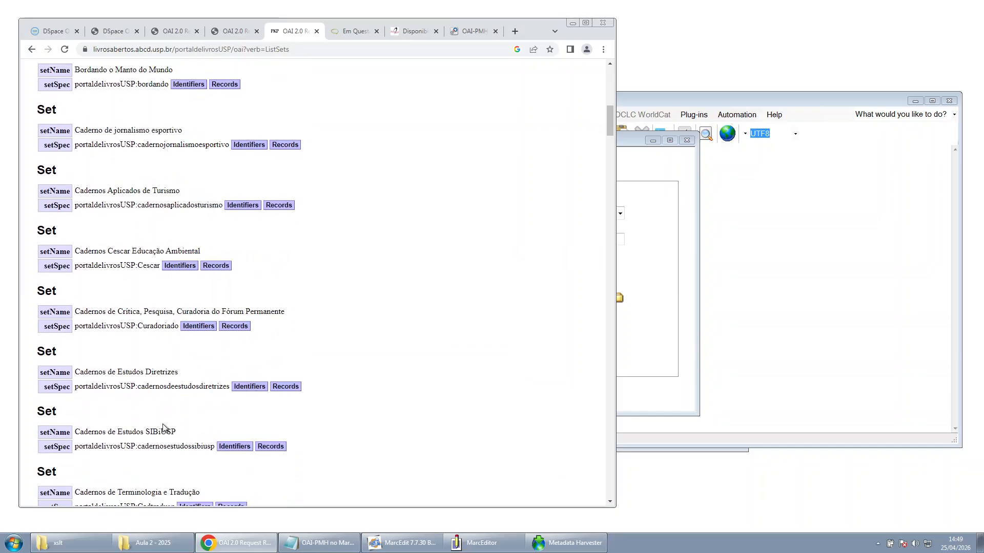
scroll(163, 425, down, 1)
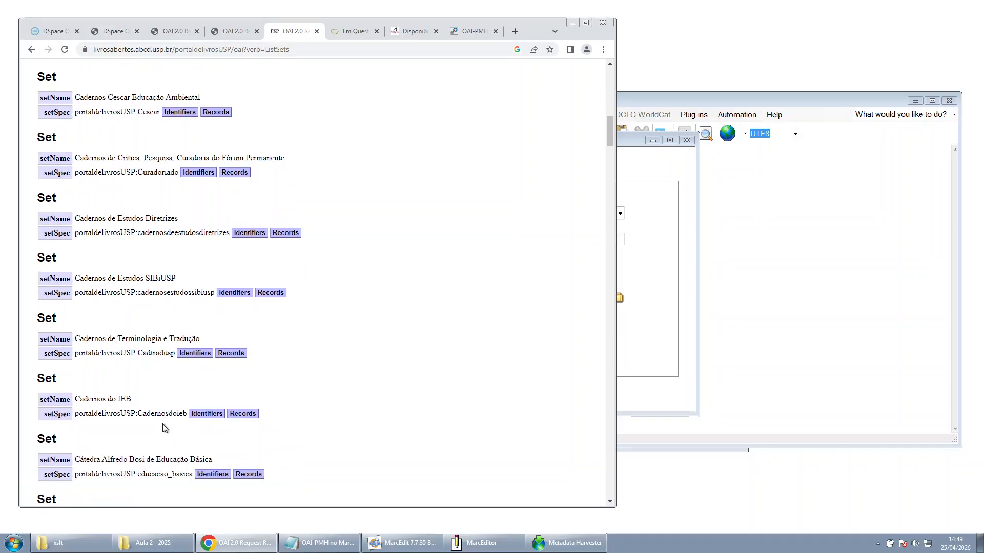
Look further through the set names and identifiers on USP's book portal, from Cadernos to the Cátedra collections
scroll(162, 424, down, 4)
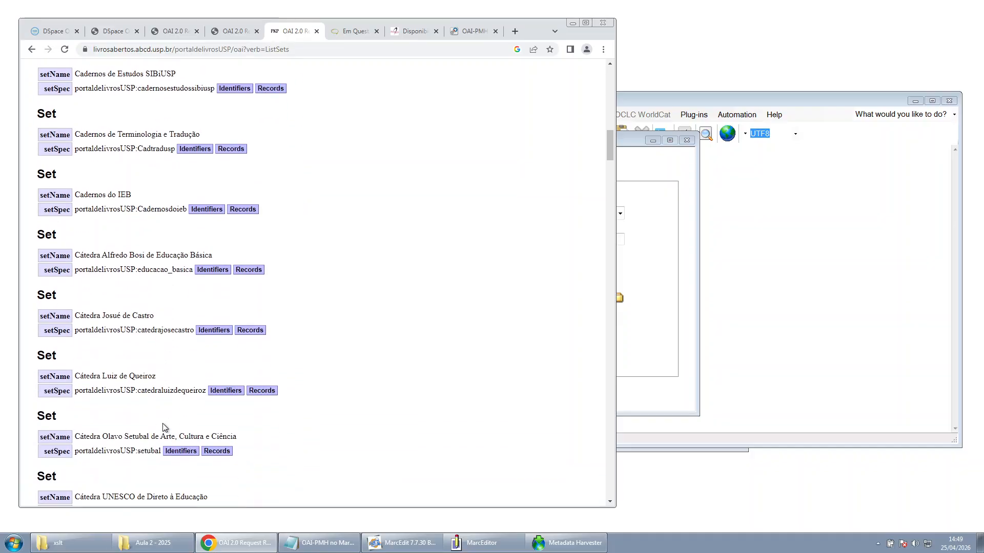
scroll(162, 423, down, 1)
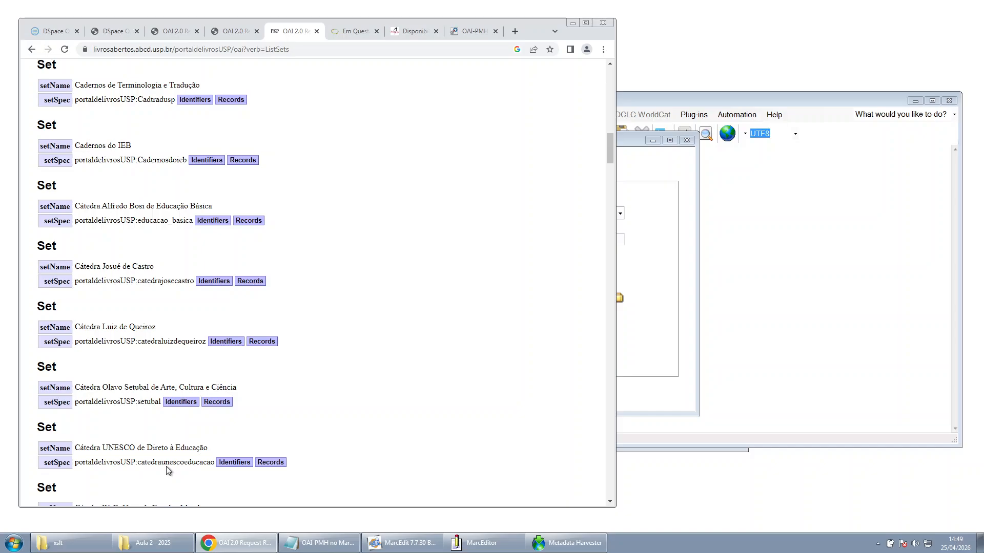
scroll(168, 470, up, 5)
scroll(167, 467, up, 15)
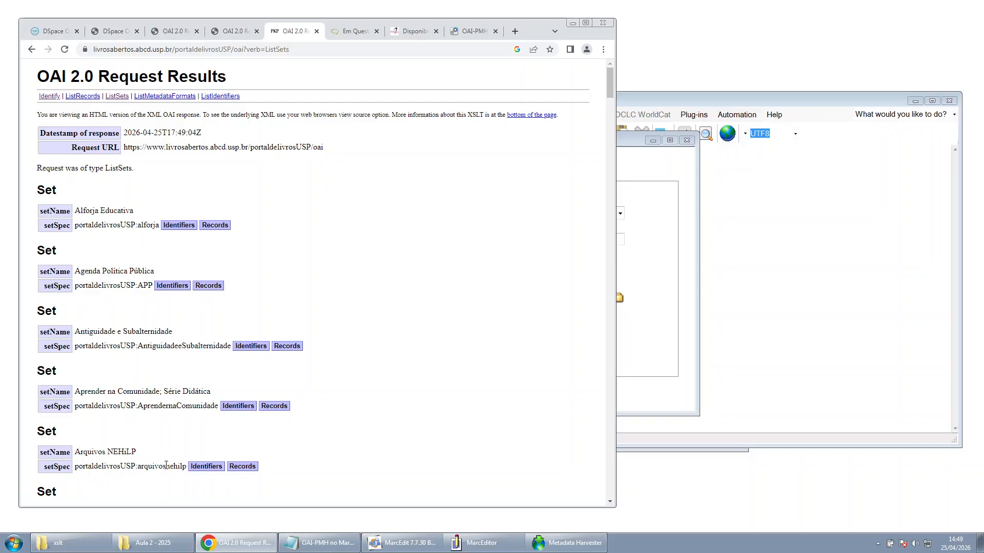
Show the records of the Editora UFPB set and look through their headers and Dublin Core metadata
click(176, 33)
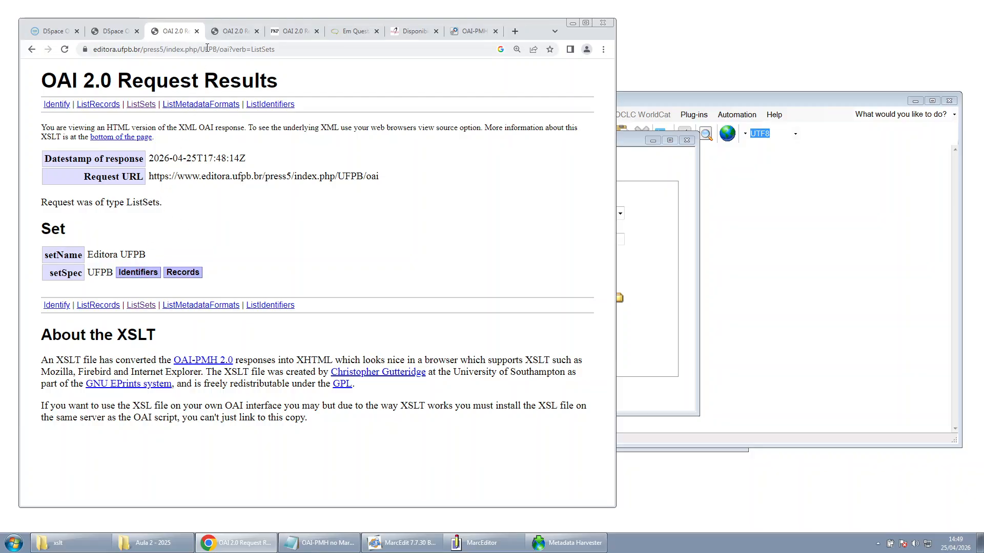
click(229, 33)
click(164, 32)
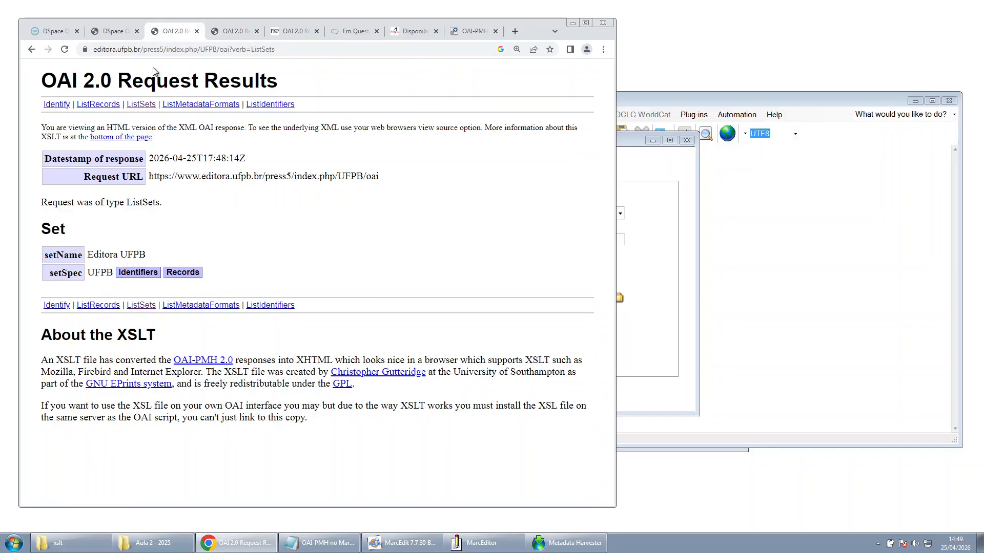
click(183, 274)
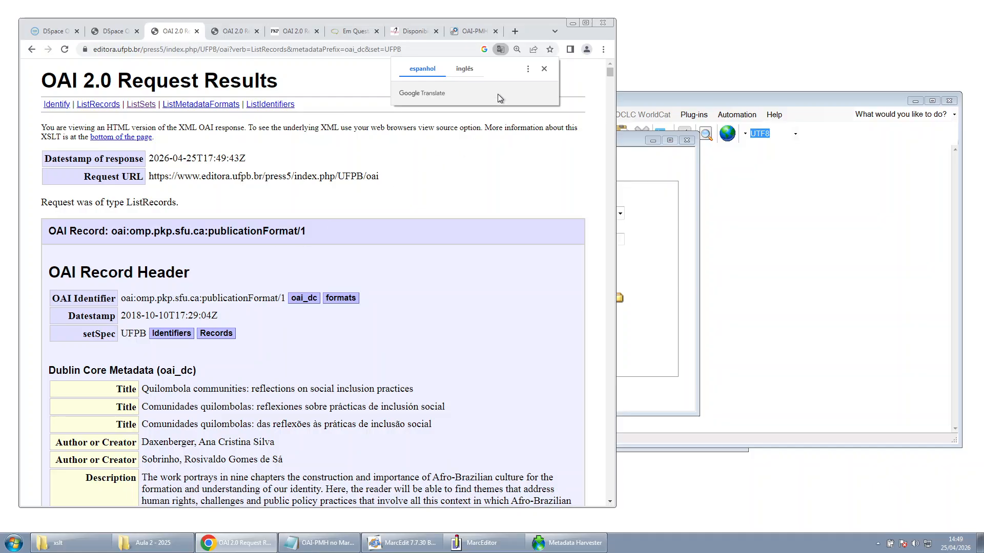
click(544, 69)
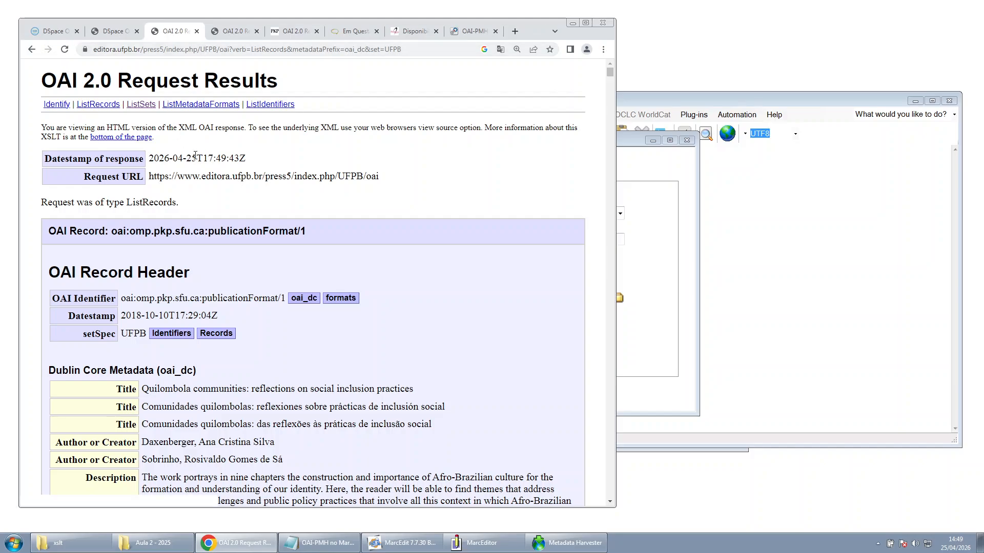
scroll(123, 251, down, 4)
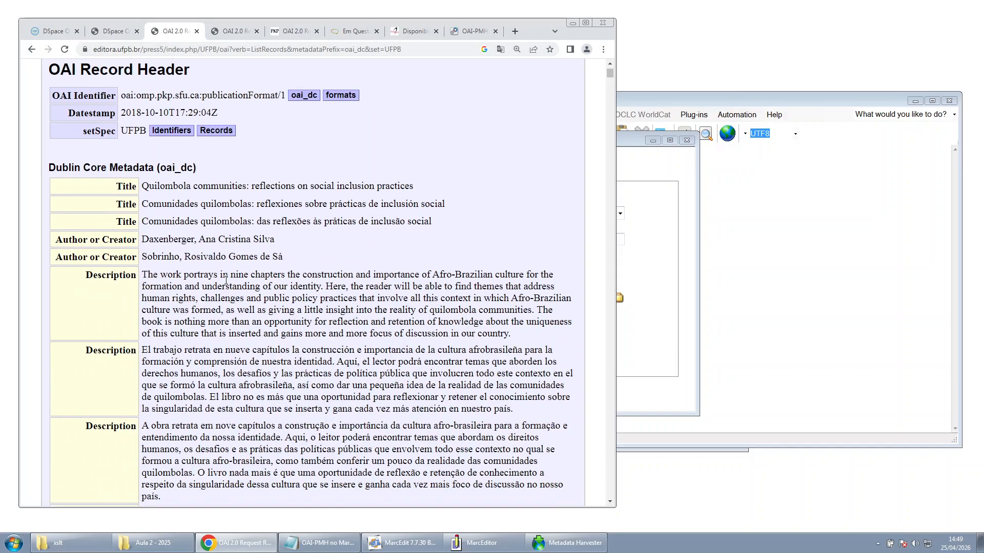
scroll(184, 238, down, 15)
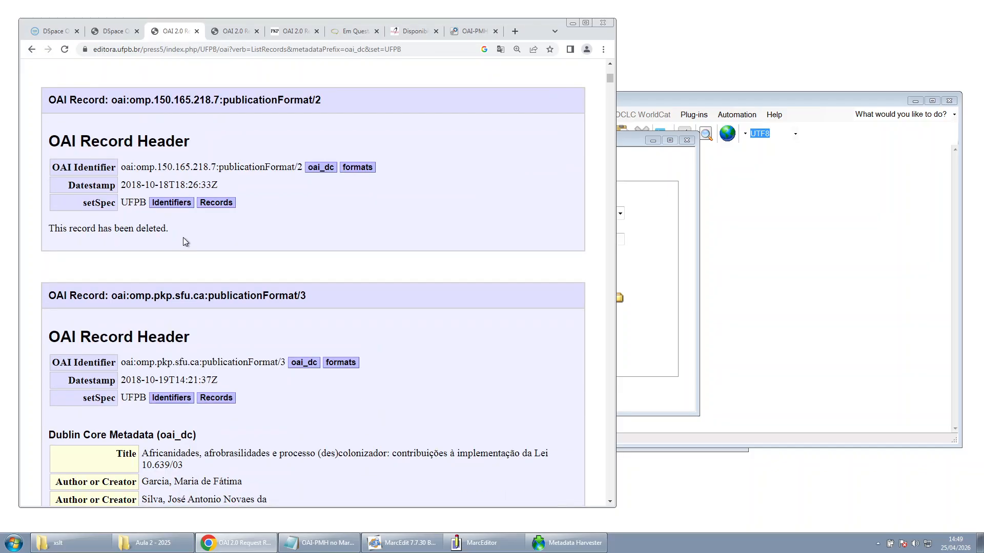
scroll(185, 244, down, 7)
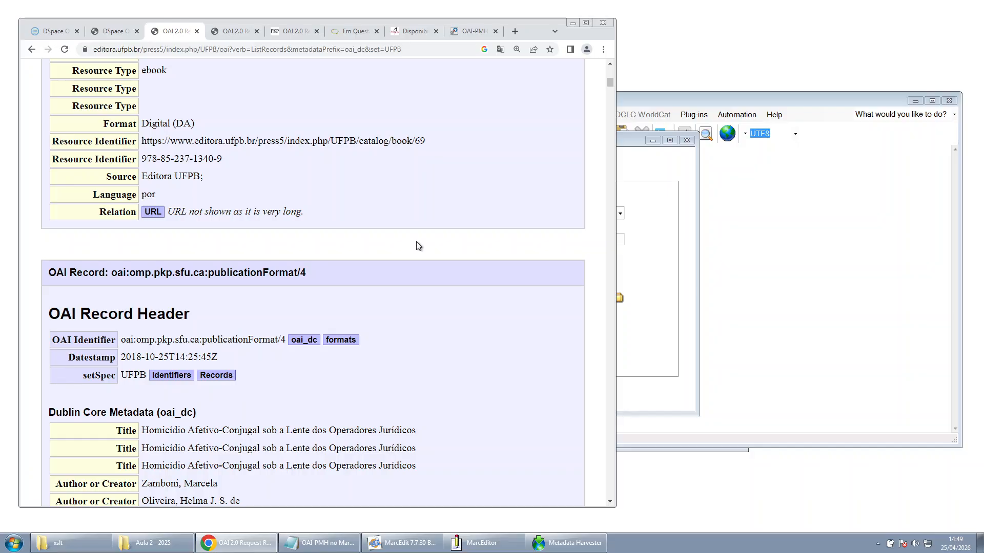
scroll(415, 241, up, 20)
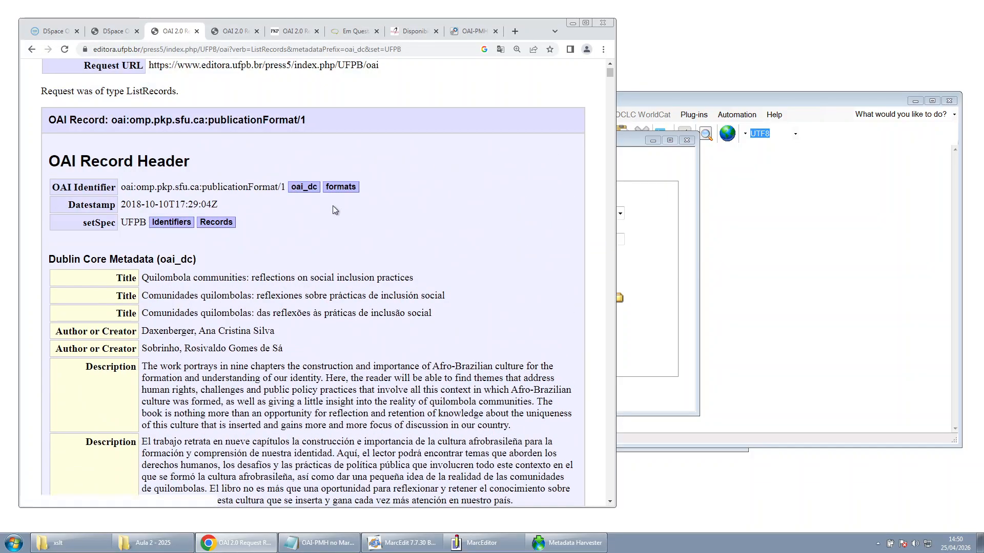
scroll(334, 209, up, 2)
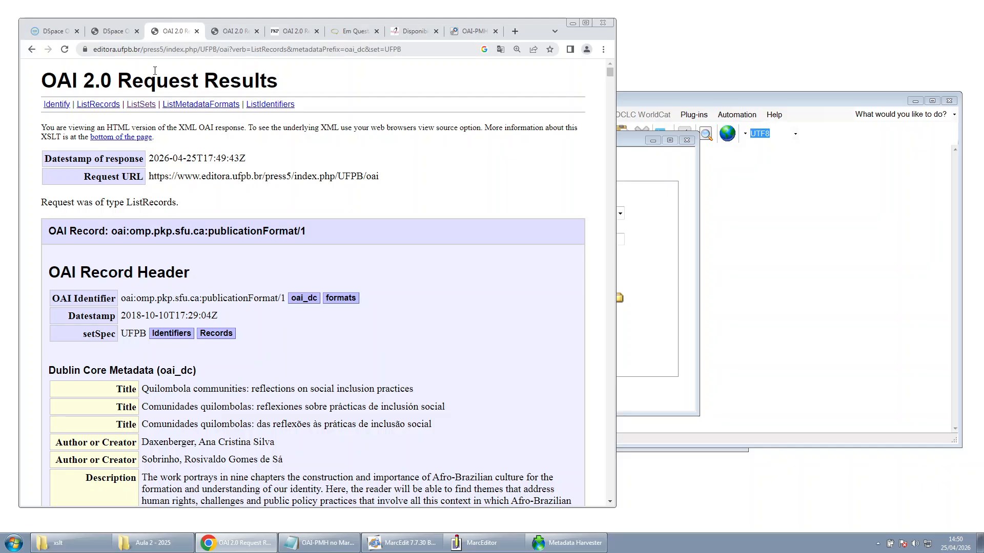
click(260, 49)
click(643, 172)
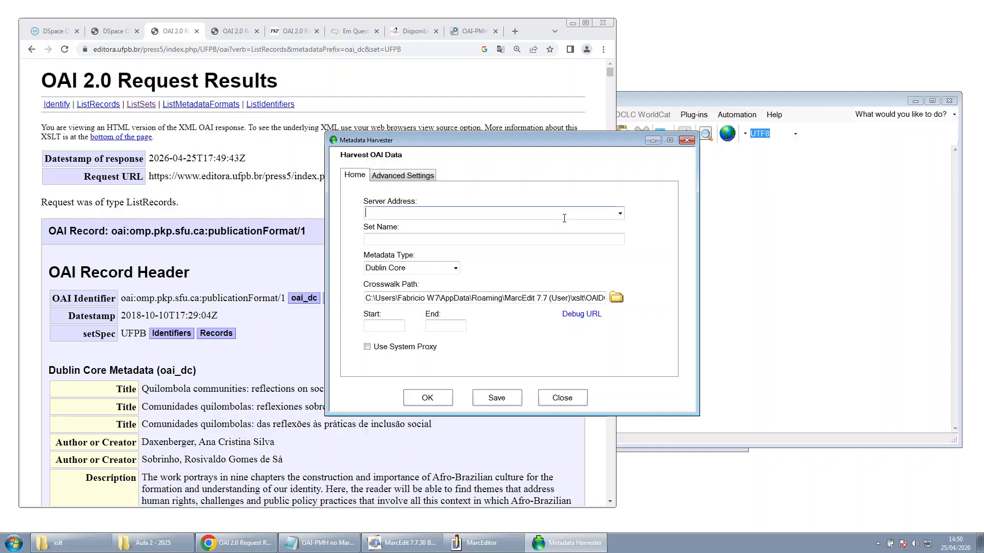
key(ctrl+v)
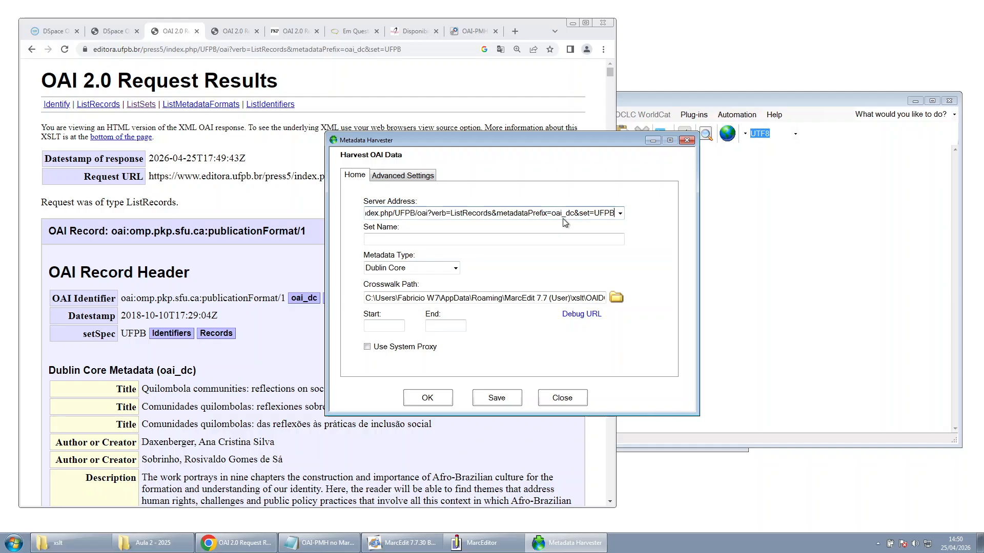
double_click(594, 215)
key(BackSpace)
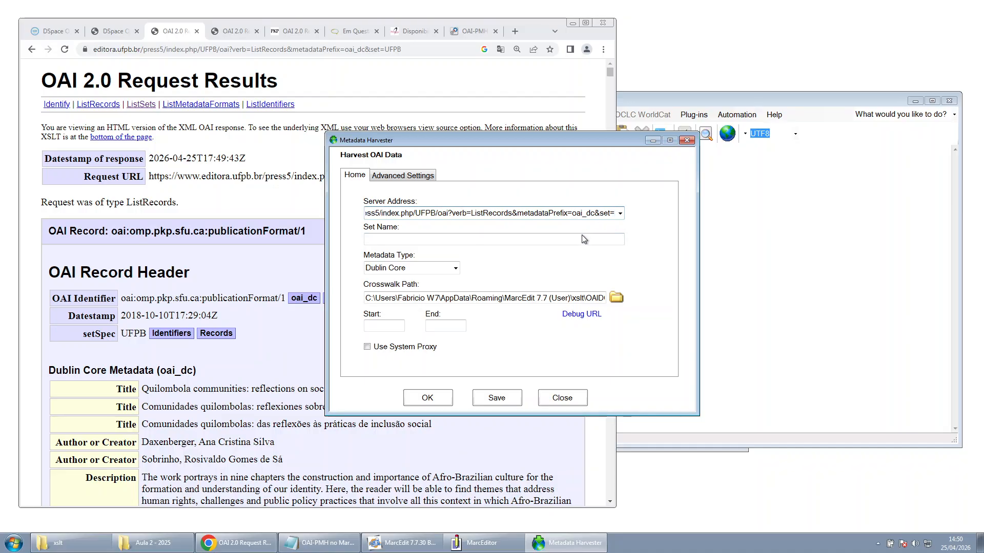
click(584, 239)
text(UFPB)
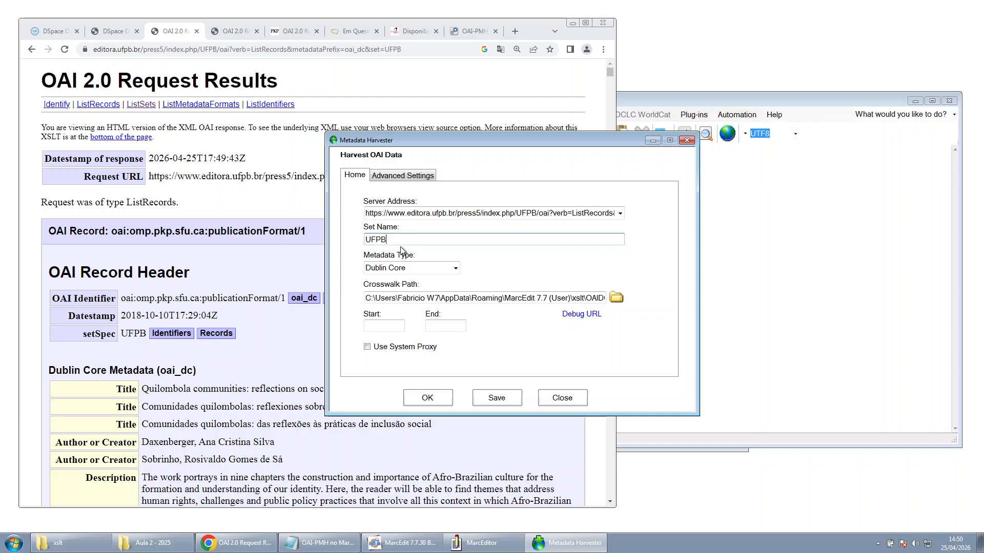
click(530, 213)
click(531, 214)
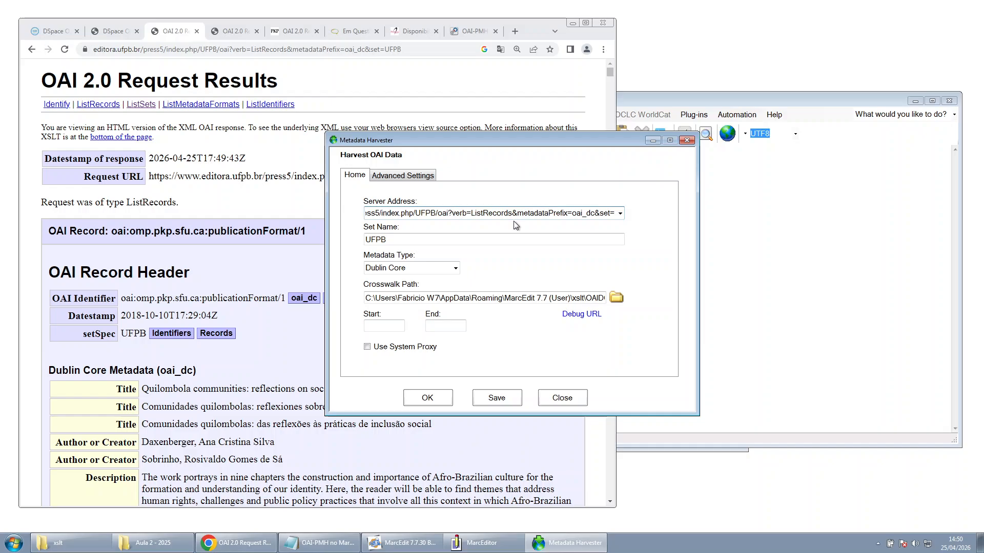
key(BackSpace)
key(BackSpace)
key(BackSpace)
key(BackSpace)
key(BackSpace)
key(BackSpace)
key(BackSpace)
key(BackSpace)
key(BackSpace)
key(BackSpace)
key(BackSpace)
key(BackSpace)
key(BackSpace)
key(BackSpace)
key(BackSpace)
key(BackSpace)
key(BackSpace)
key(BackSpace)
key(BackSpace)
key(BackSpace)
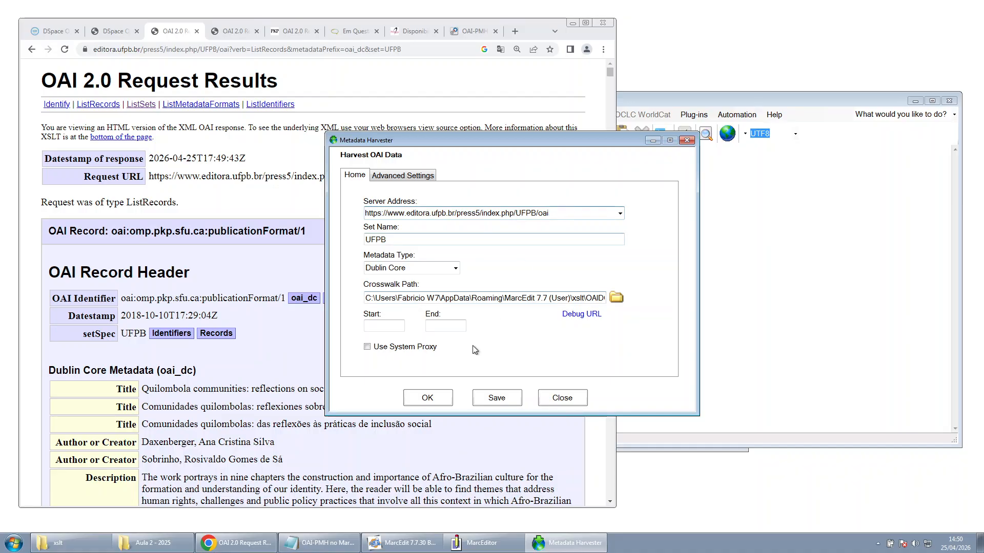
click(443, 402)
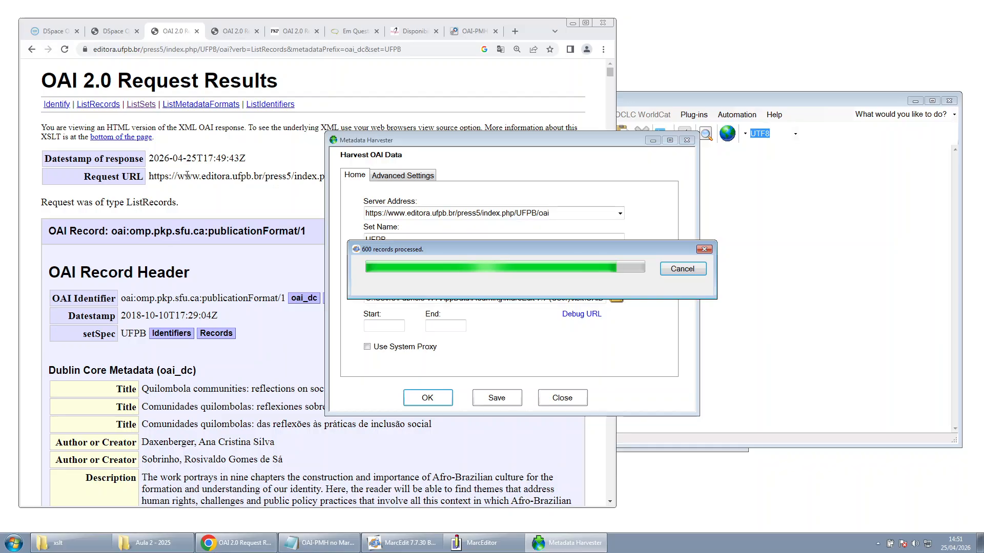
Return to USP's set list in the browser and examine how the Alforja Educativa setSpec combines portal prefix and collection code
click(234, 34)
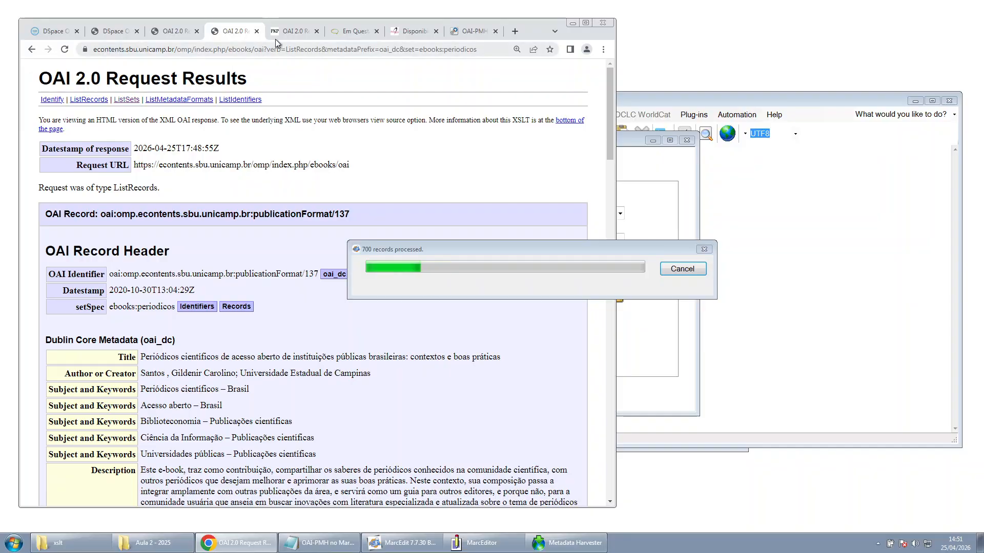
click(281, 32)
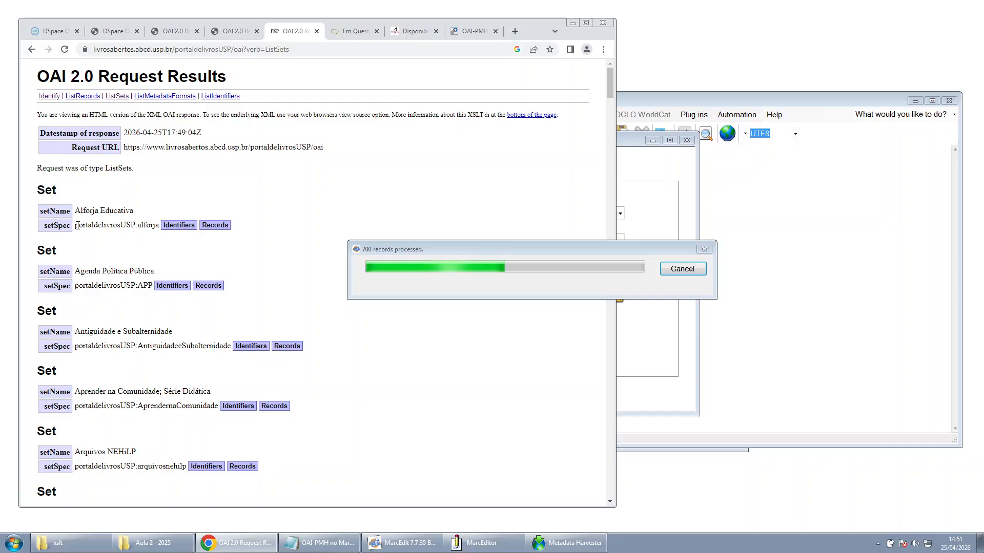
drag(75, 225, 134, 228)
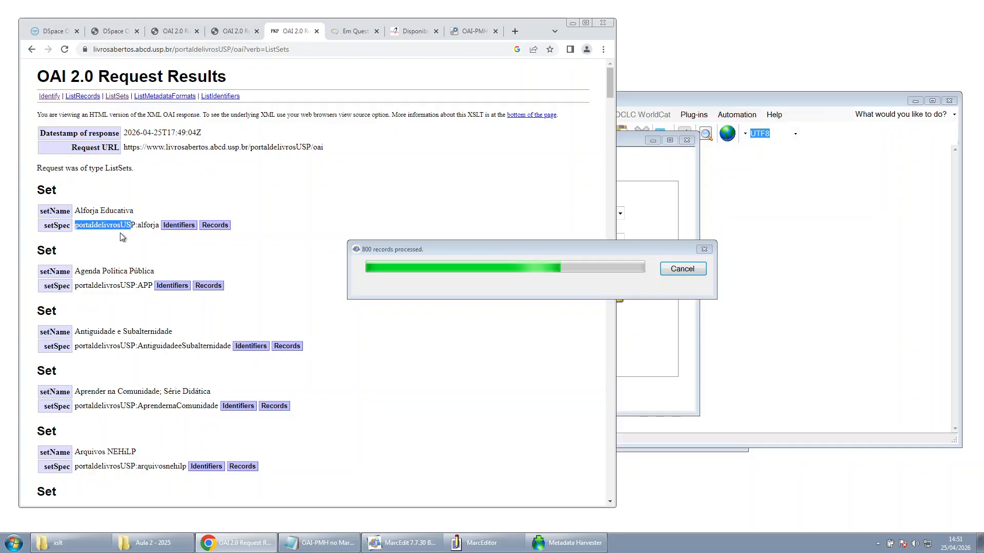
drag(135, 227, 95, 227)
click(137, 227)
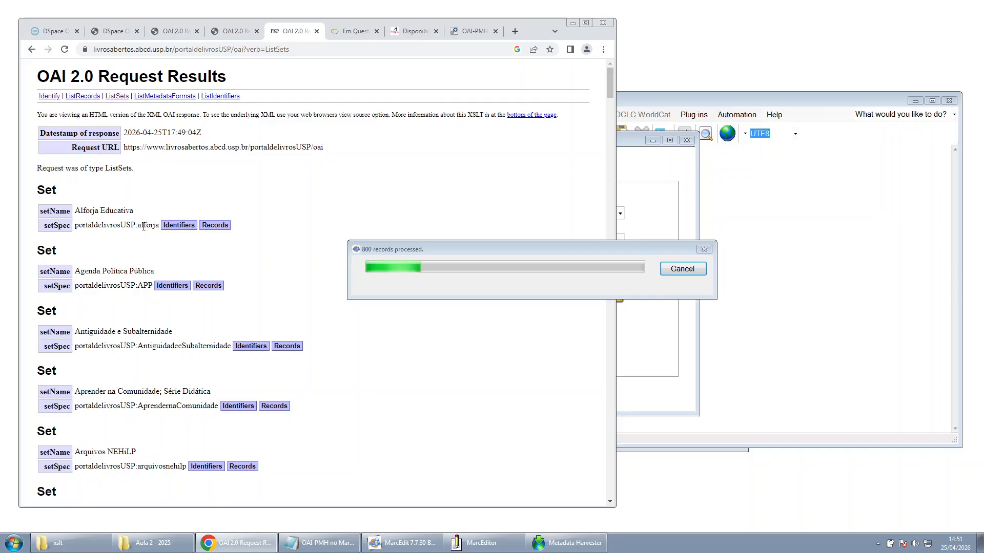
double_click(138, 228)
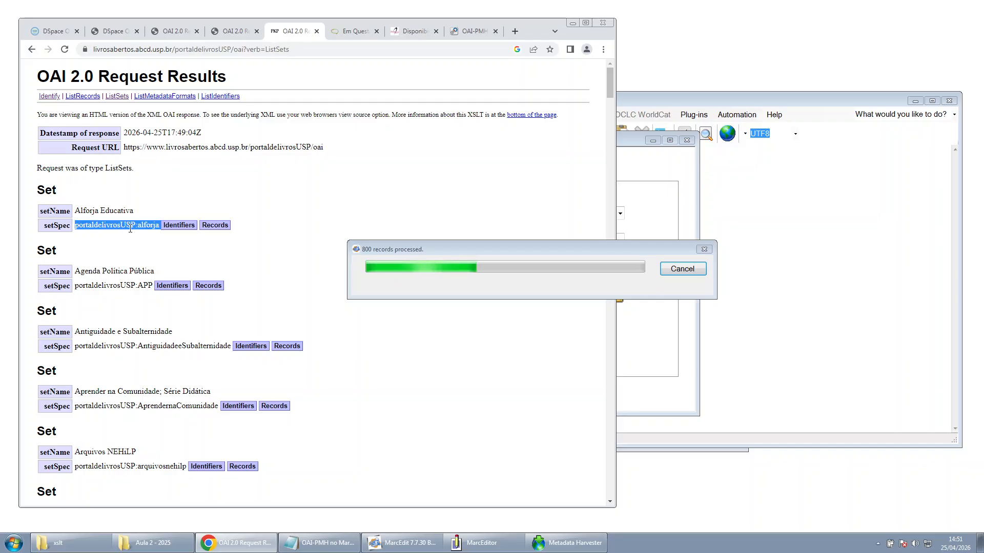
click(77, 227)
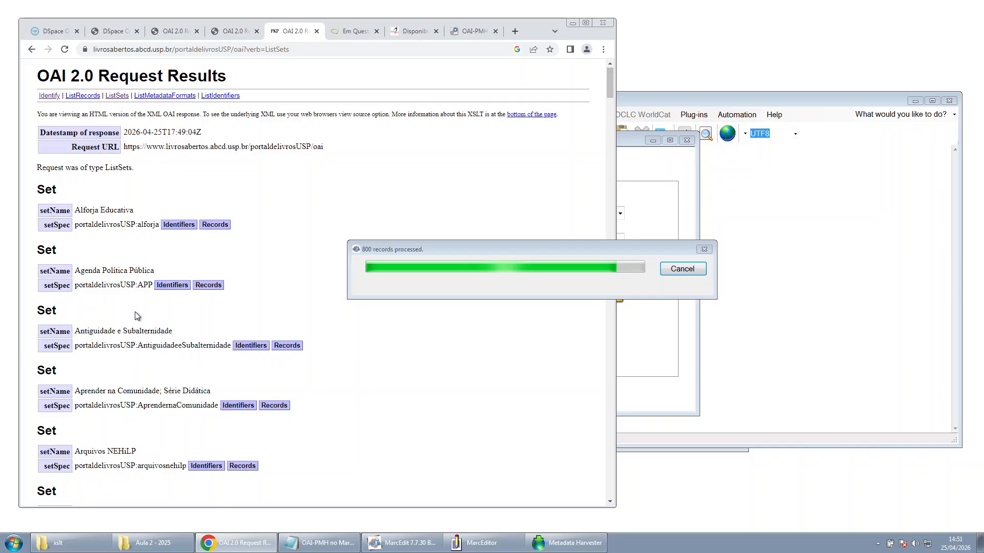
Compare the setSpec prefixes of the other USP collections down to Coleção CINUSP
scroll(132, 348, down, 5)
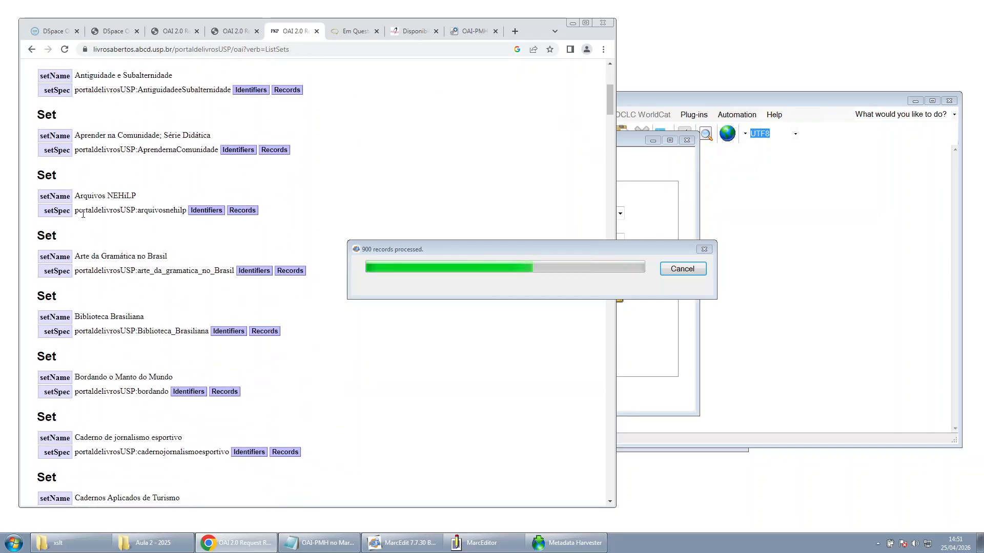
scroll(132, 285, down, 4)
scroll(127, 344, down, 8)
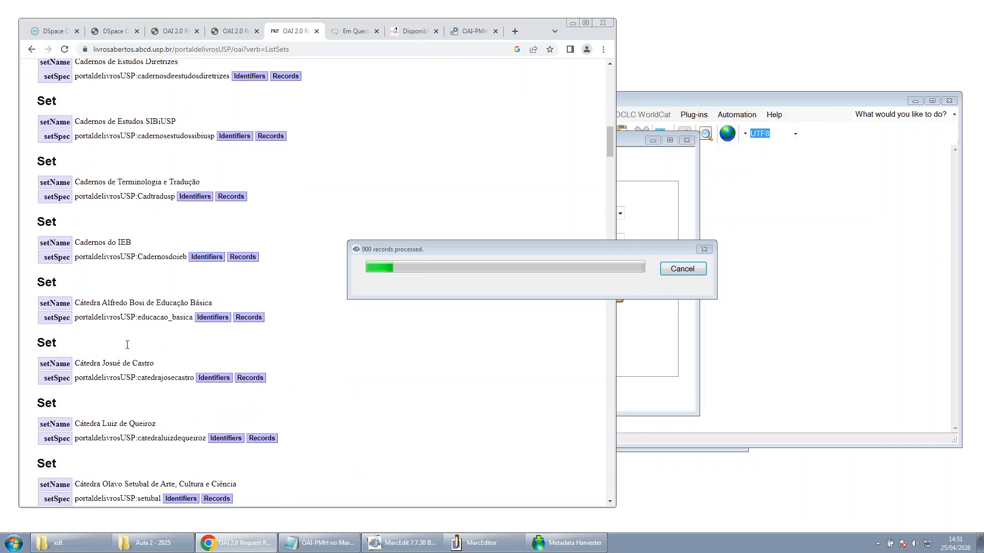
scroll(127, 345, down, 12)
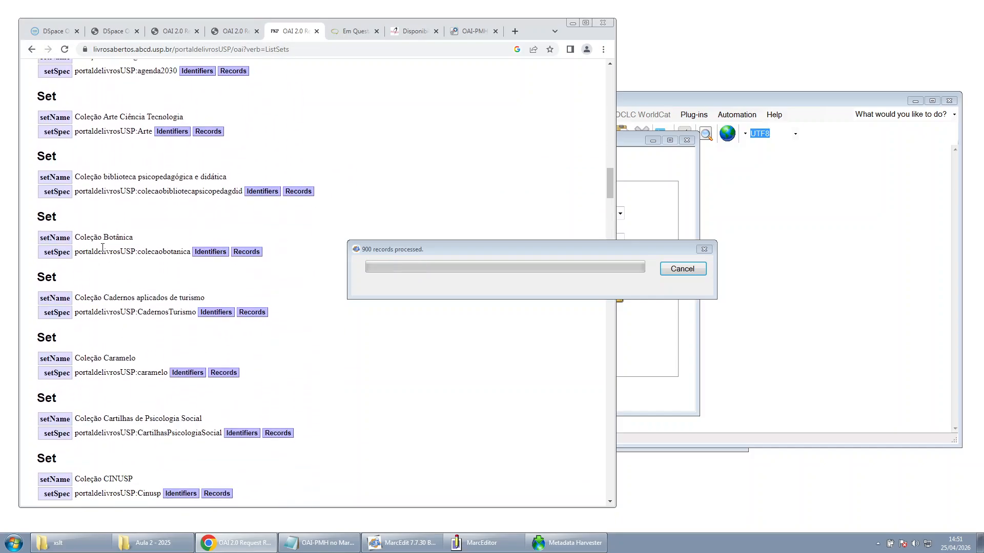
scroll(92, 279, up, 12)
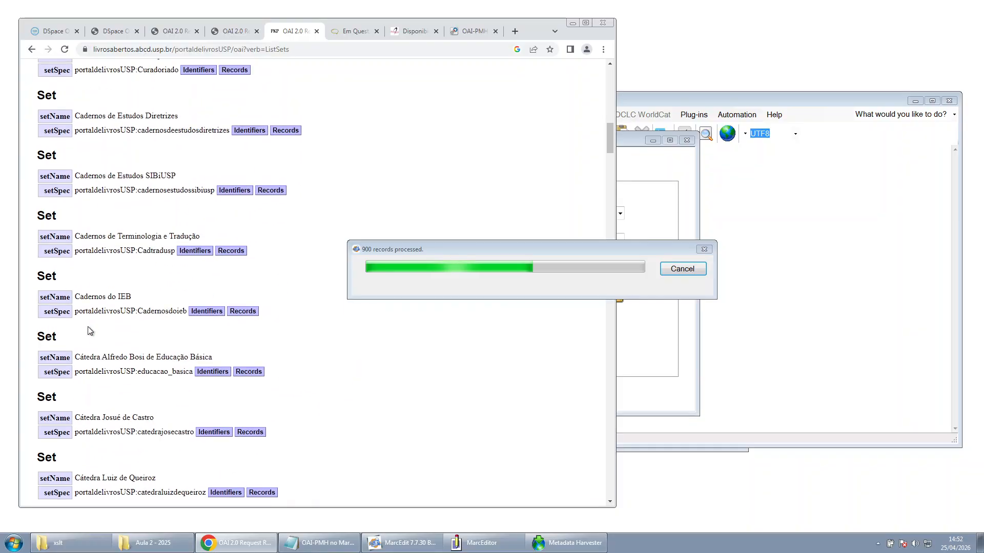
scroll(87, 330, up, 12)
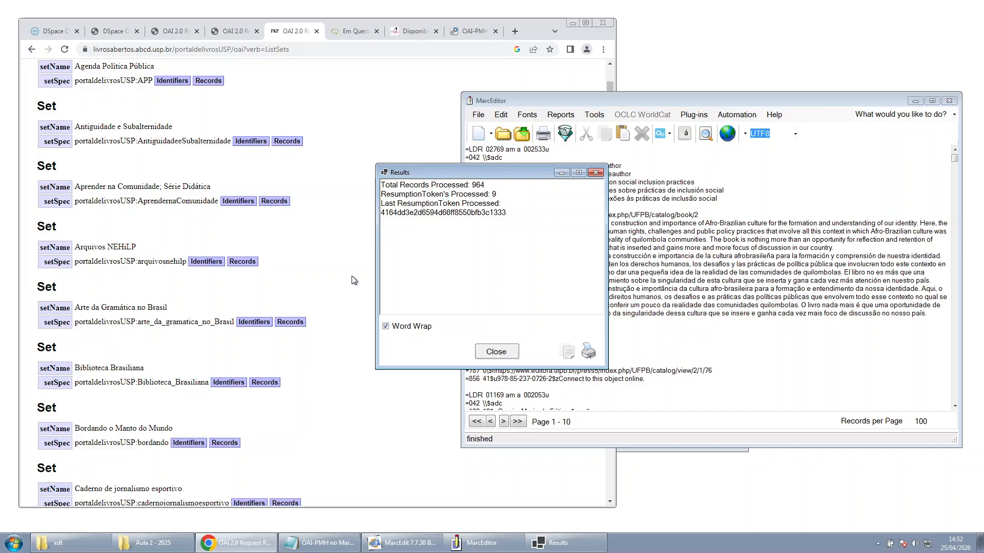
Check the total of processed records, close the harvest results and examine the first UFPB MARC records in enlarged text in MarcEditor
drag(486, 187, 380, 185)
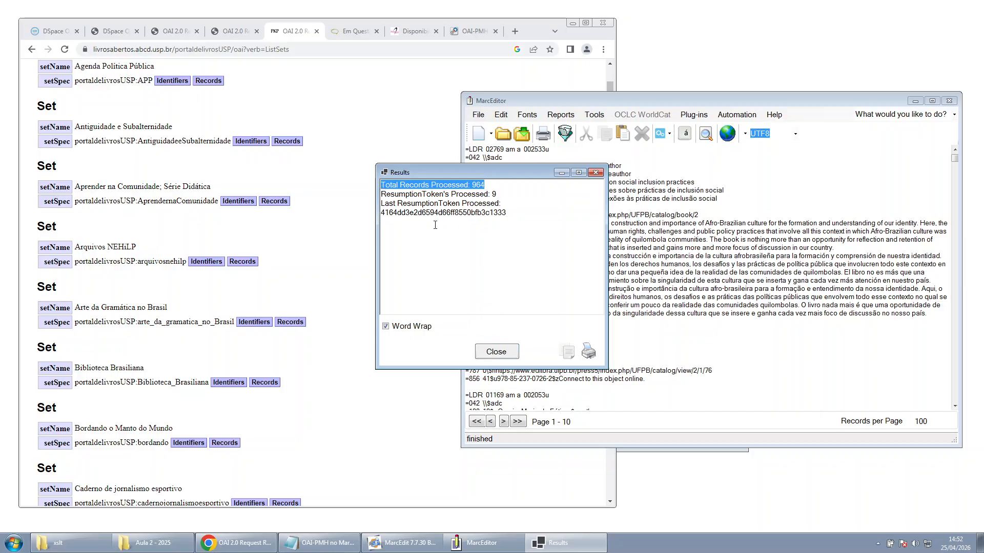
click(513, 353)
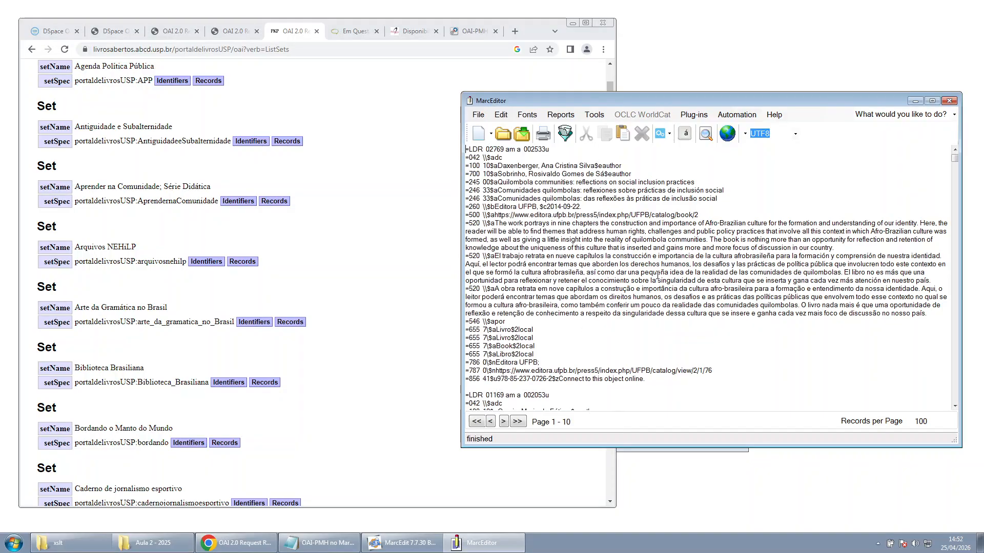
scroll(625, 298, up, 2)
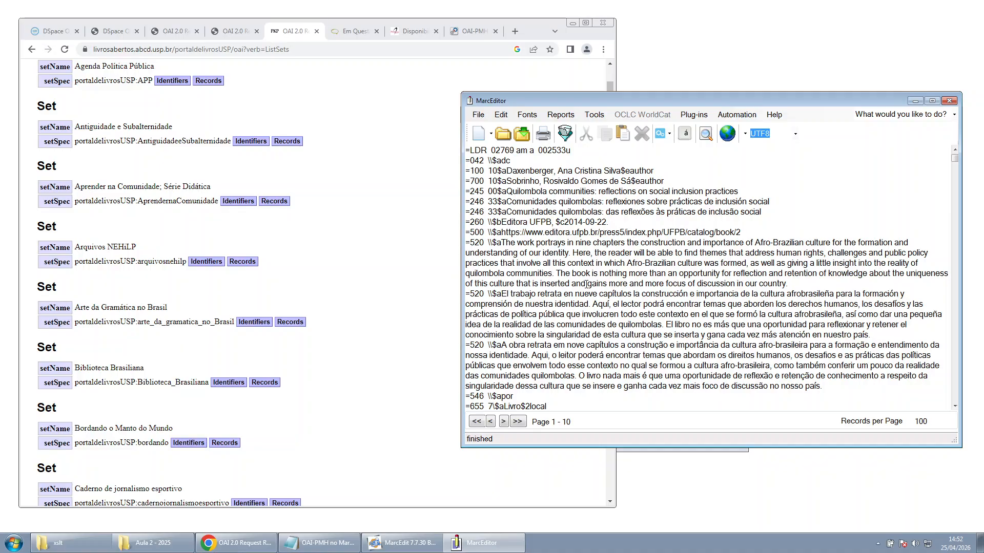
scroll(579, 314, down, 5)
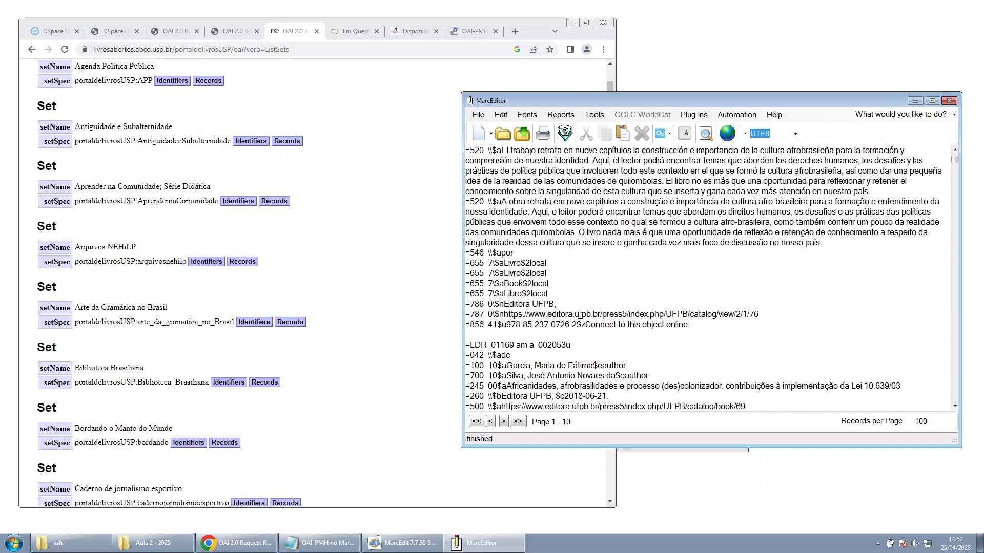
scroll(477, 115, down, 1)
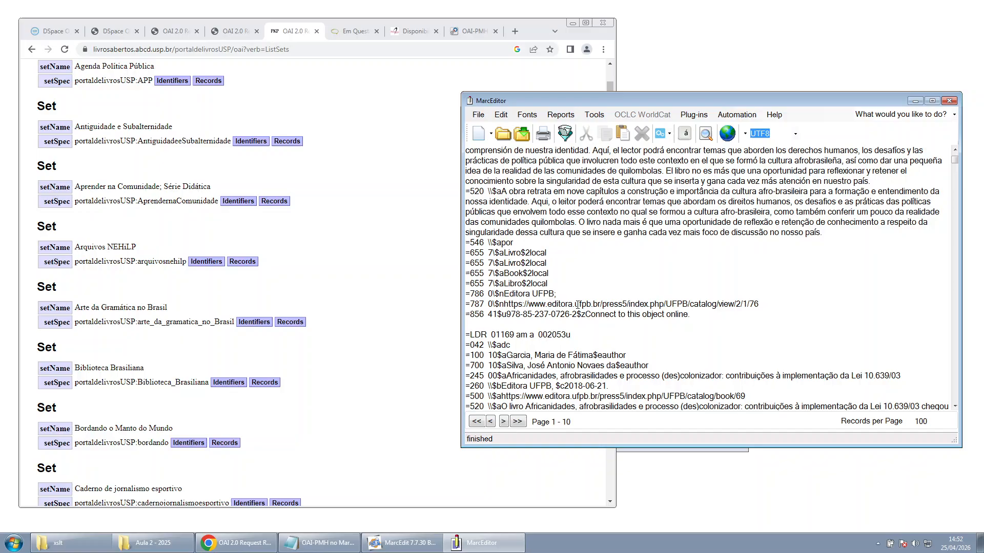
Close MarcEditor with the UFPB records without saving the changes
click(478, 115)
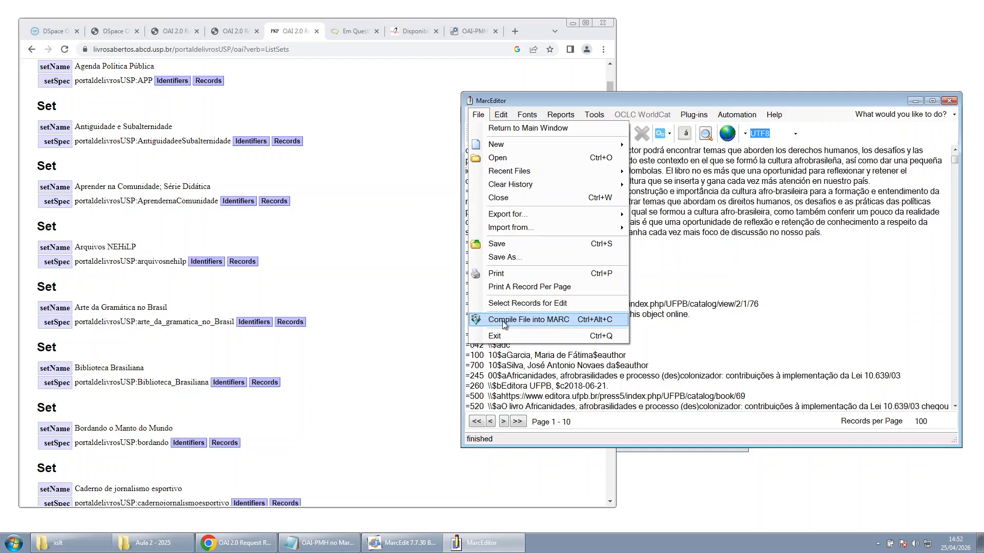
click(542, 324)
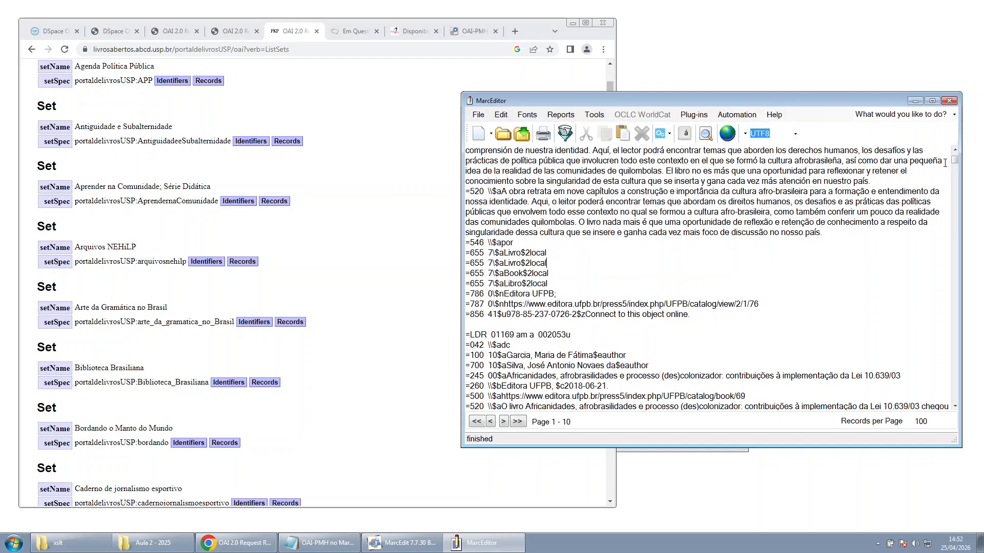
click(949, 101)
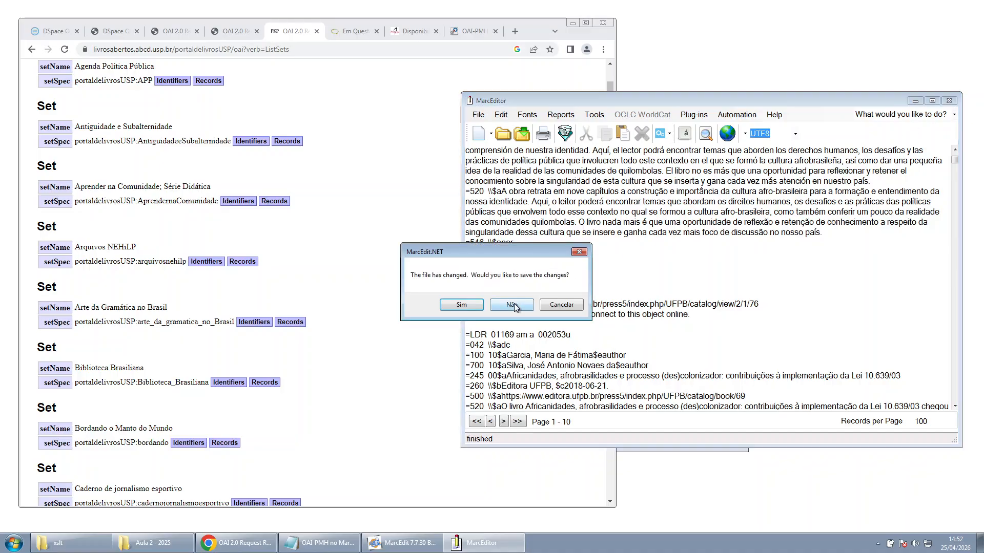
click(514, 303)
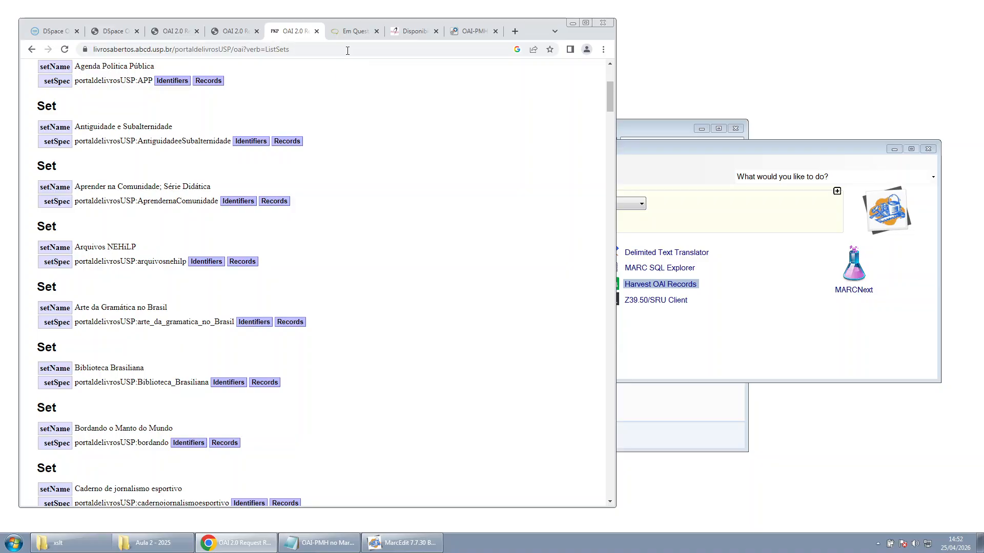
Go to the Em Questão journal site in the browser, append oai to its address and list the available sets
click(353, 31)
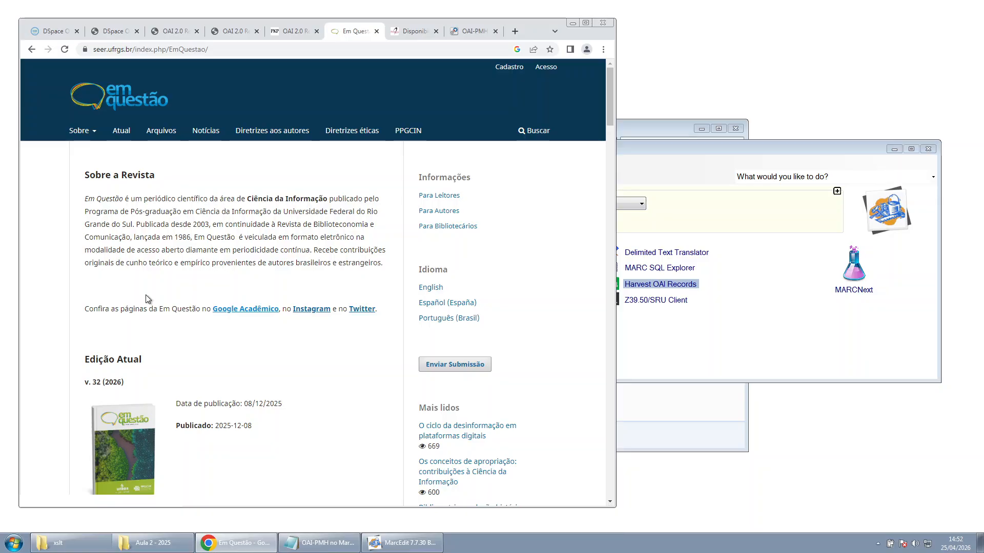
scroll(148, 299, down, 4)
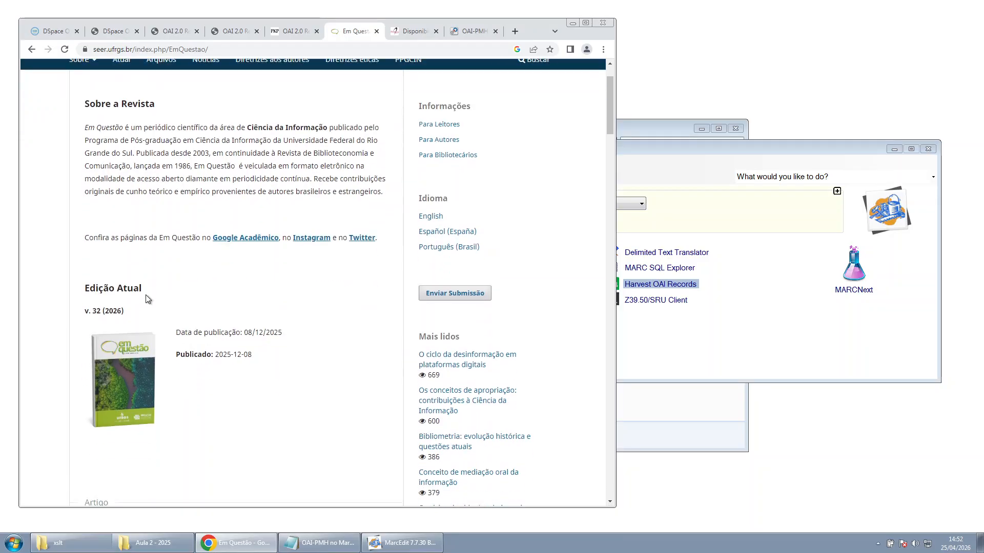
scroll(220, 329, up, 4)
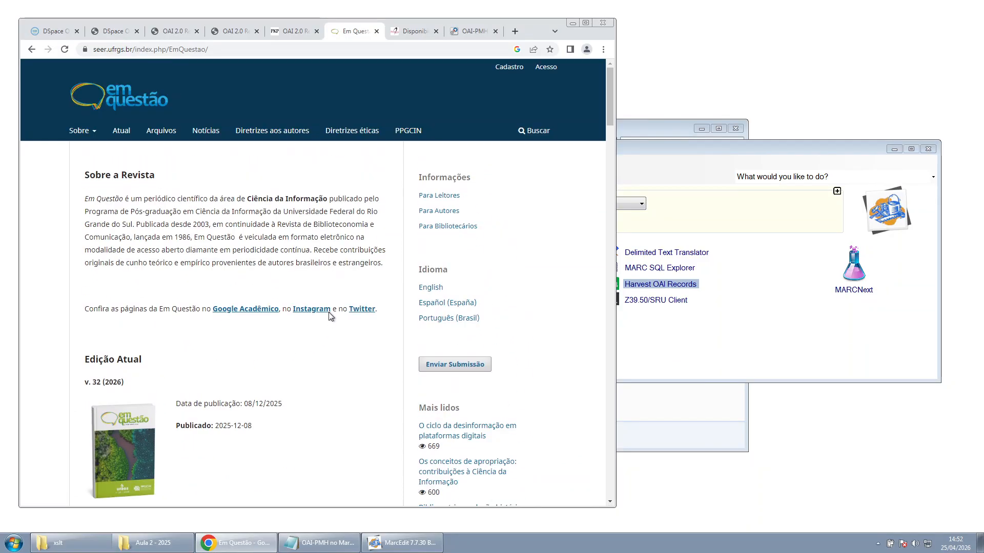
click(235, 50)
key(End)
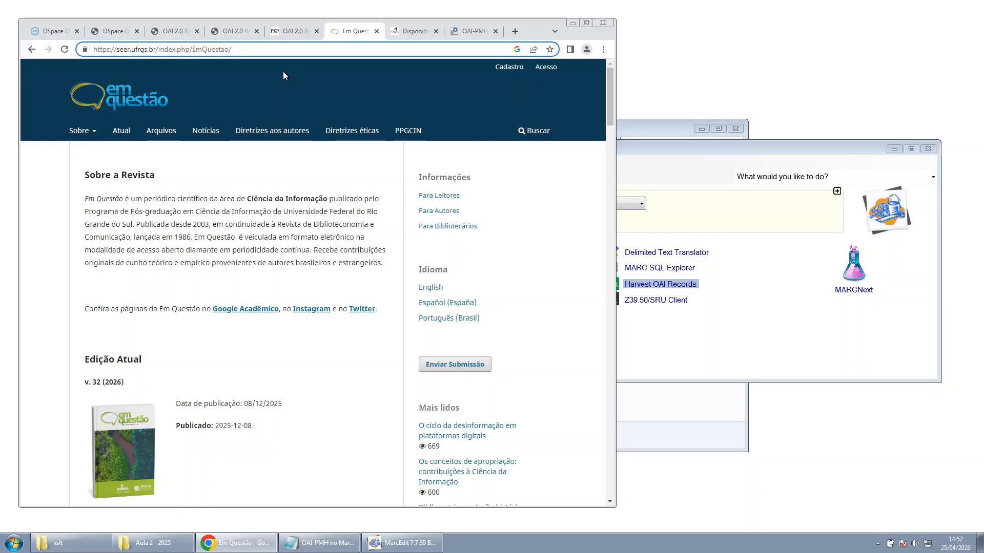
text(oai)
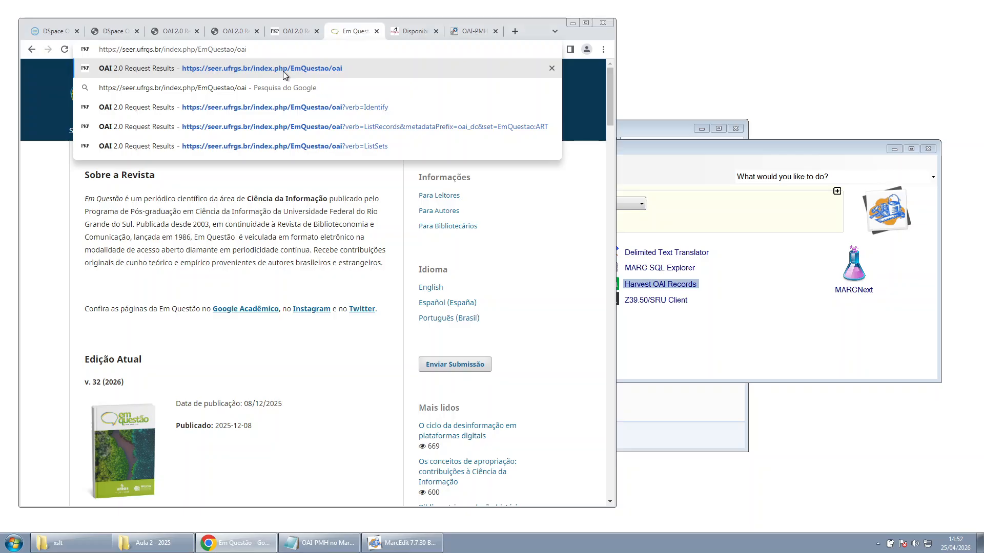
key(Return)
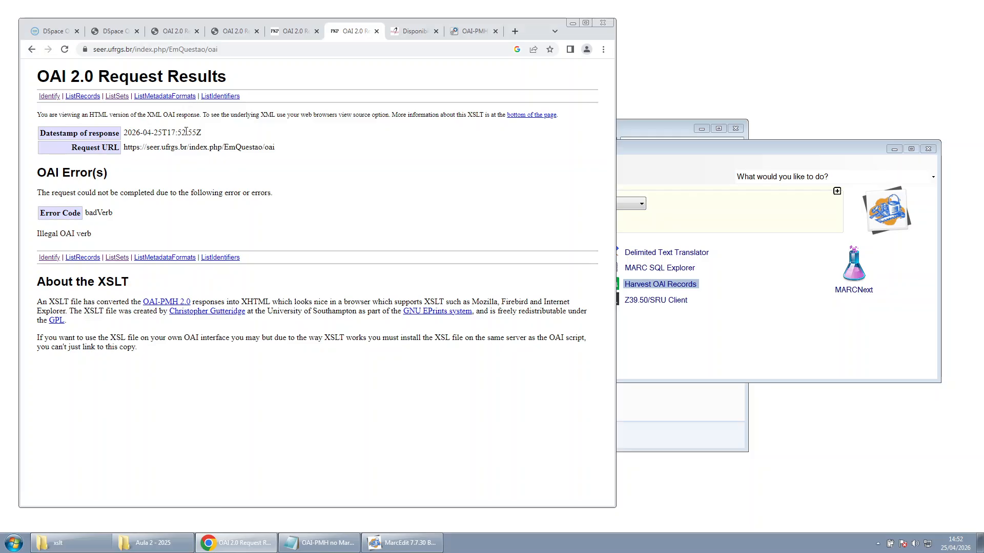
click(116, 98)
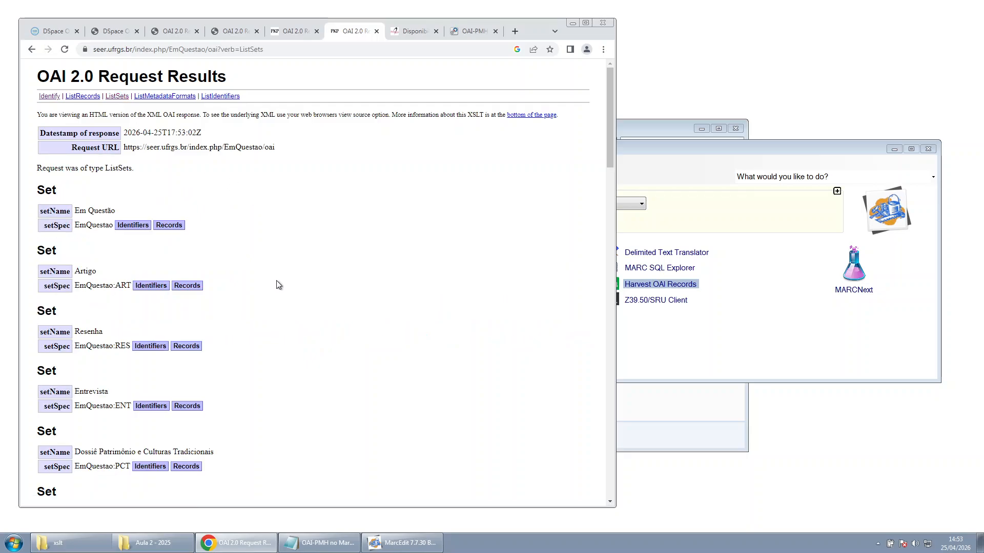
Enlarge the set list and examine how the Em Questão, Artigo and Resenha setSpecs combine journal prefix and section code
ctrl+scroll(276, 284, up, 2)
ctrl+scroll(277, 285, up, 1)
scroll(277, 285, down, 1)
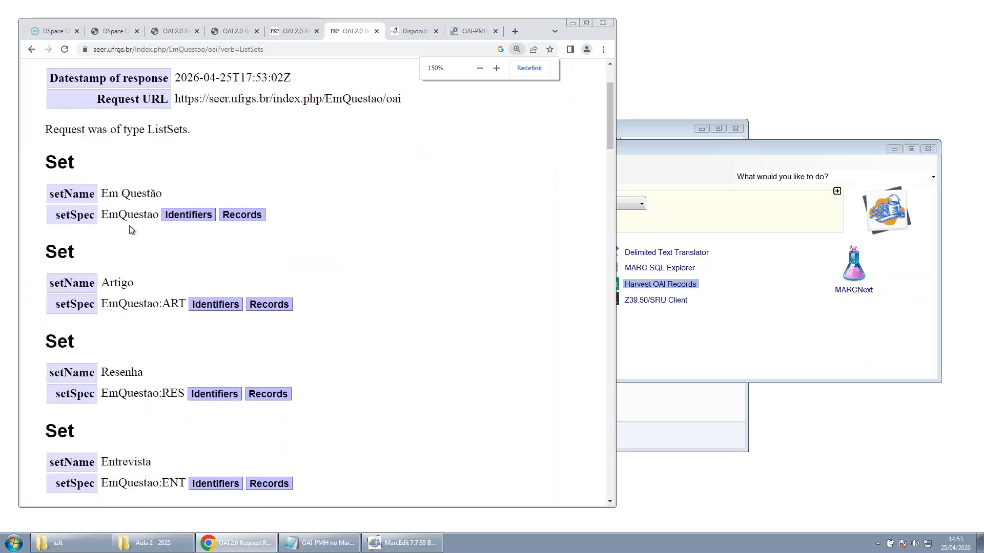
double_click(129, 216)
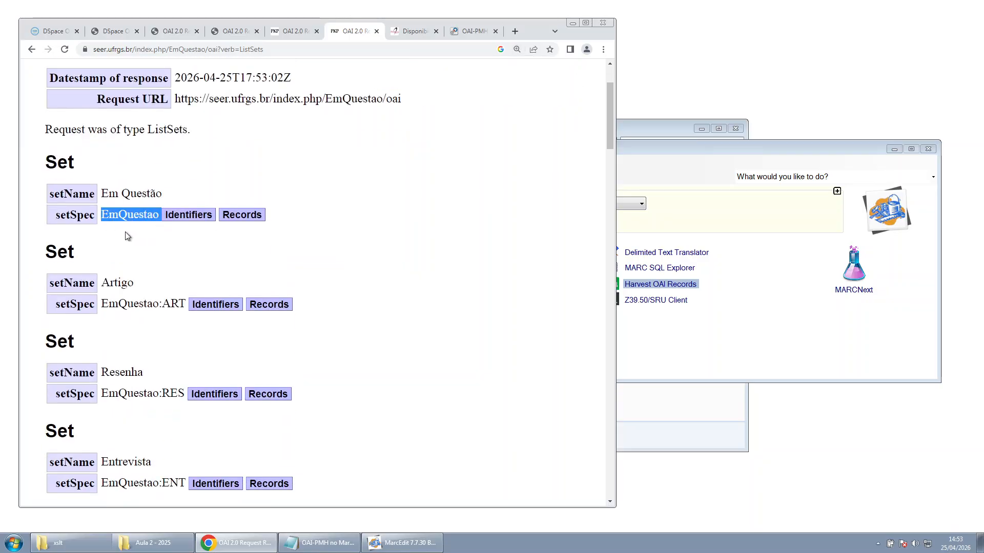
scroll(127, 237, down, 3)
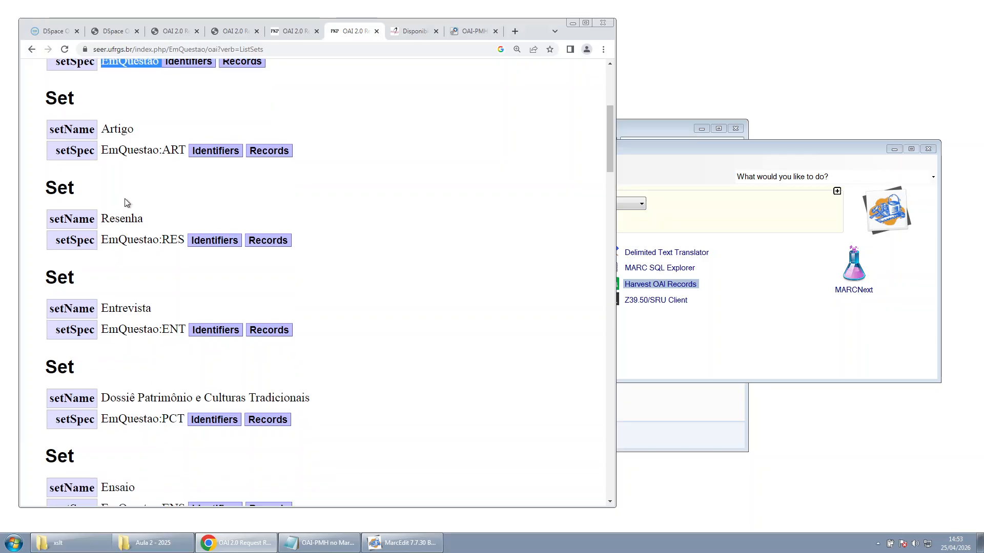
drag(103, 150, 174, 149)
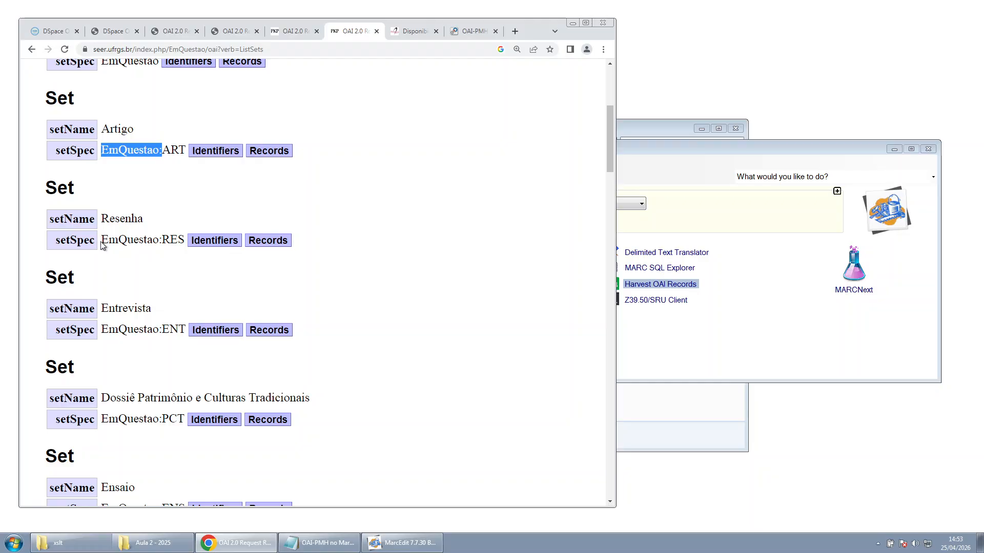
drag(102, 240, 127, 240)
drag(186, 150, 170, 149)
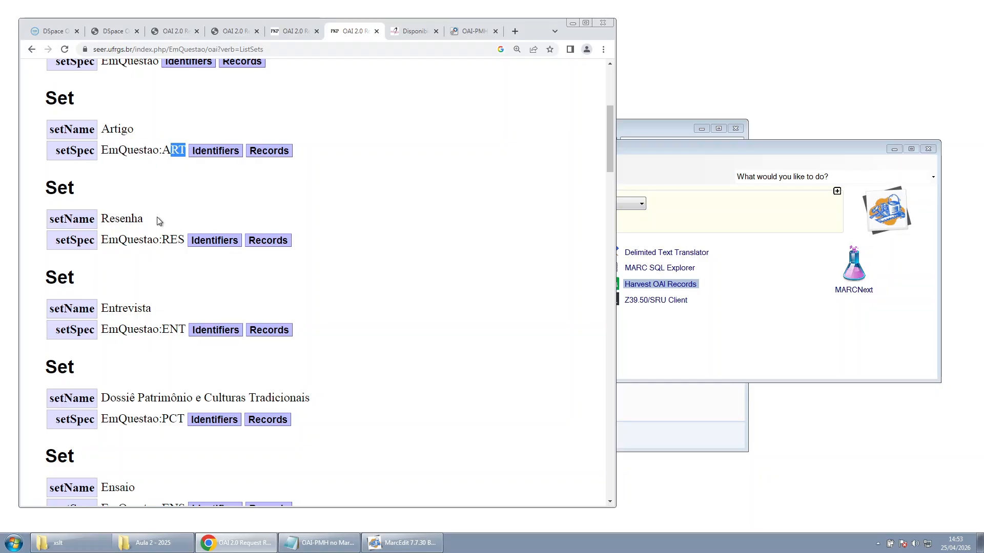
drag(184, 240, 184, 240)
double_click(185, 240)
Compare the setSpecs of the remaining Em Questão sections down to Cibercultura e Bibliotecas and return to Resenha
scroll(159, 343, down, 6)
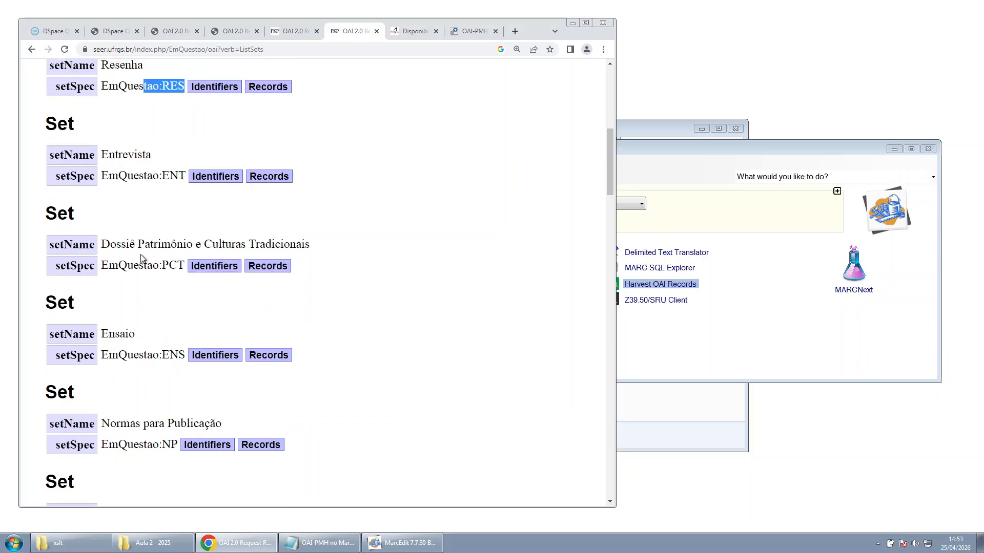
scroll(149, 241, down, 4)
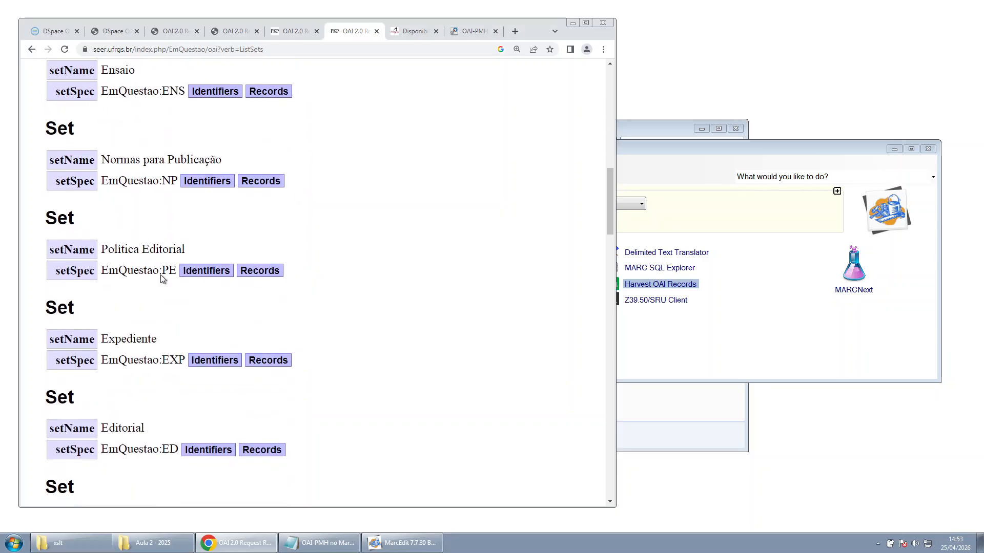
scroll(157, 323, down, 7)
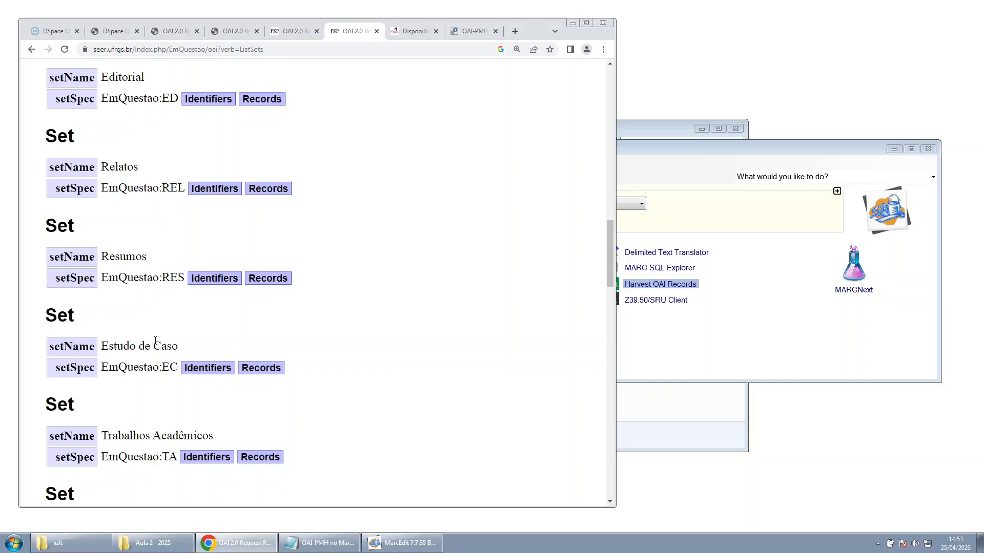
scroll(155, 340, down, 3)
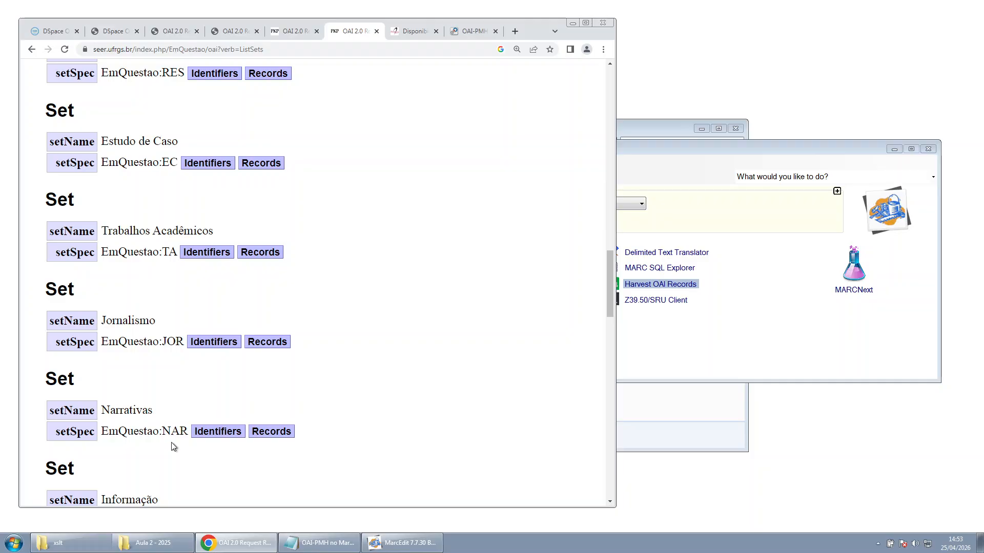
scroll(174, 448, down, 6)
scroll(162, 451, down, 1)
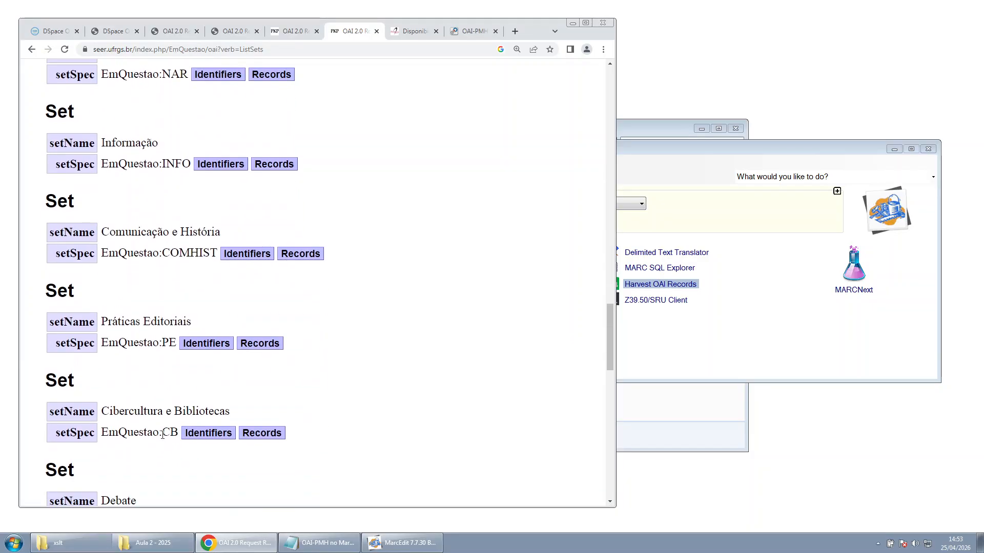
scroll(162, 434, up, 11)
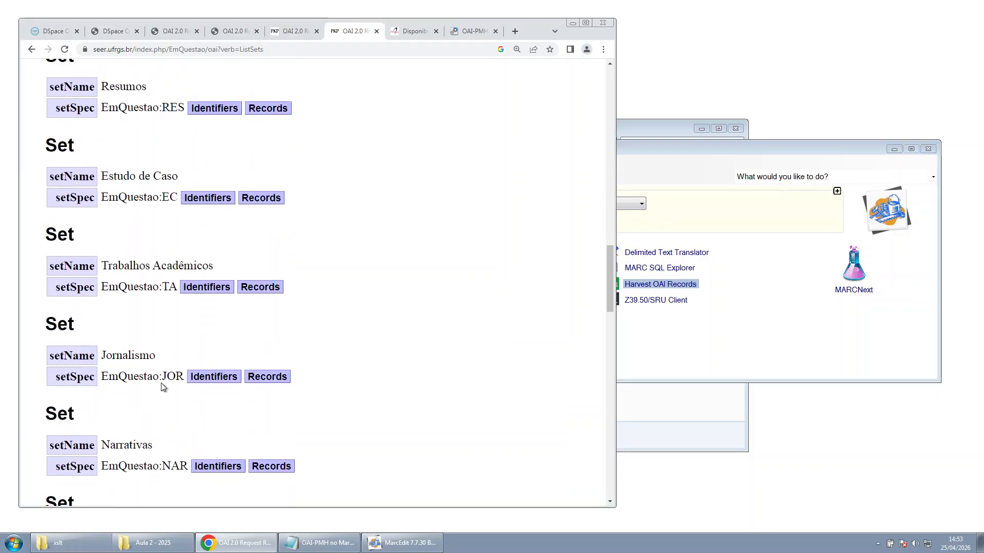
scroll(148, 335, up, 11)
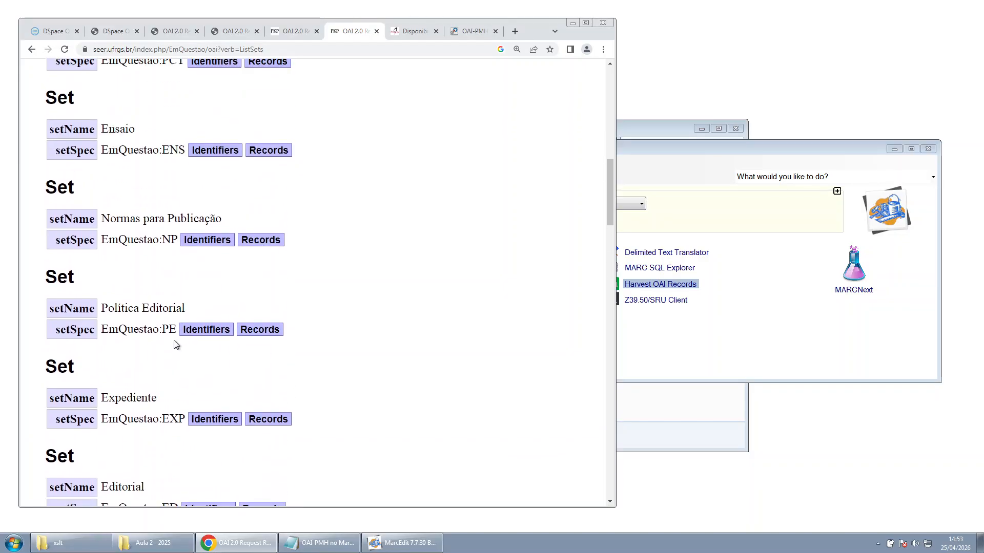
scroll(174, 345, up, 5)
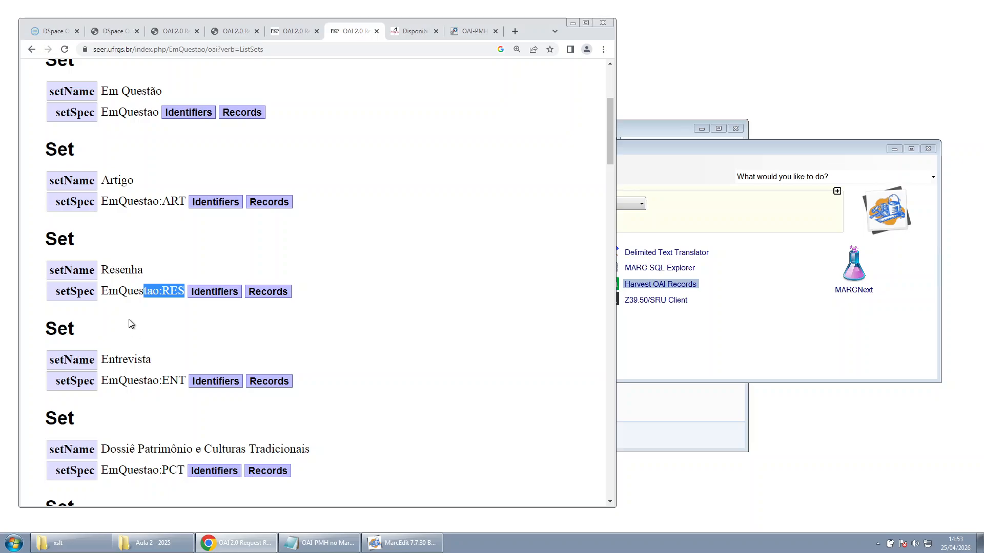
Open the records of the Resenha set and skim the first article's Dublin Core metadata
click(142, 309)
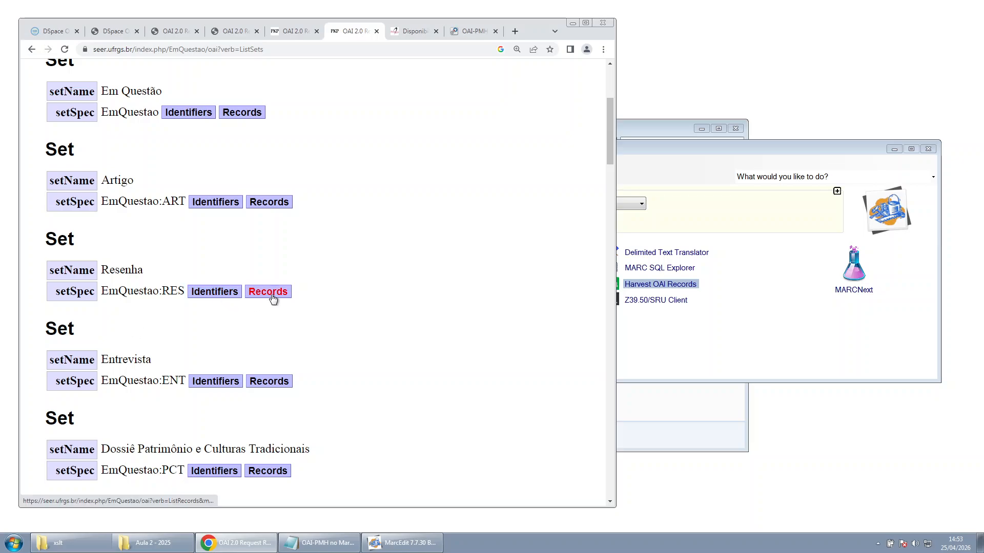
click(272, 297)
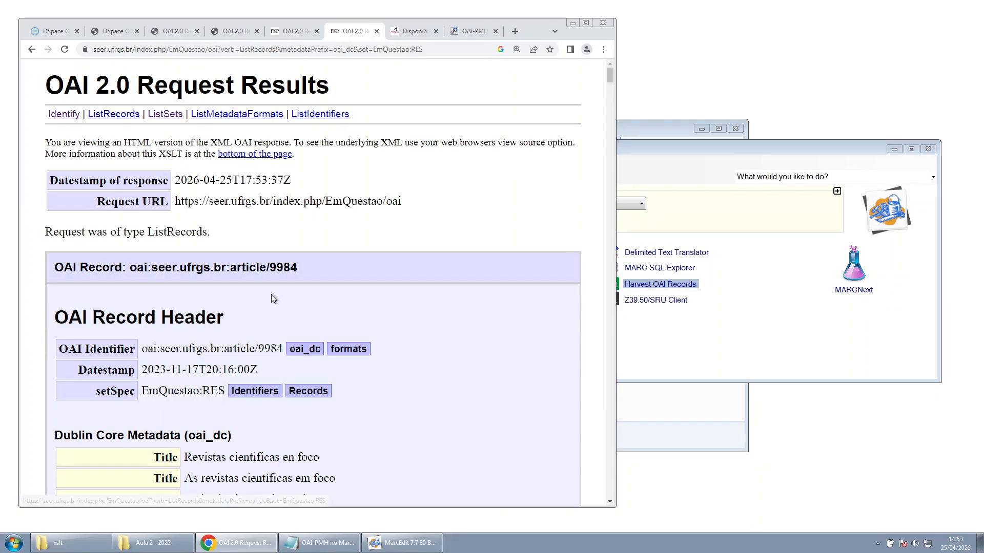
scroll(271, 306, down, 11)
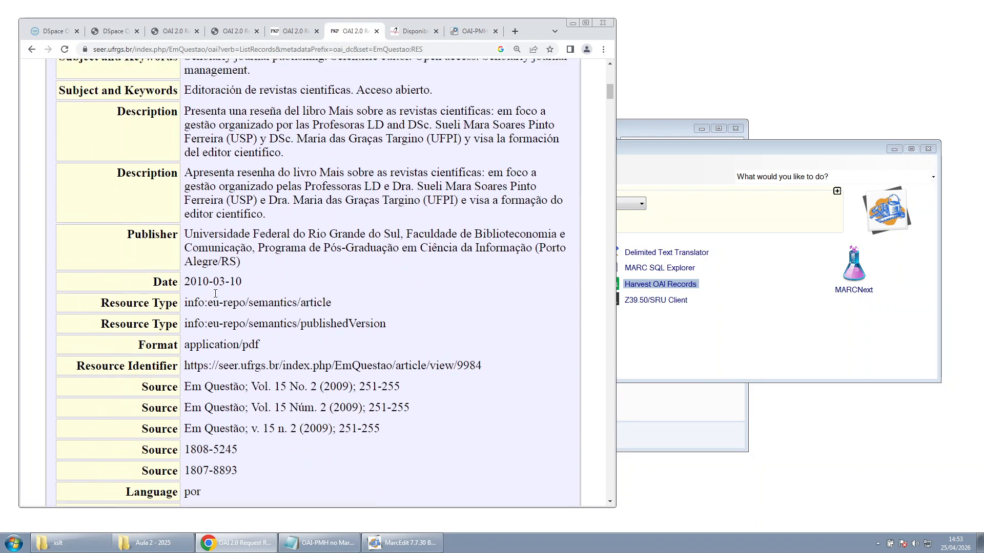
scroll(234, 229, up, 11)
Copy the Resenha records' full web address and paste it as the server address of a new OAI harvest in MarcEdit
click(220, 49)
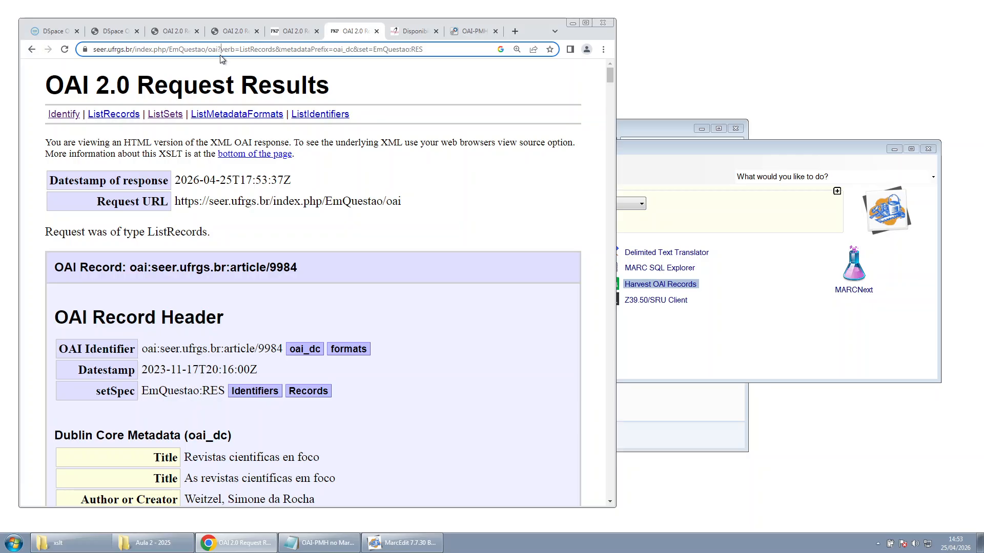
key(ctrl+a)
key(ctrl+c)
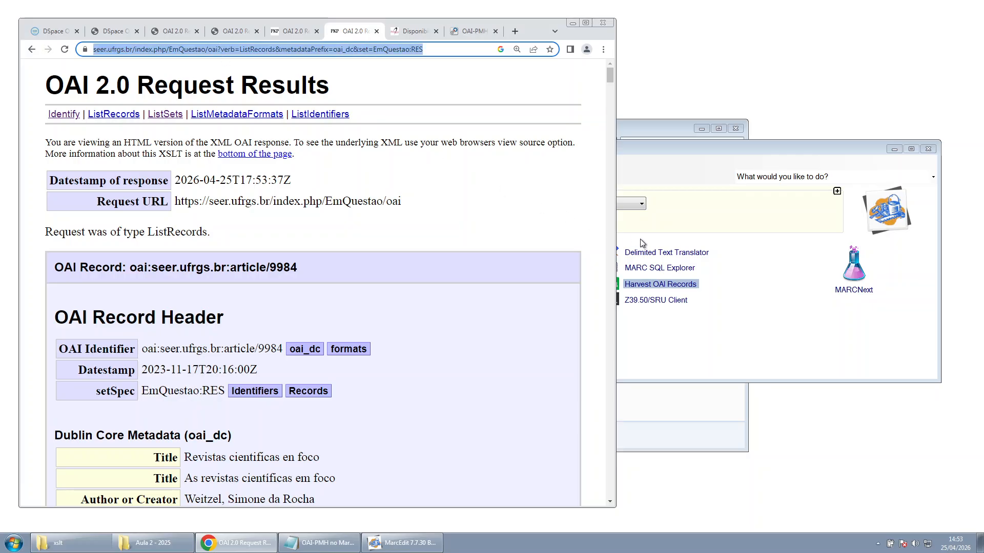
click(717, 313)
click(675, 293)
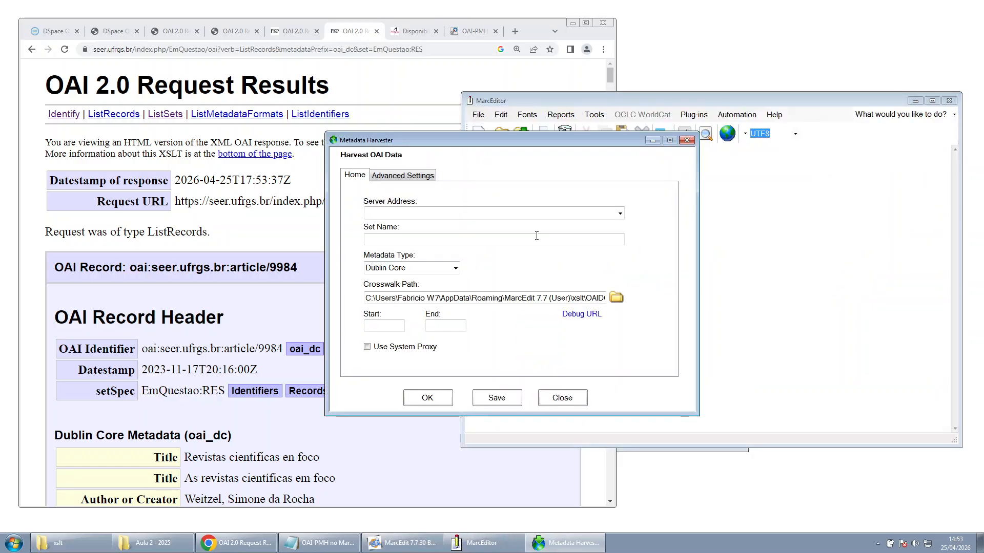
click(529, 215)
key(ctrl+v)
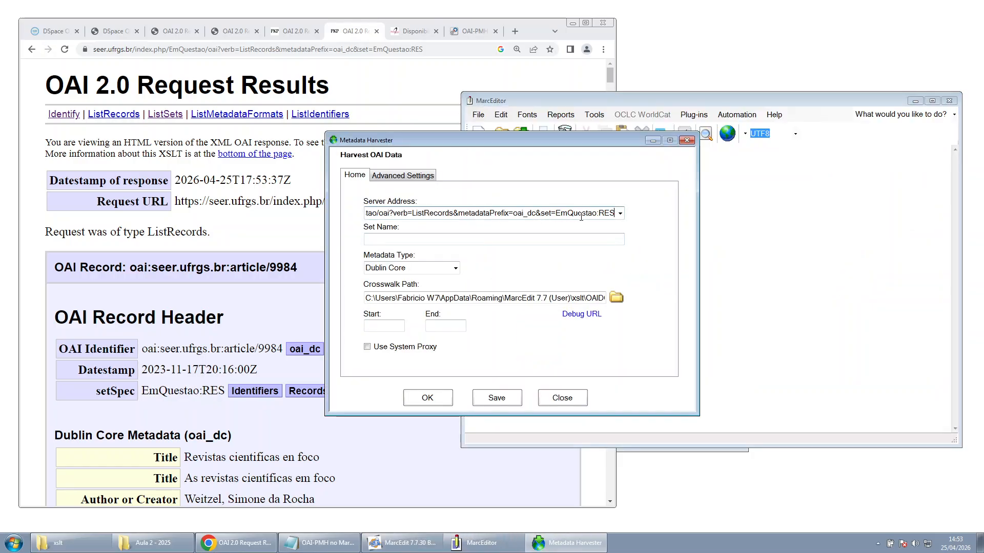
Move EmQuestao:RES out of the server address and enter it as the harvest's set name
drag(557, 213, 617, 212)
key(ctrl+c)
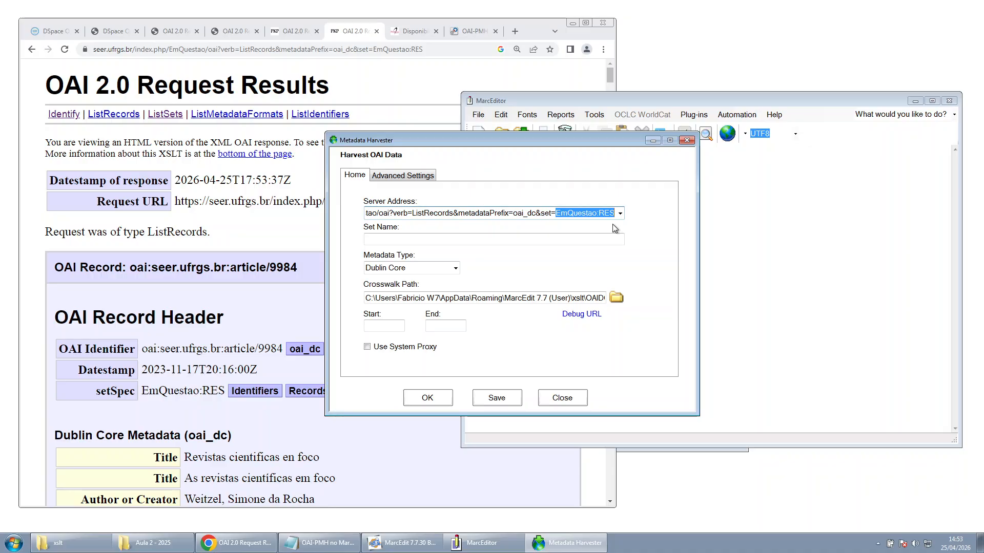
click(587, 239)
key(ctrl+v)
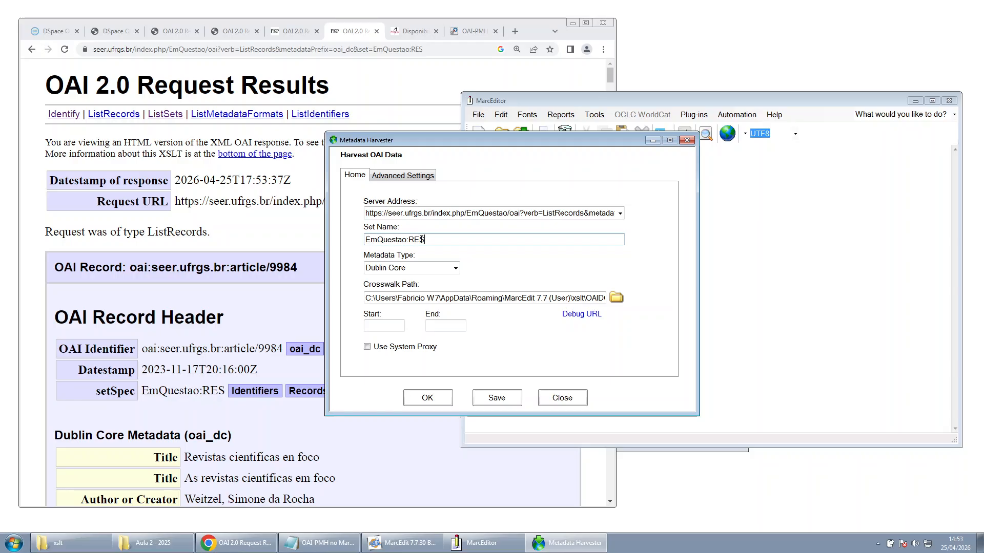
drag(431, 244, 366, 241)
click(440, 242)
double_click(440, 242)
click(468, 217)
key(End)
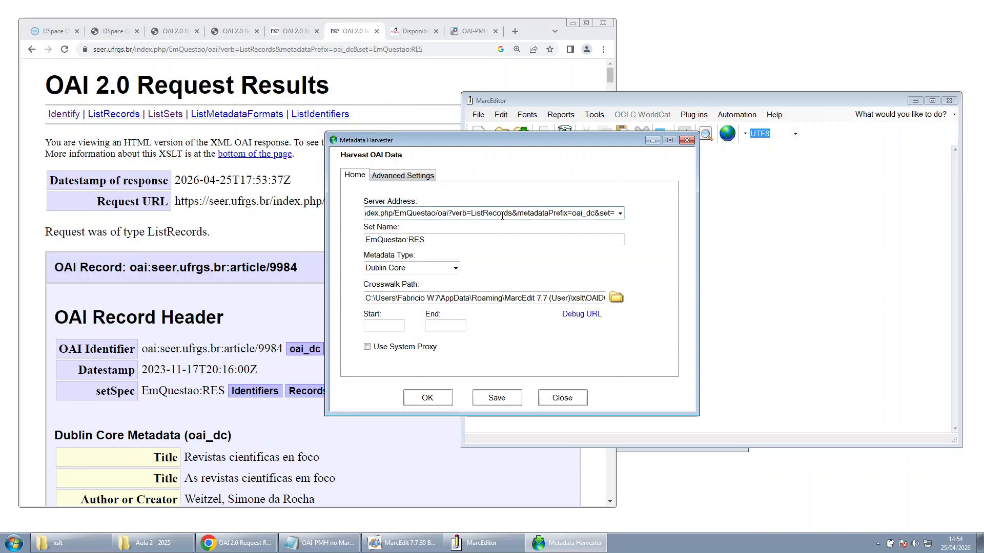
key(BackSpace)
key(BackSpace)
key(BackSpace)
key(BackSpace)
key(BackSpace)
key(BackSpace)
key(BackSpace)
key(BackSpace)
key(BackSpace)
key(BackSpace)
key(BackSpace)
key(BackSpace)
key(BackSpace)
key(BackSpace)
key(BackSpace)
key(BackSpace)
key(BackSpace)
key(BackSpace)
key(BackSpace)
key(BackSpace)
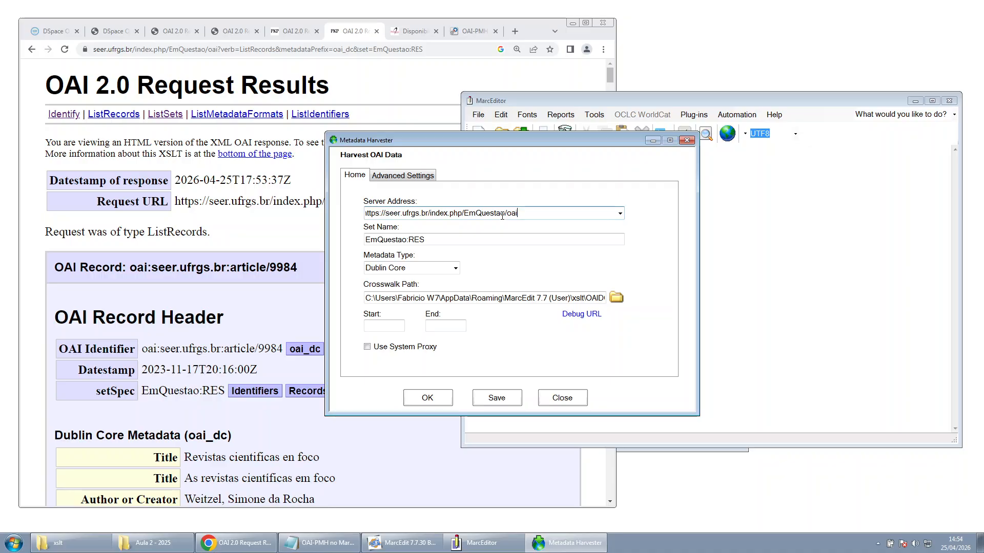
Run the OAI harvest of the EmQuestao:RES set and dismiss the results summary
click(425, 400)
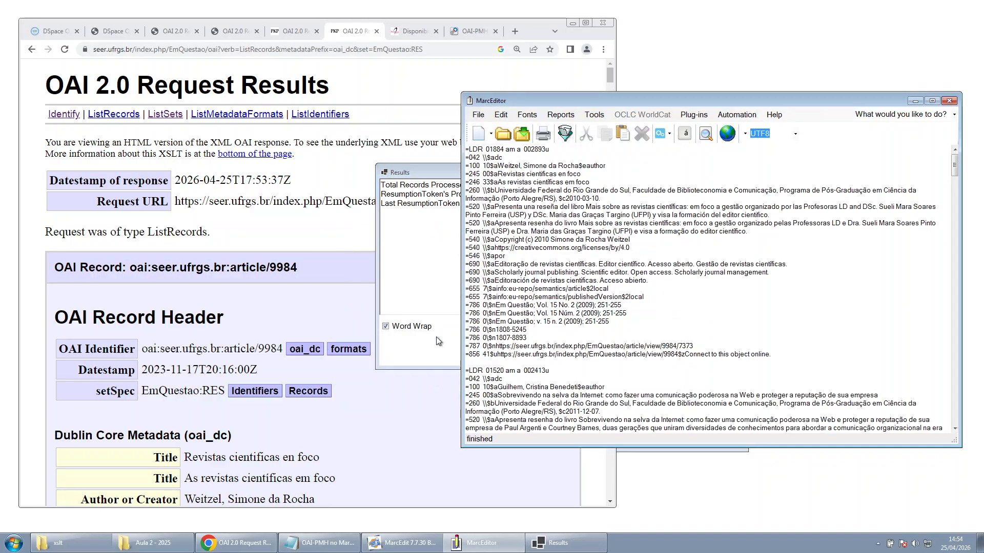
click(428, 287)
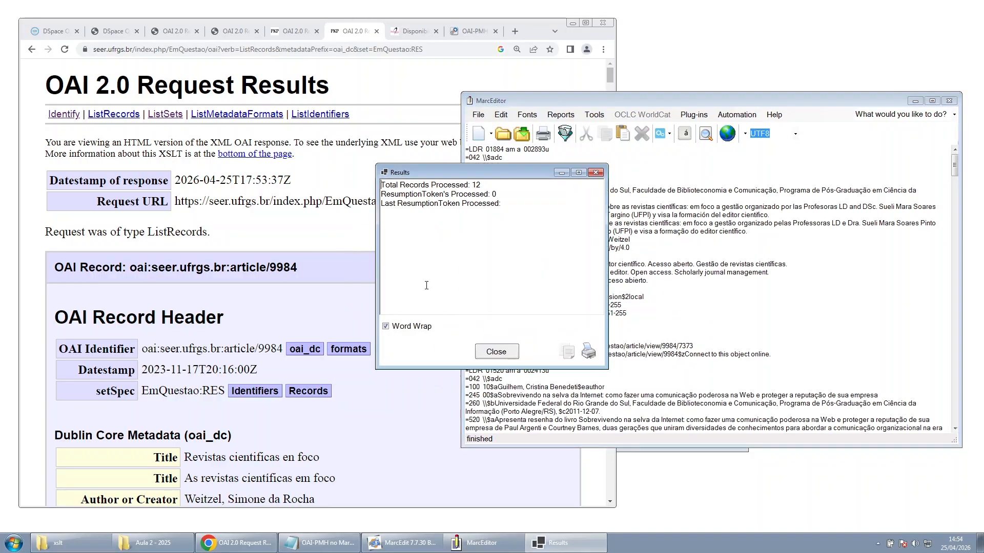
click(597, 174)
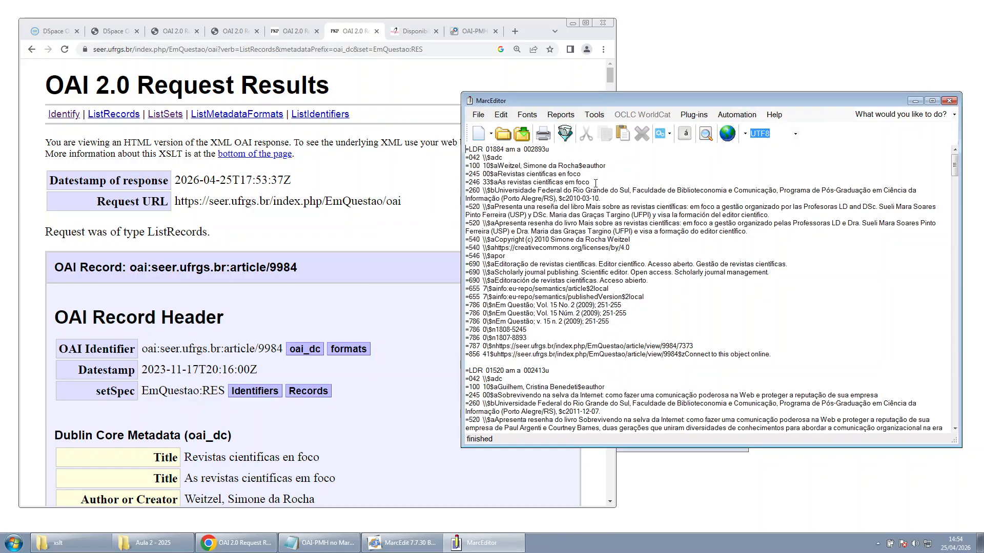
Enlarge the text of the harvested Resenha records and read through the first MARC record
ctrl+scroll(598, 385, up, 4)
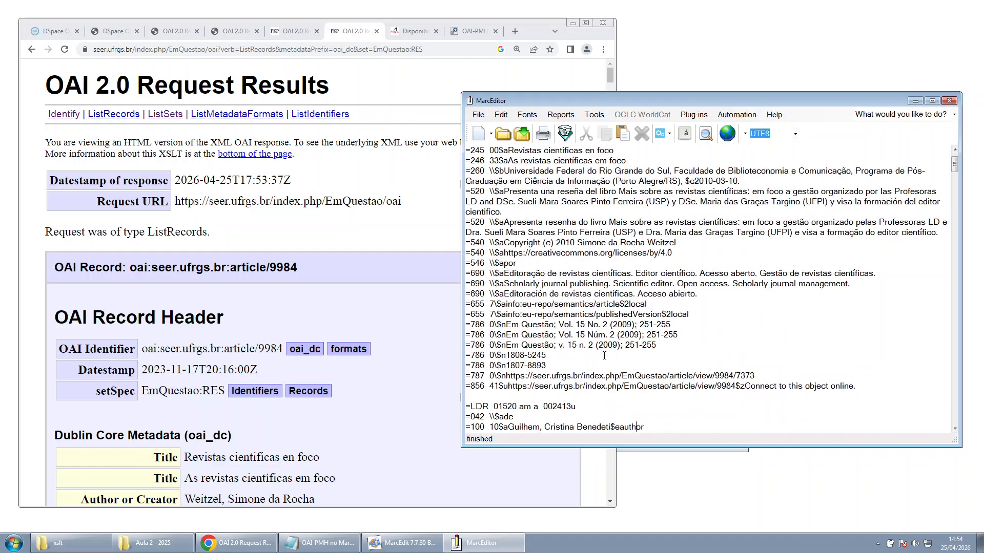
scroll(604, 355, up, 3)
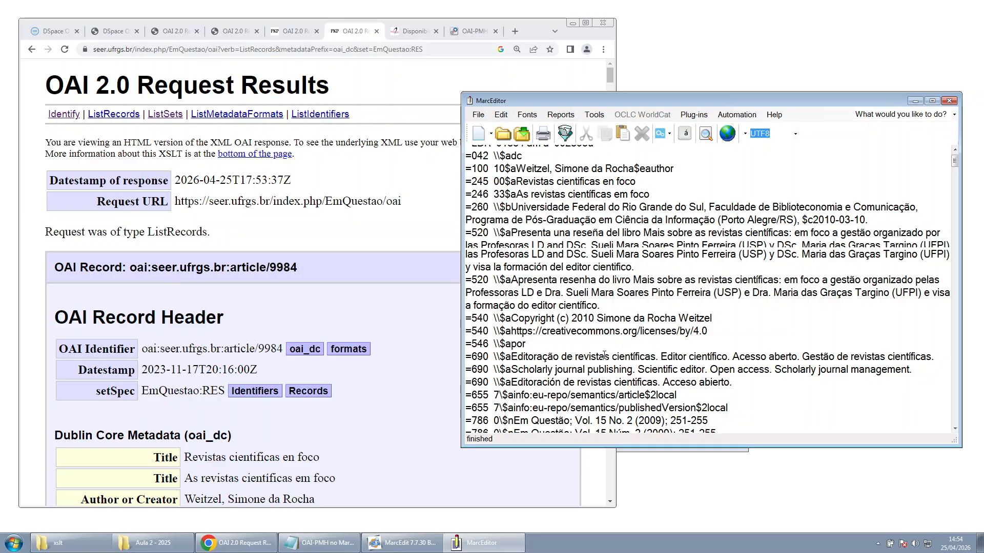
scroll(597, 355, down, 4)
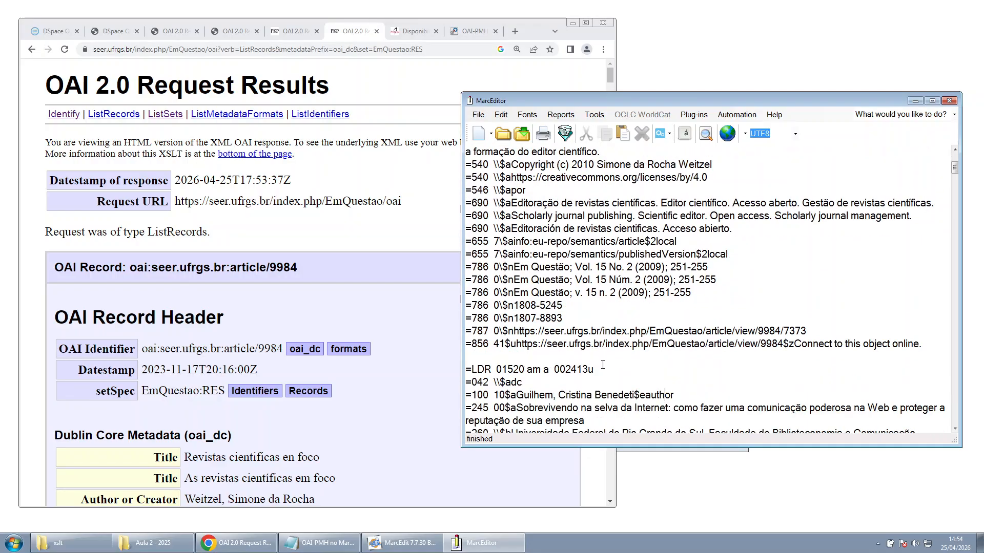
scroll(595, 363, up, 4)
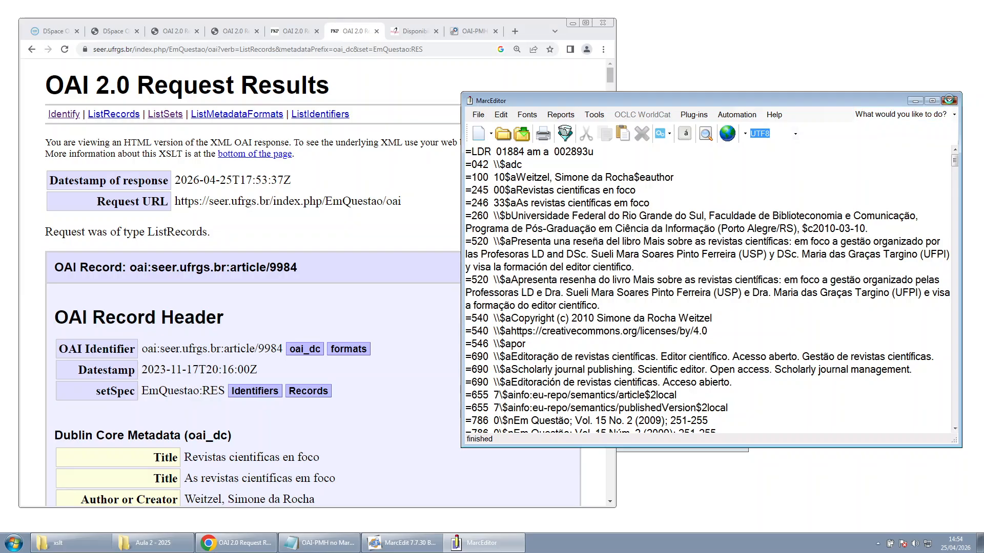
Close the harvested Resenha records and open an empty form for a new OAI harvest
click(949, 100)
click(522, 305)
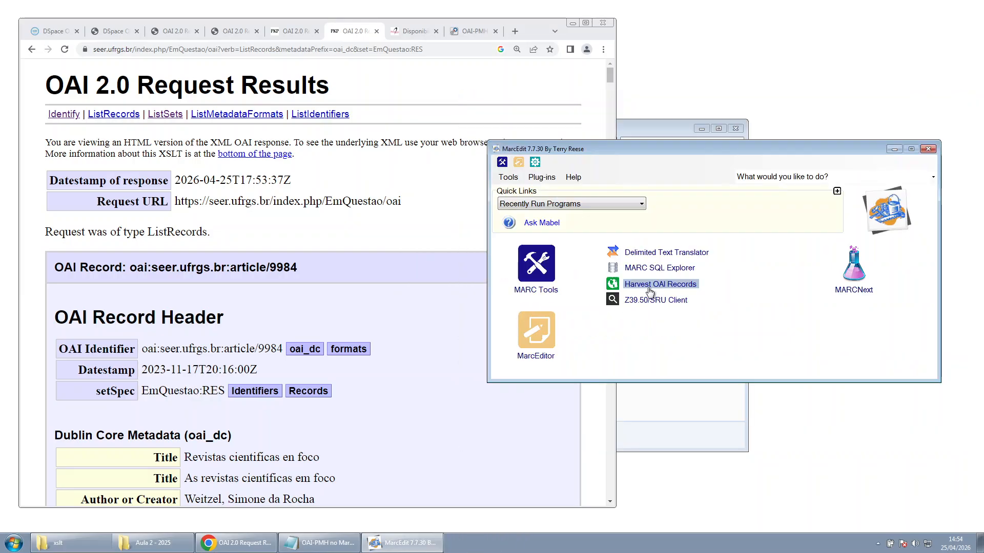
click(644, 289)
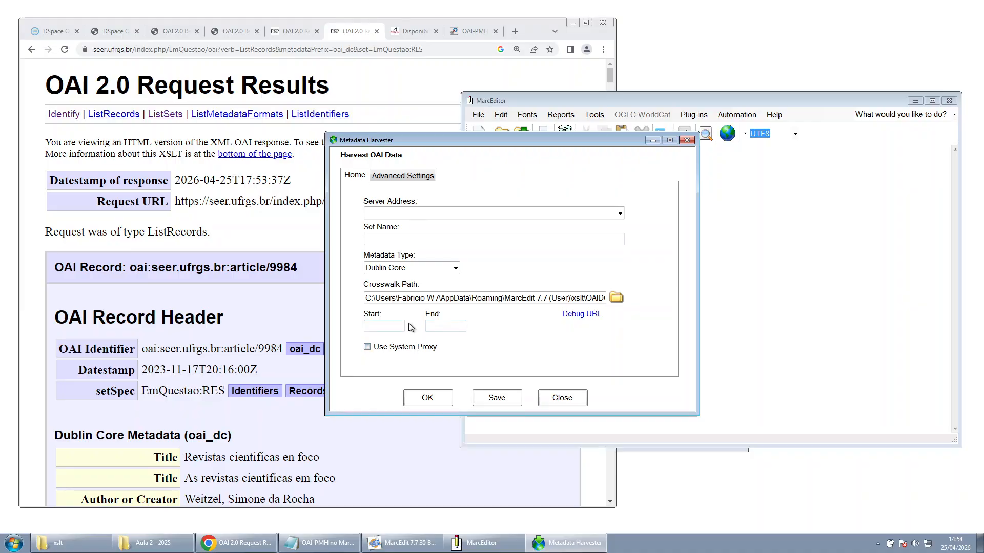
Switch to the browser, show the SciELO Livros page on Disponibilidade e interoperabilidade and accept its cookie notice
click(269, 223)
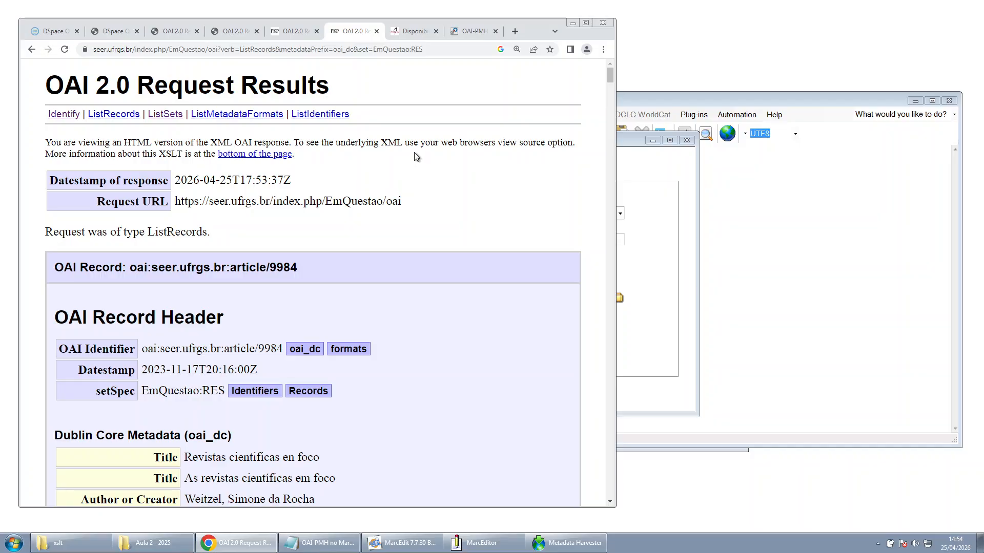
click(410, 32)
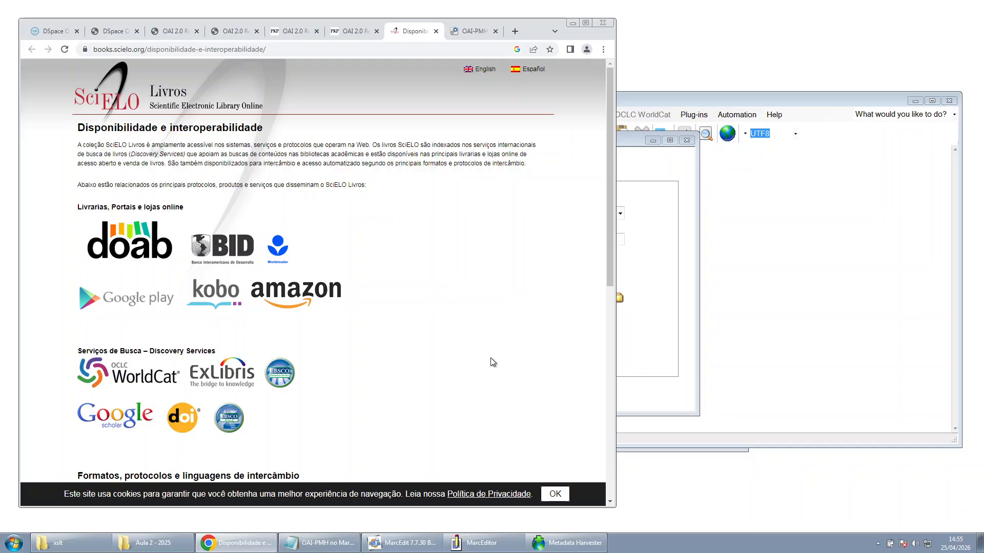
click(555, 495)
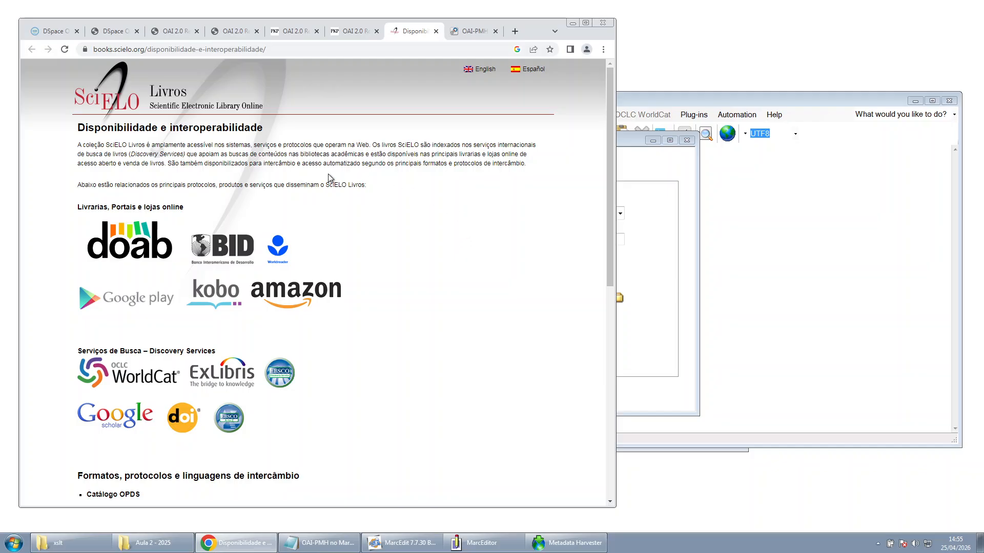
Examine the SciELO Livros introduction on exchange protocols and the formats and protocols described further down the page
drag(526, 162, 438, 163)
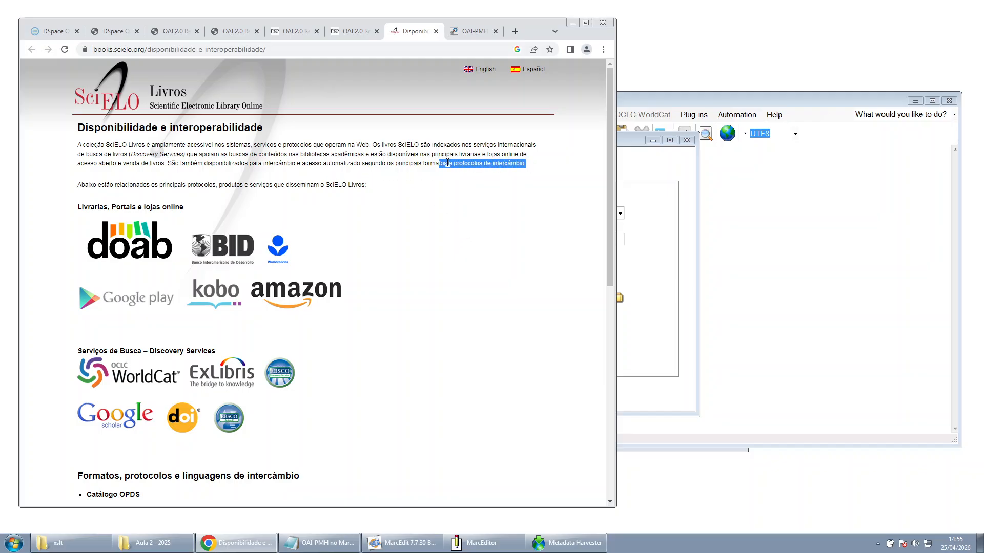
click(477, 192)
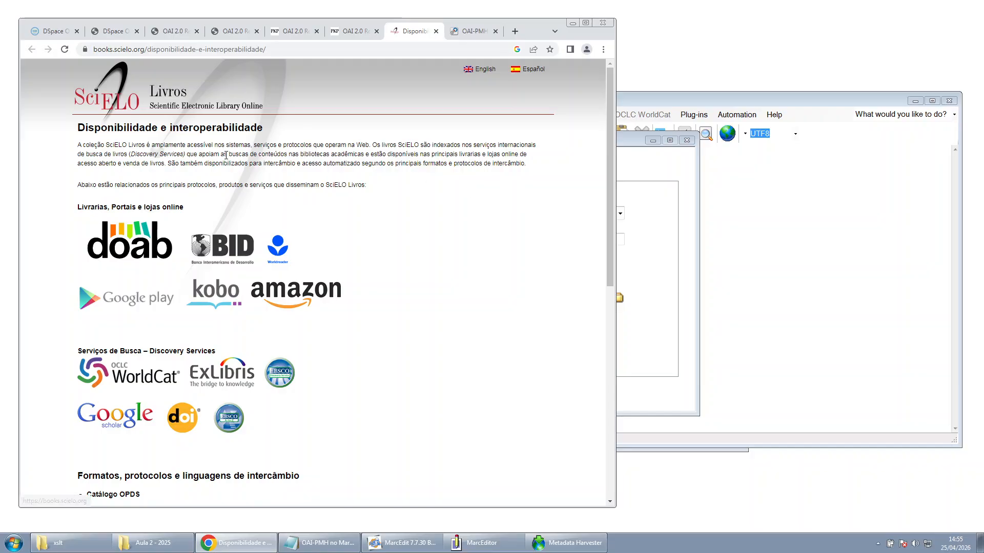
scroll(153, 156, down, 1)
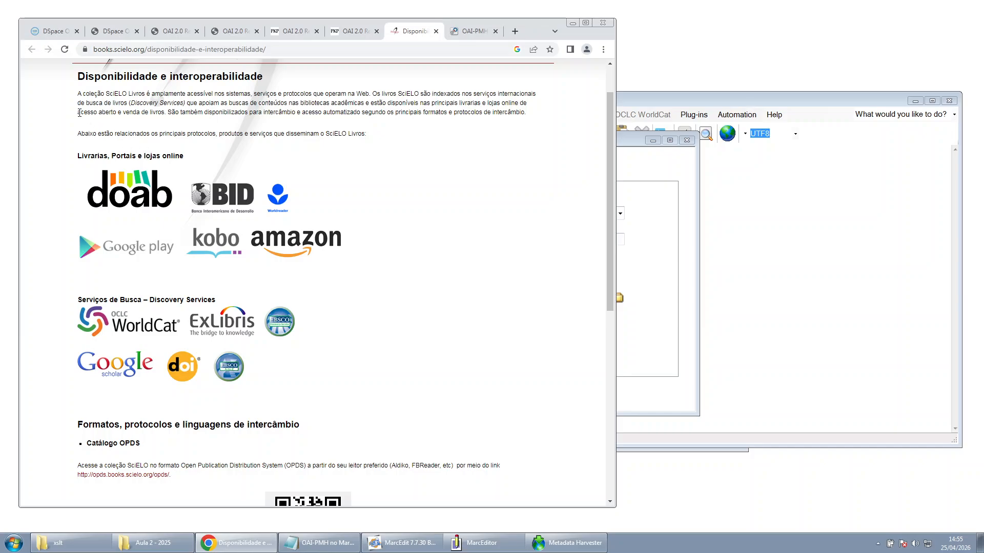
scroll(266, 274, down, 4)
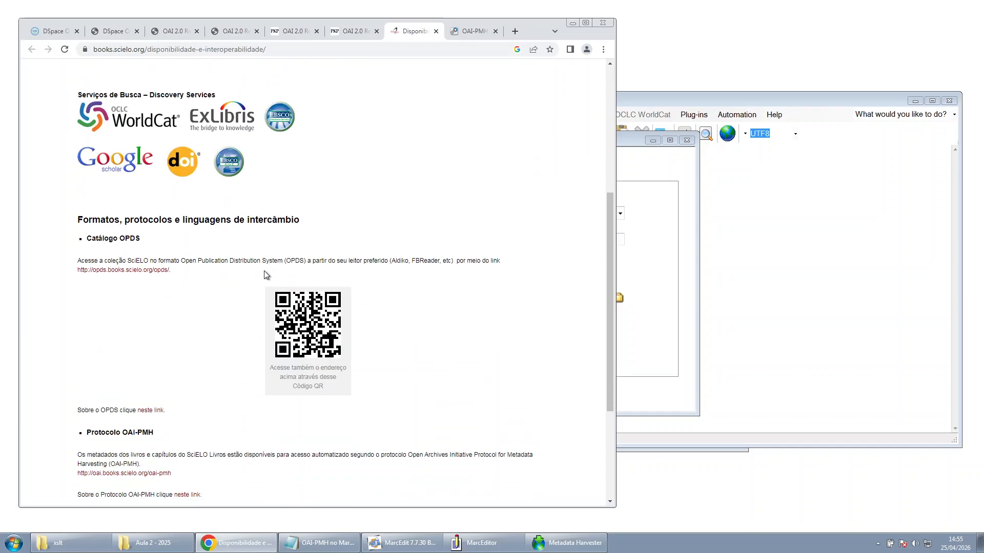
scroll(229, 357, up, 6)
scroll(226, 355, down, 7)
scroll(229, 357, down, 3)
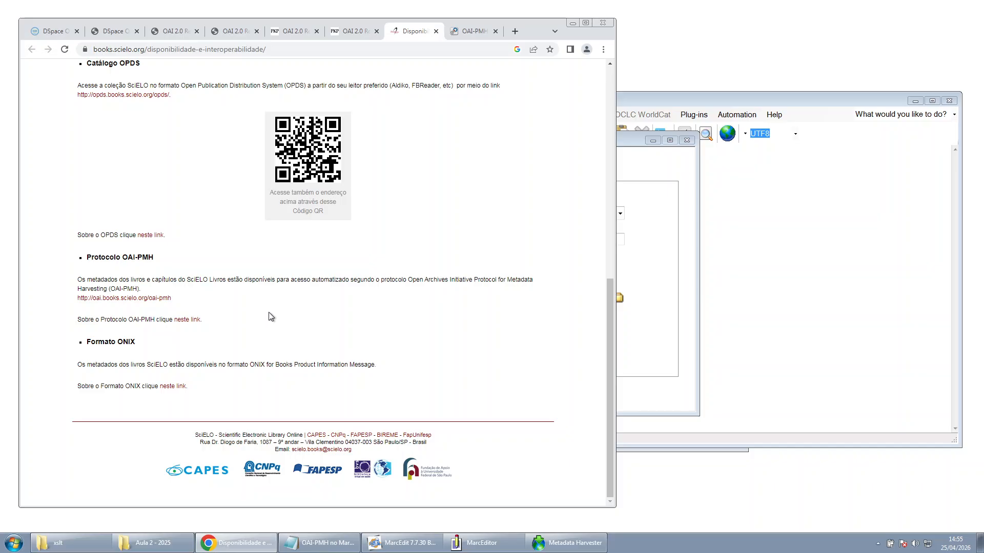
Enlarge the SciELO Livros page to 175% and open the Protocolo OAI-PMH section's server link in a separate tab
triple_click(251, 303)
key(ctrl+plus)
key(ctrl+plus)
key(ctrl+plus)
key(ctrl+plus)
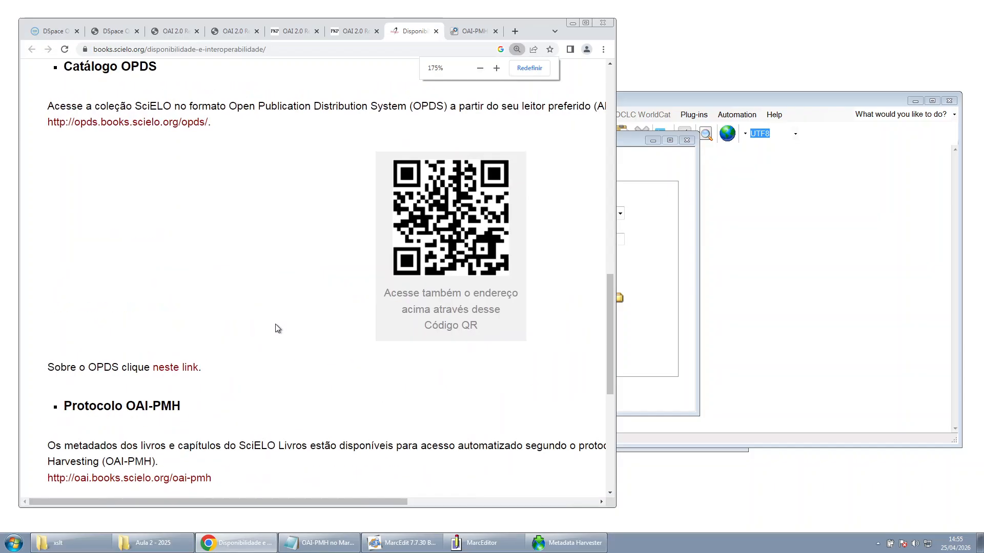
scroll(357, 339, down, 2)
click(378, 281)
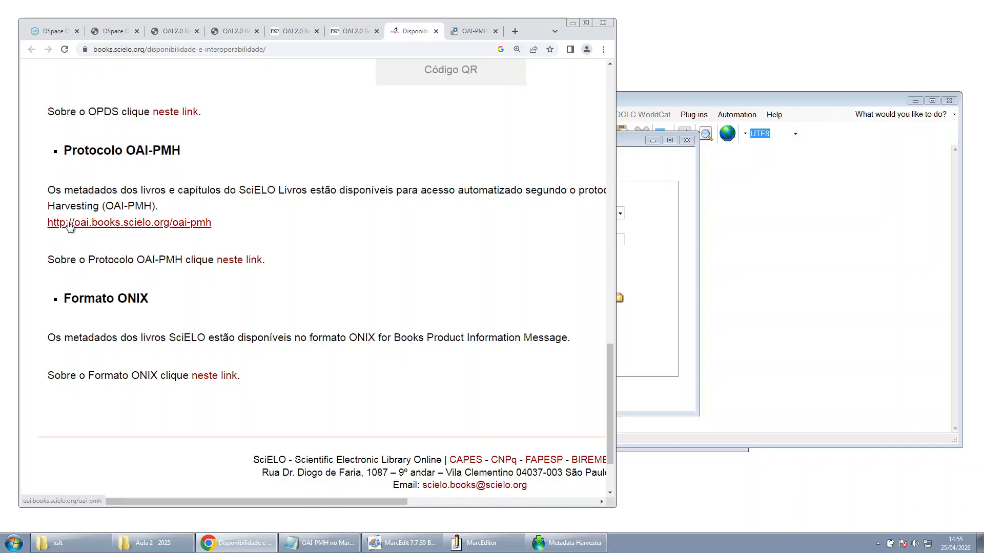
middle_click(113, 226)
click(418, 32)
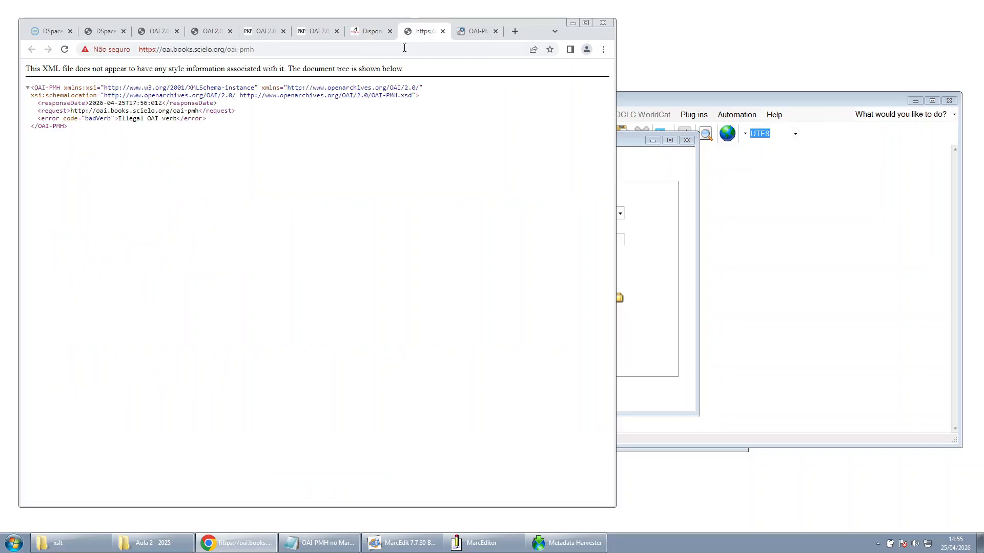
Enlarge the SciELO OAI-PMH server's XML response to 175% and select the page's full web address
key(ctrl+plus)
key(ctrl+plus)
key(ctrl+plus)
key(ctrl+plus)
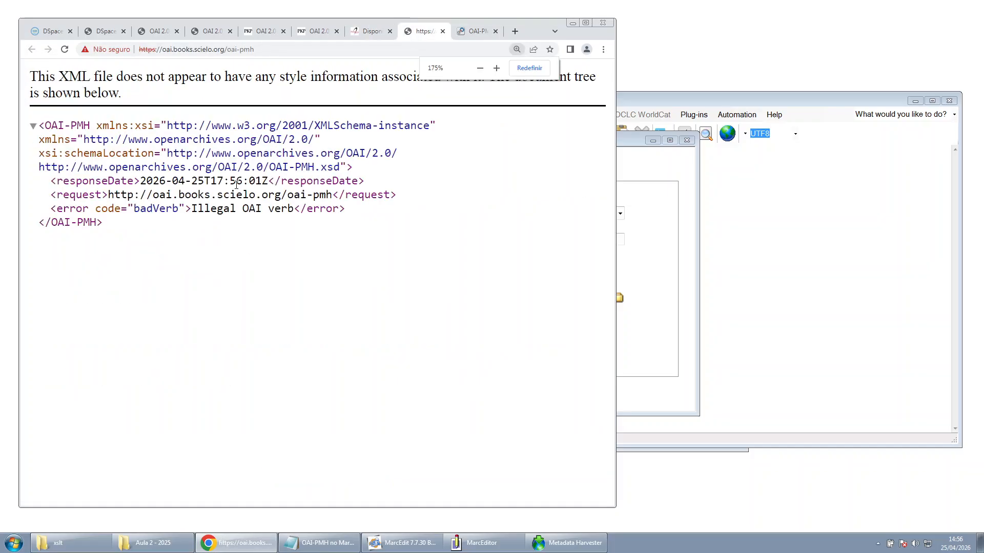
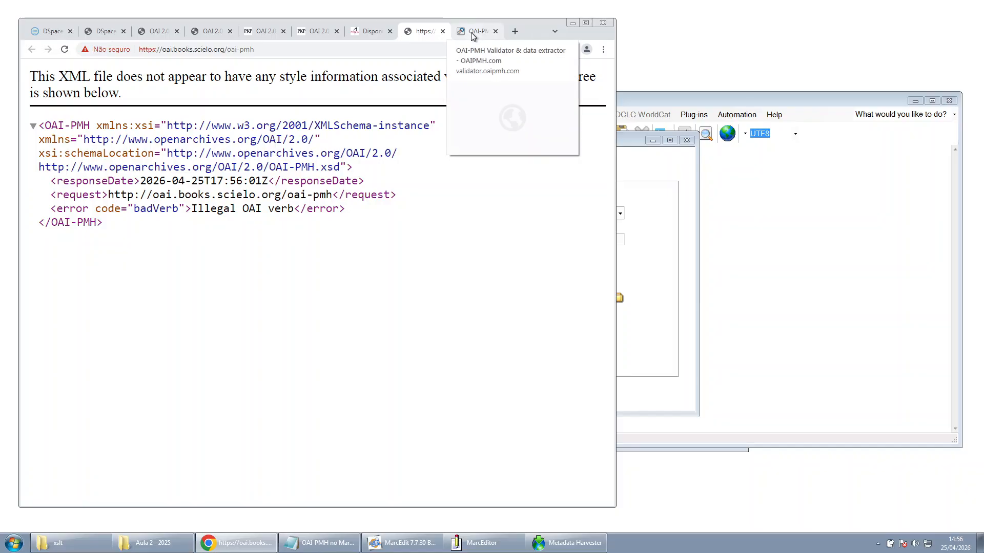
click(286, 51)
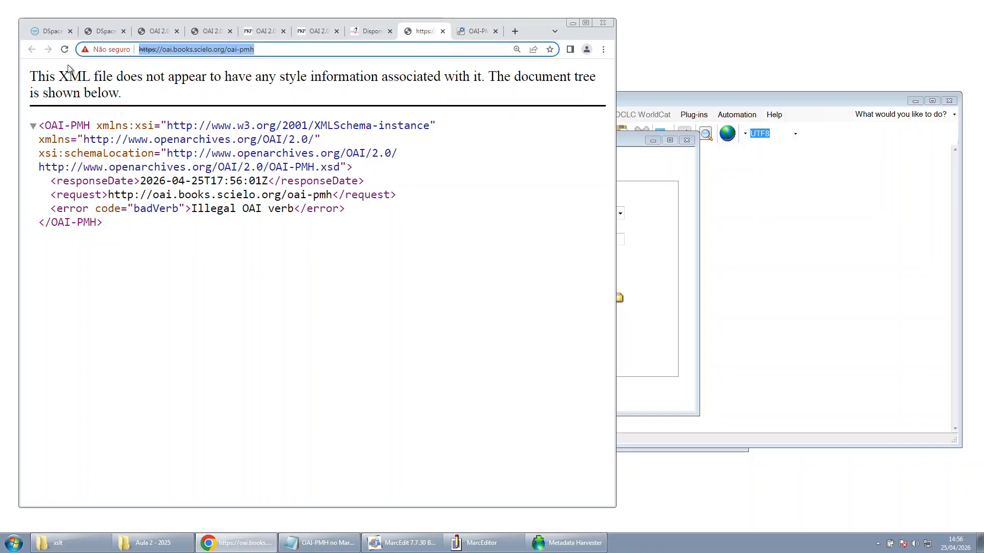
Compare the SciELO response with the OAI record pages of the UFRN repository and the UFPB and Unicamp book portals
click(105, 30)
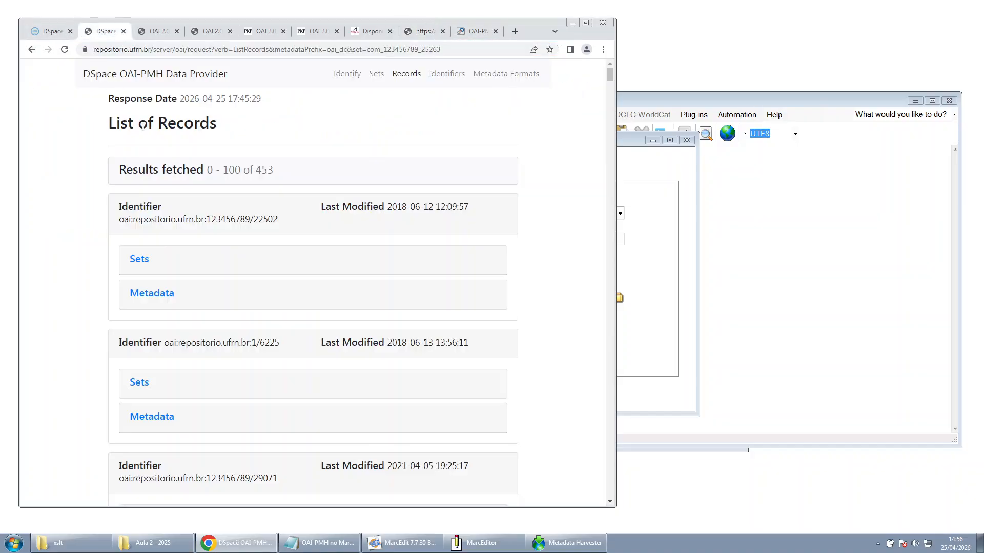
click(156, 31)
click(210, 32)
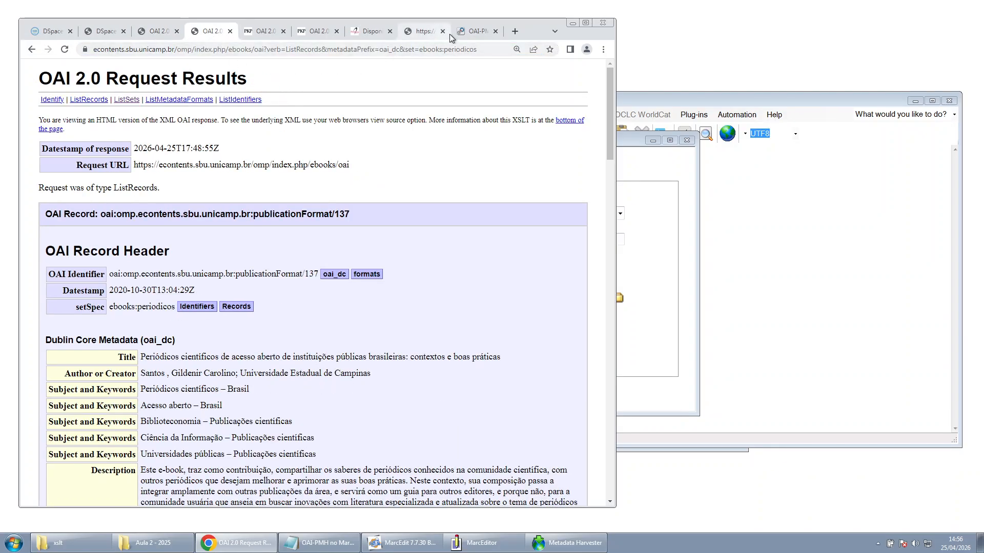
click(472, 33)
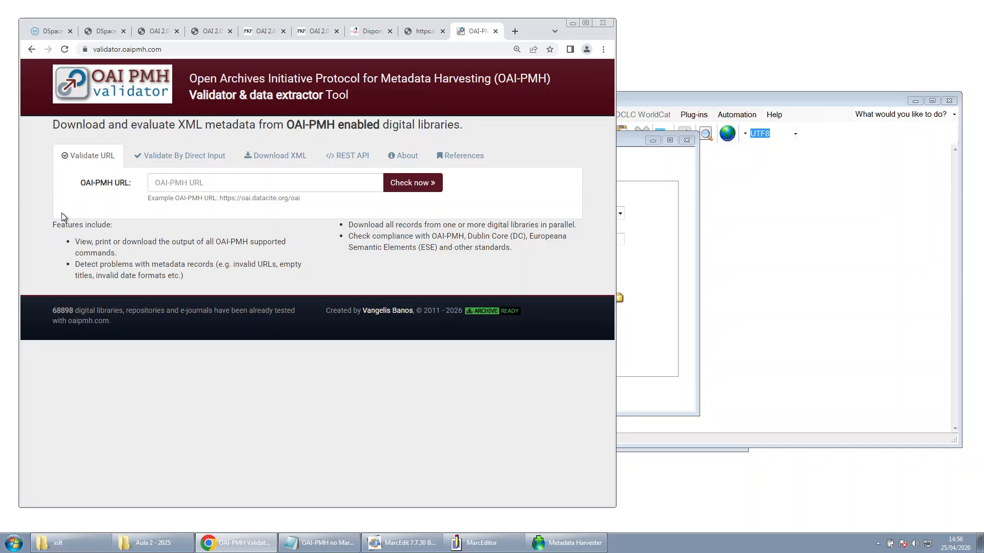
click(420, 32)
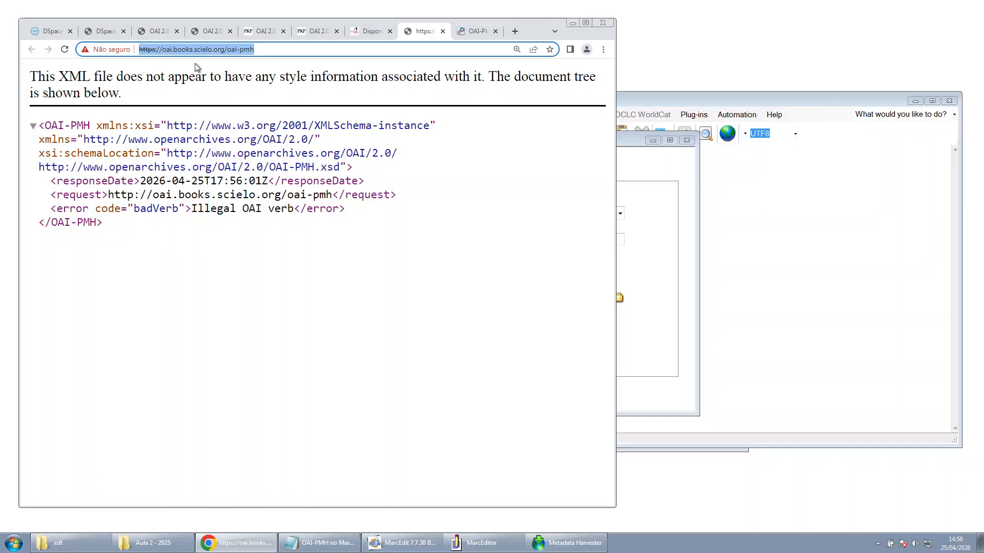
click(471, 32)
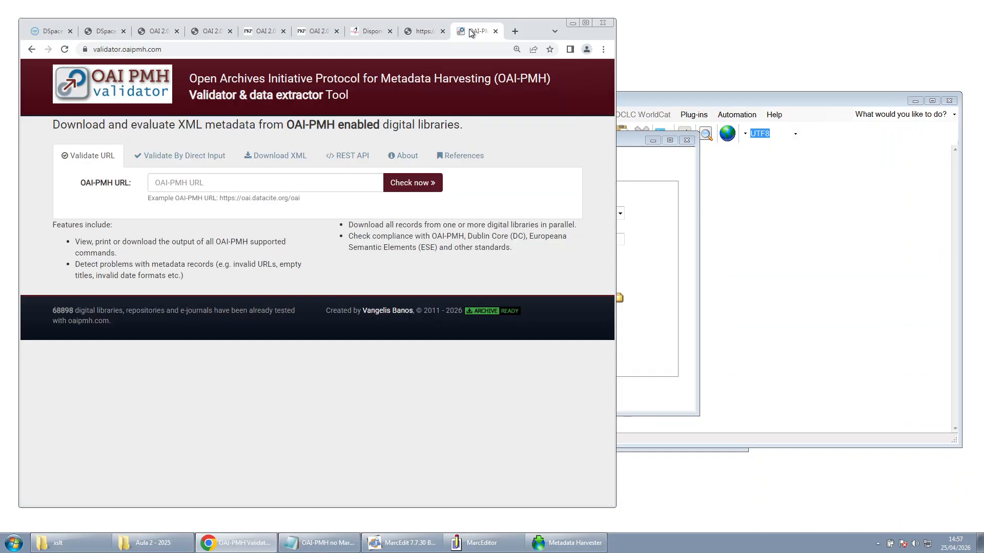
click(219, 182)
key(Down)
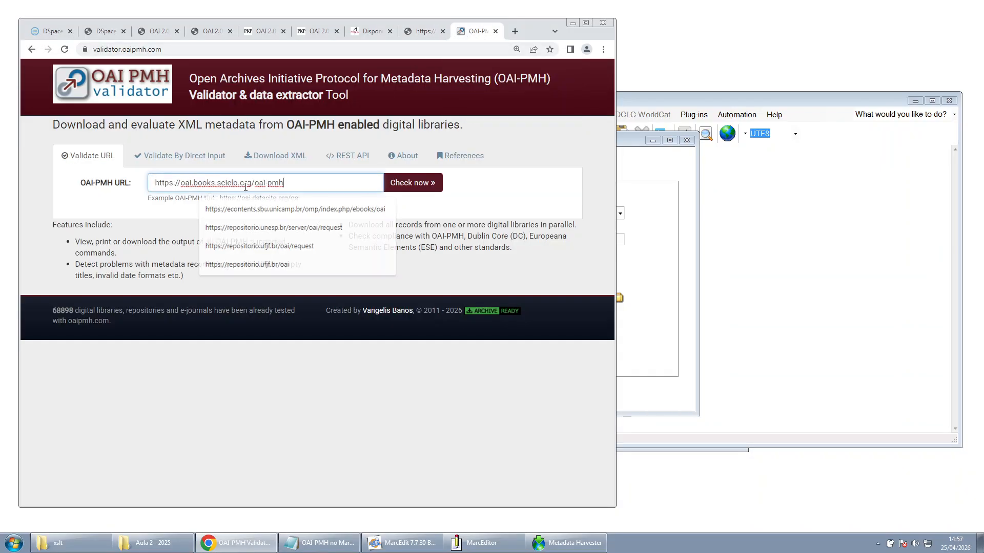
key(Return)
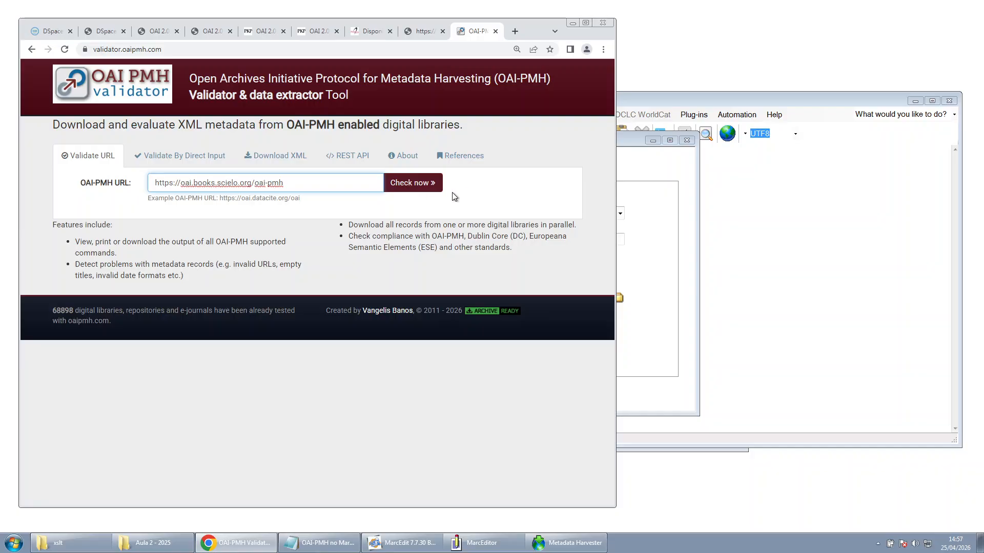
click(425, 184)
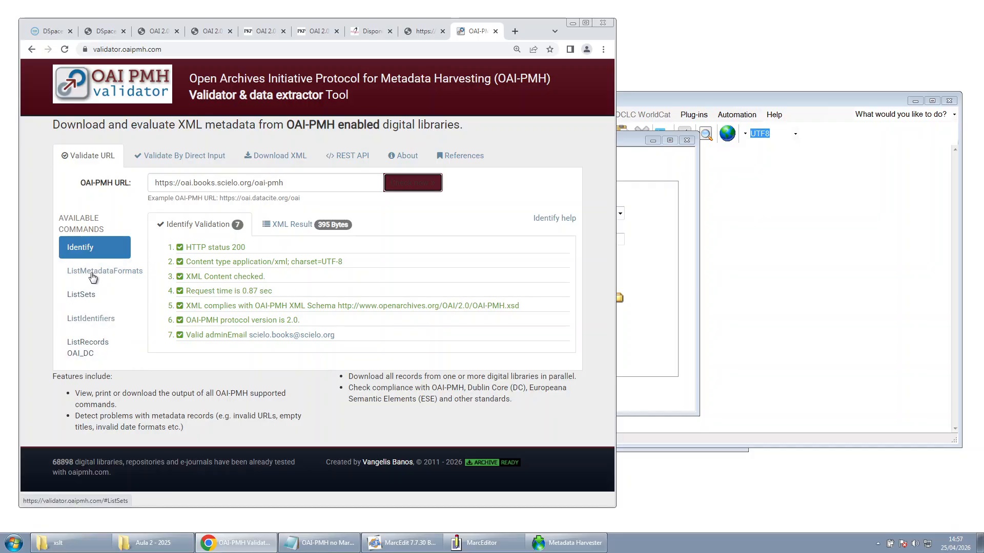
Look at the UFPB page's OAI command links and run ListMetadataFormats and ListSets for SciELO Livros in the validator
click(155, 32)
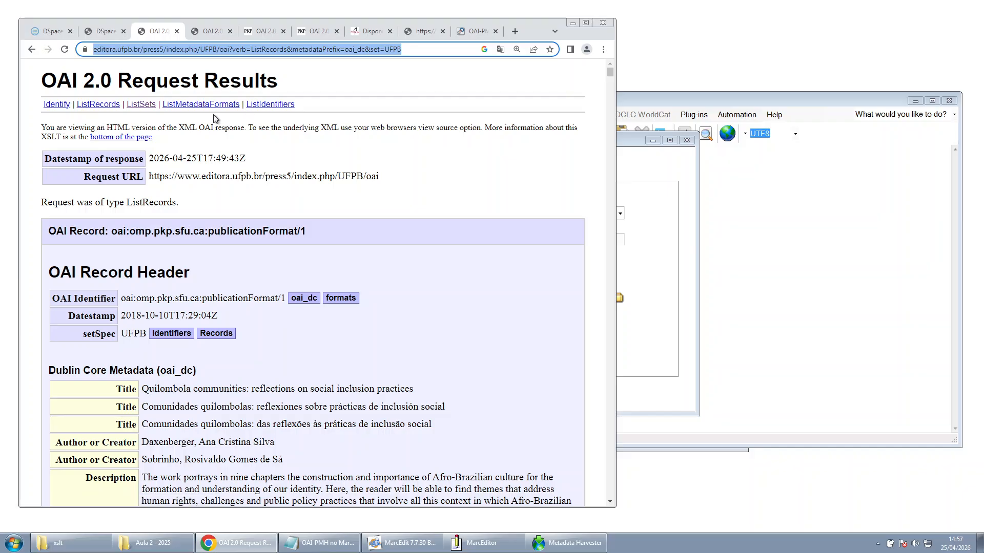
click(472, 31)
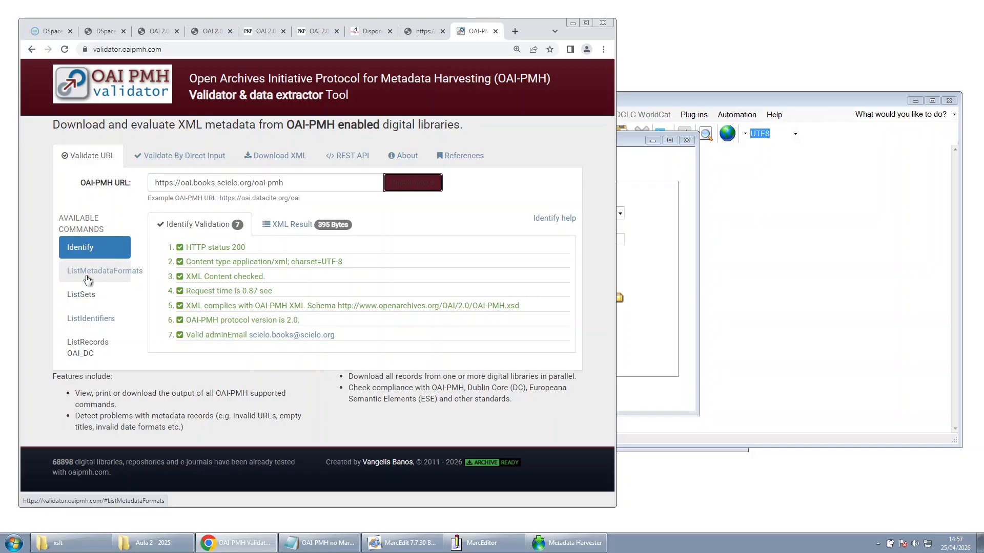
click(88, 275)
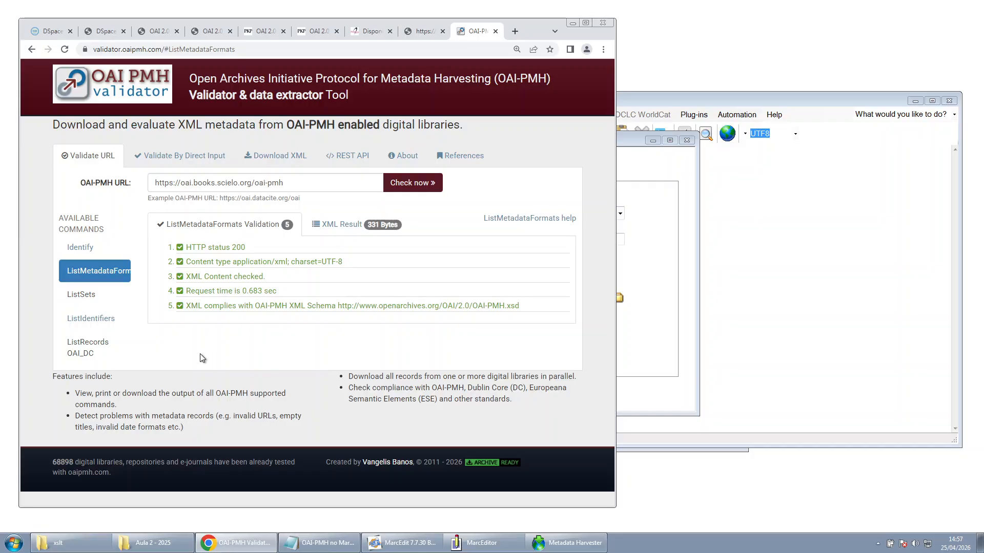
click(85, 299)
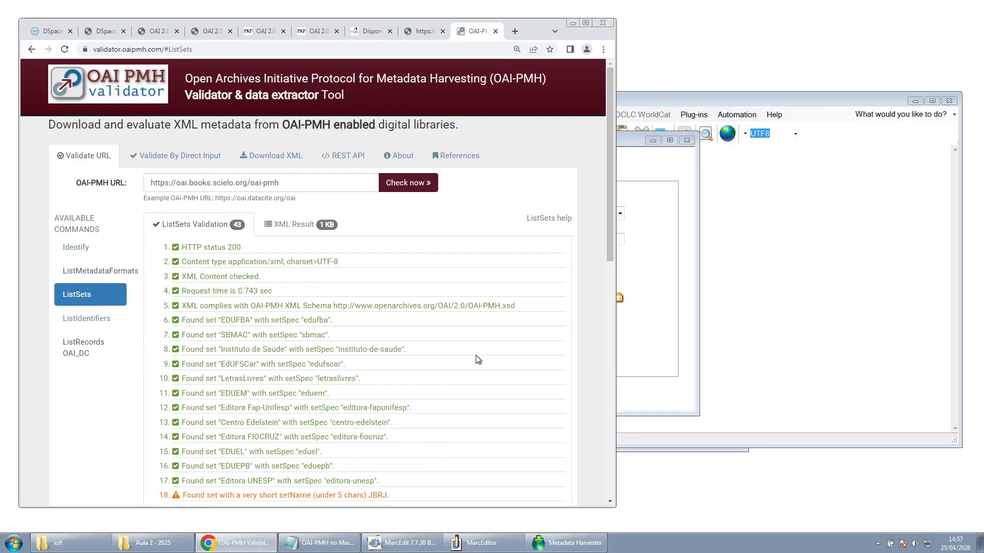
Examine the ListSets validation results for SciELO Livros, reading the publishers' set names and setSpec values
scroll(480, 381, down, 2)
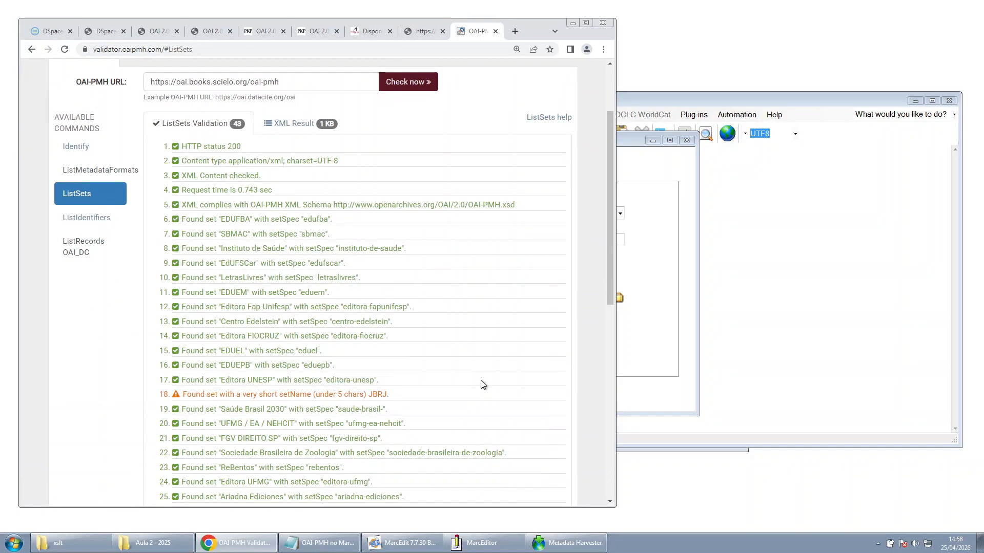
scroll(232, 312, down, 1)
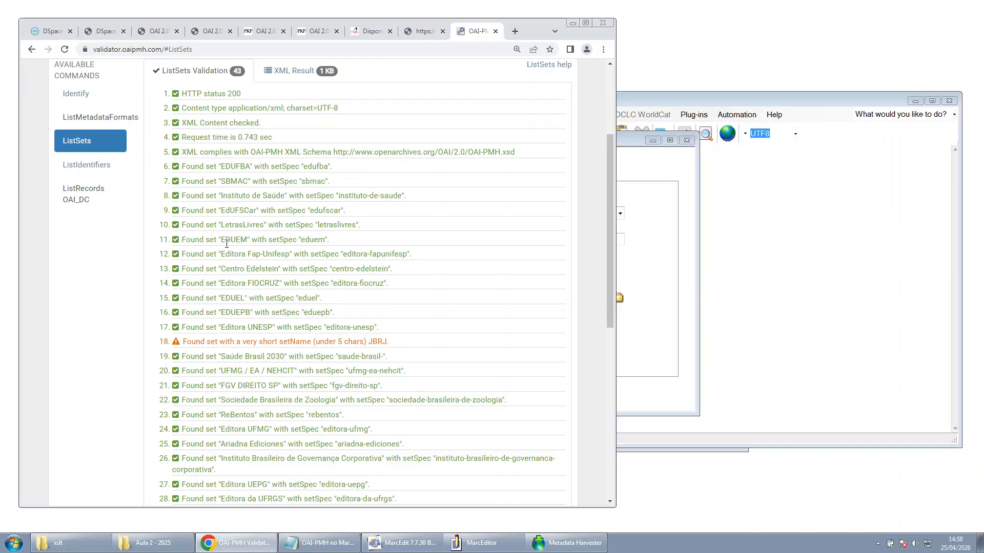
scroll(227, 209, down, 2)
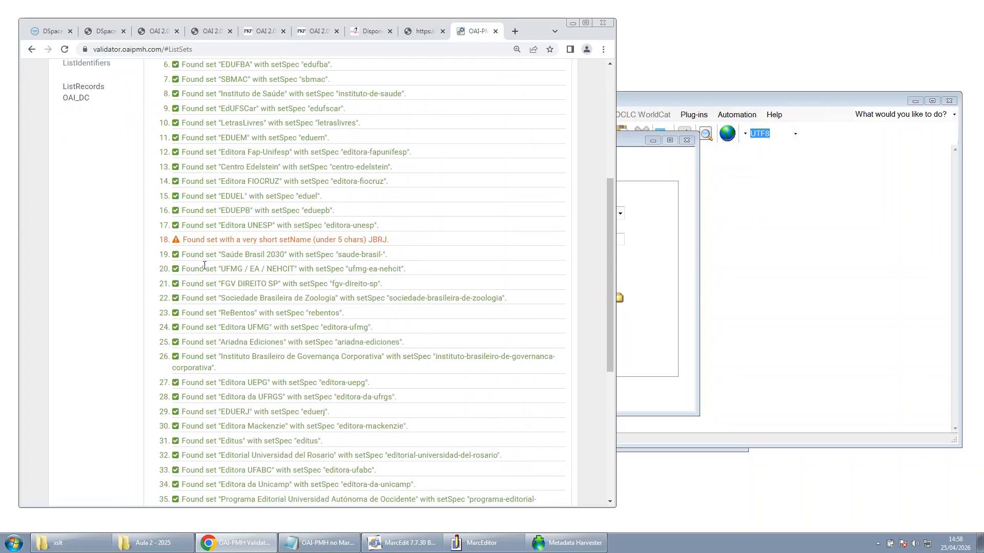
scroll(204, 321, down, 2)
scroll(221, 351, down, 1)
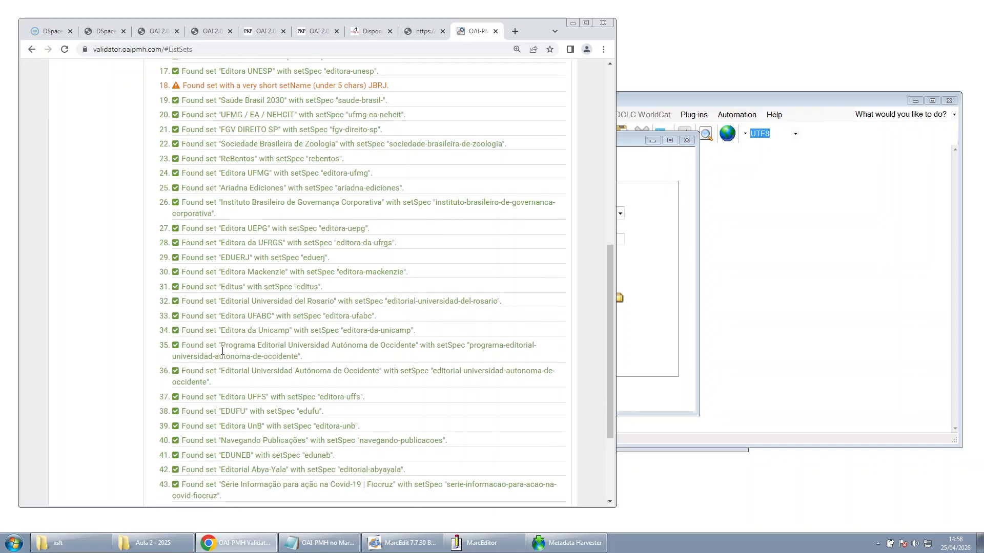
scroll(222, 351, up, 1)
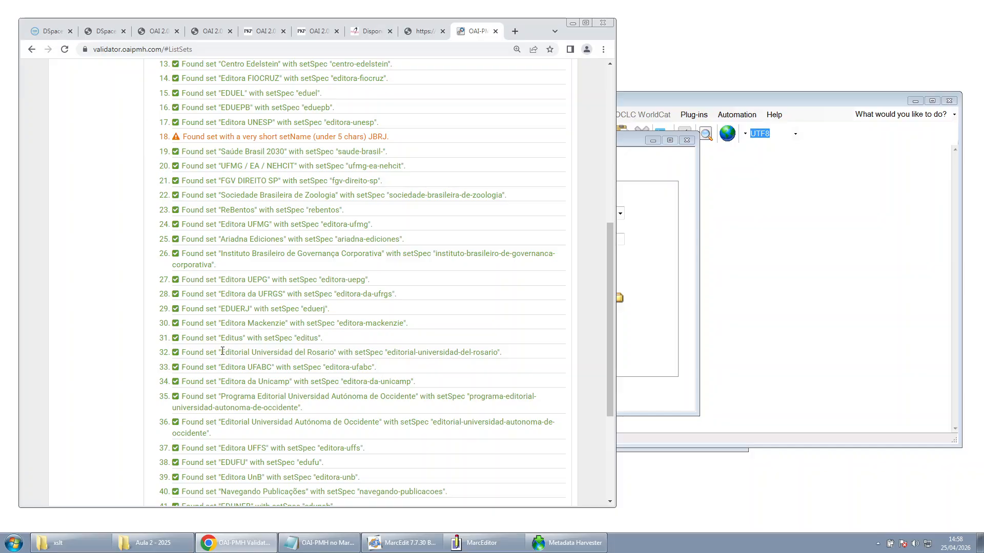
scroll(222, 351, down, 2)
scroll(223, 351, down, 1)
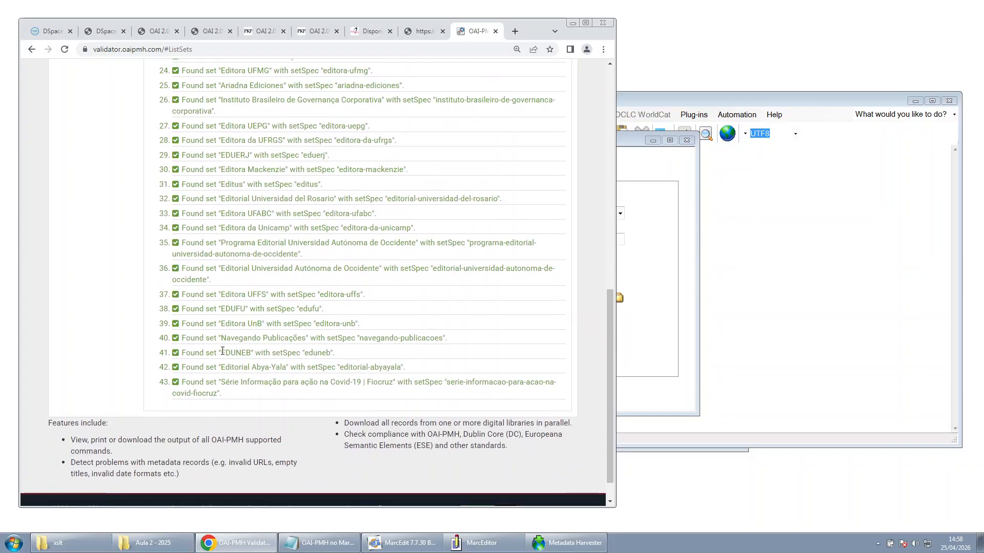
scroll(222, 351, up, 9)
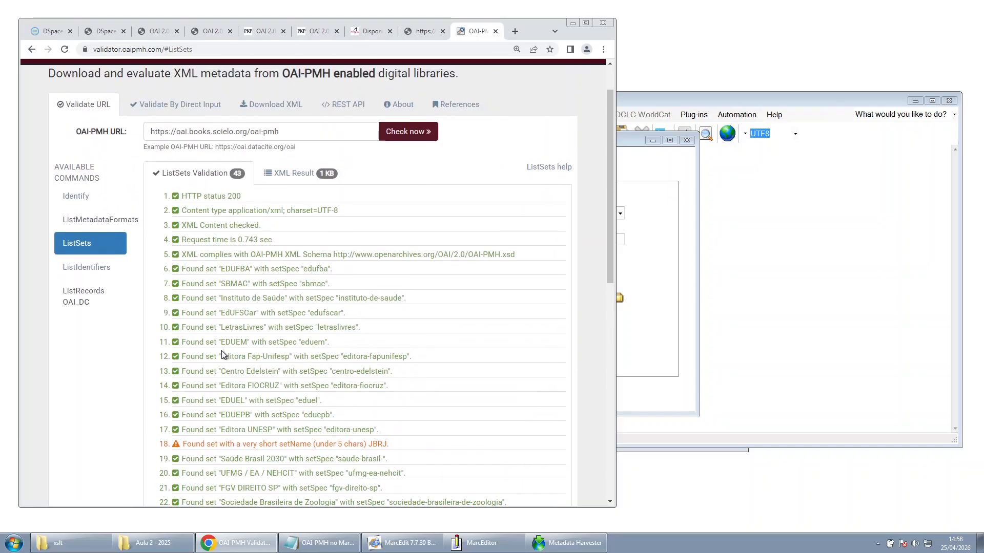
scroll(222, 355, down, 2)
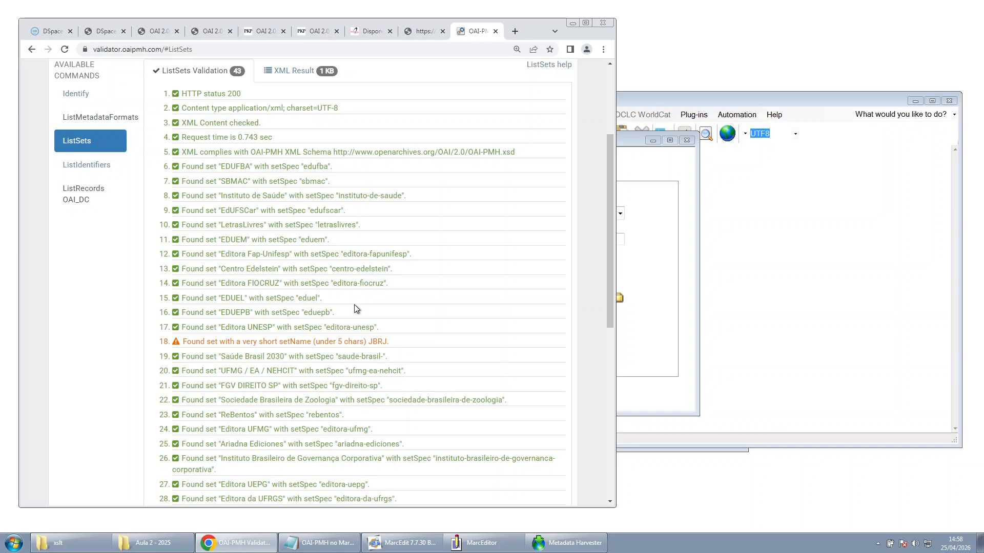
scroll(355, 305, down, 2)
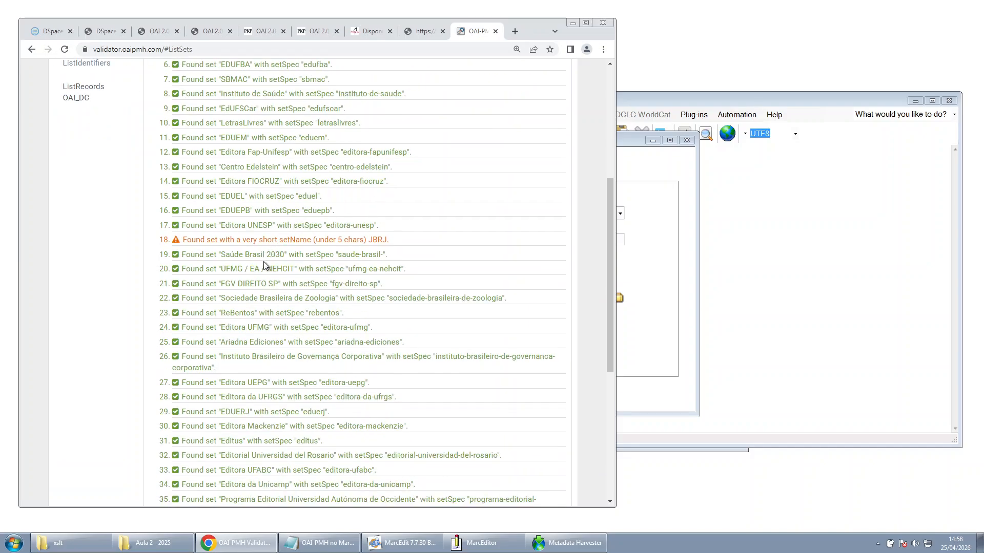
scroll(342, 205, up, 2)
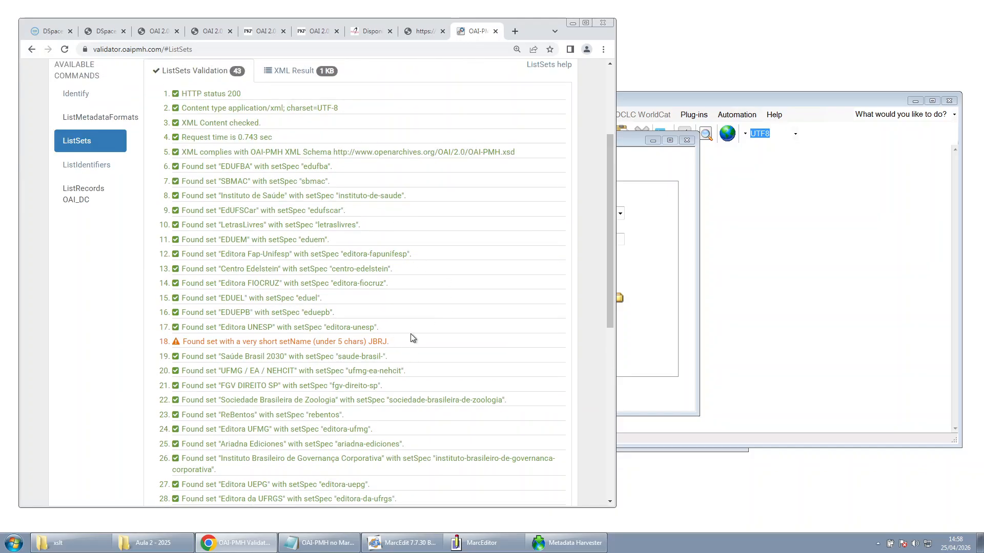
Copy the setSpec "eduem" from the EDUEM entry and enter it as the Set Name in MarcEdit's Metadata Harvester
double_click(314, 239)
key(ctrl+c)
scroll(317, 297, up, 2)
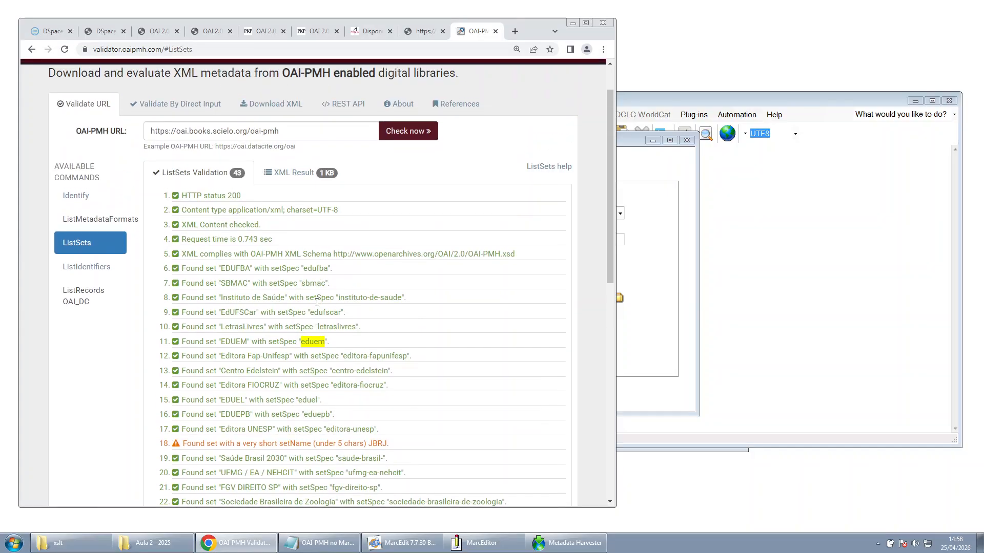
right_click(313, 343)
click(332, 354)
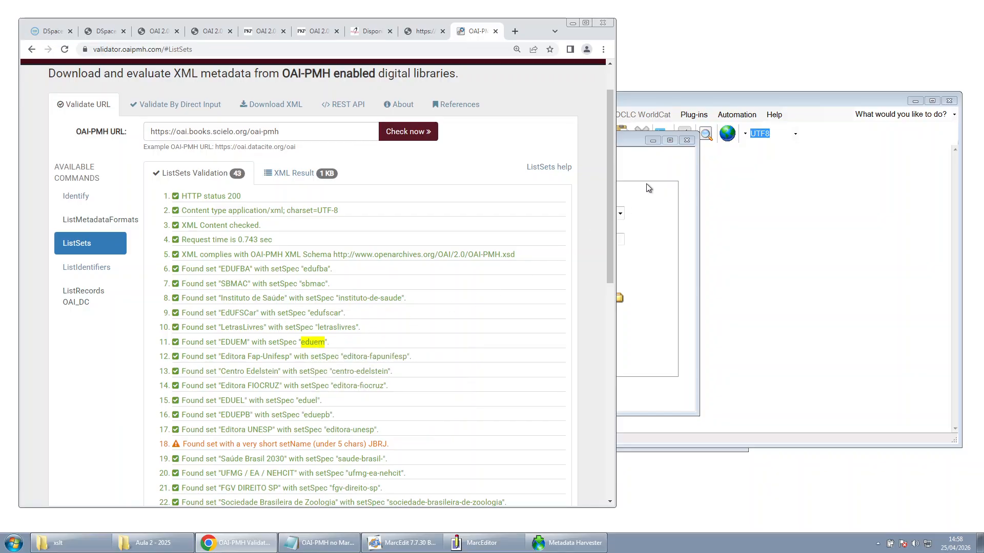
click(619, 146)
drag(620, 146, 821, 156)
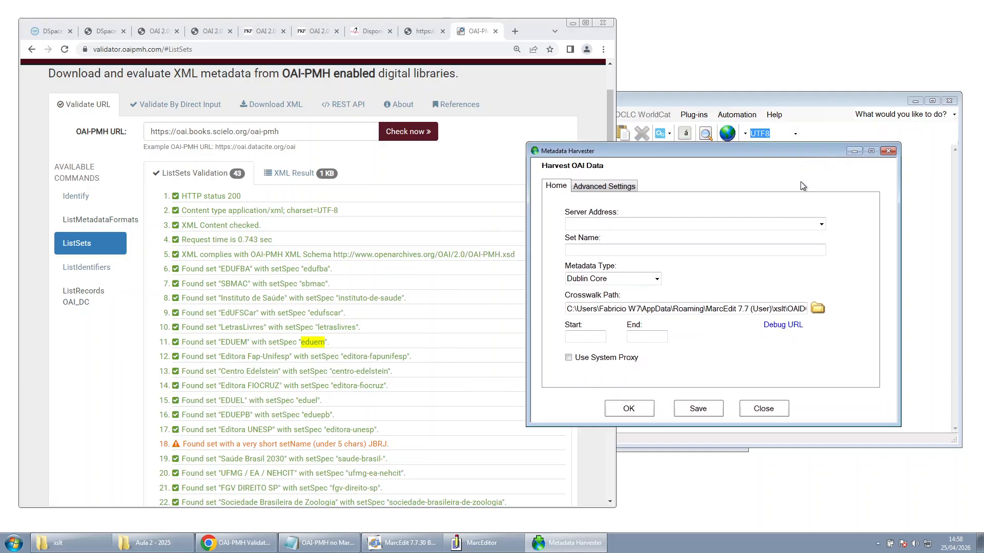
click(607, 253)
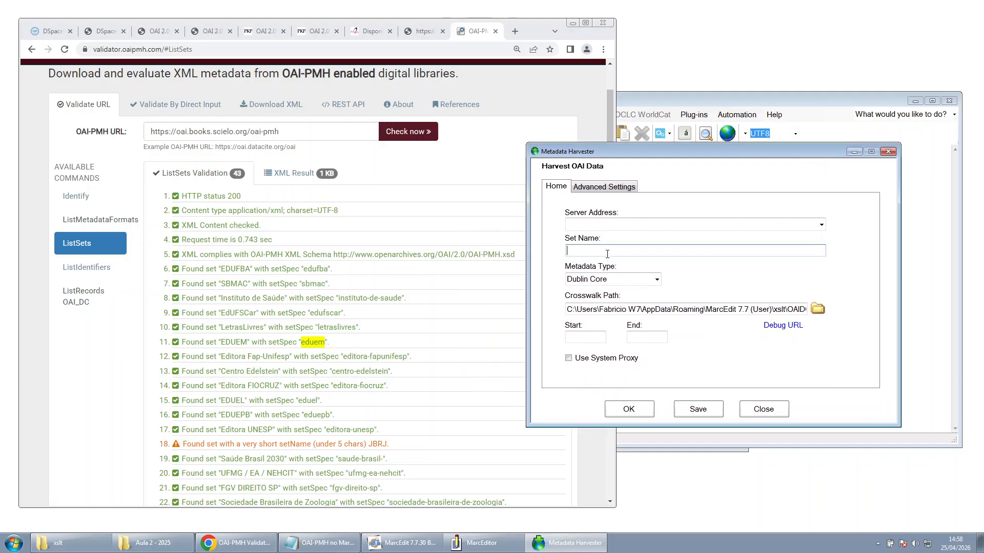
key(ctrl+v)
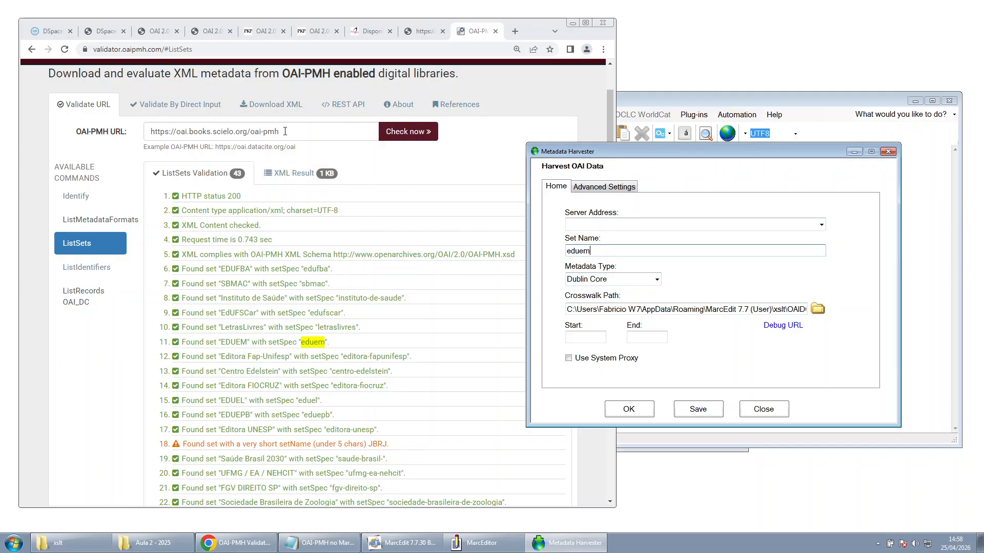
drag(286, 130, 146, 129)
key(ctrl+c)
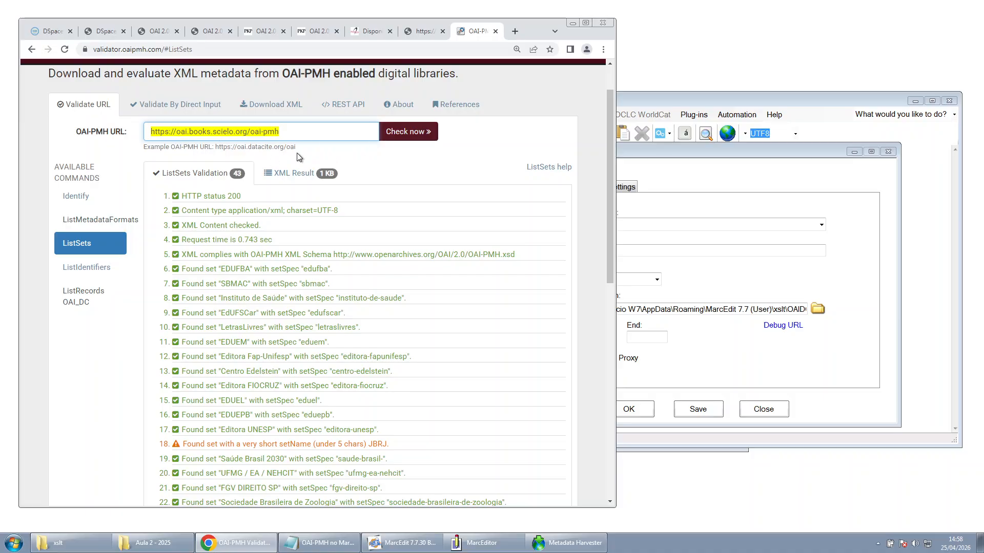
click(688, 224)
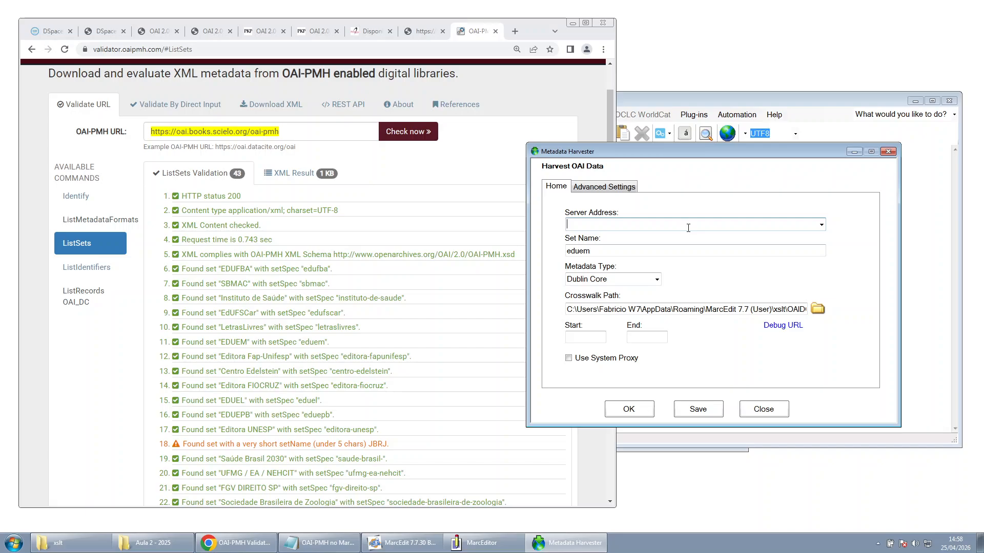
key(ctrl+v)
click(635, 414)
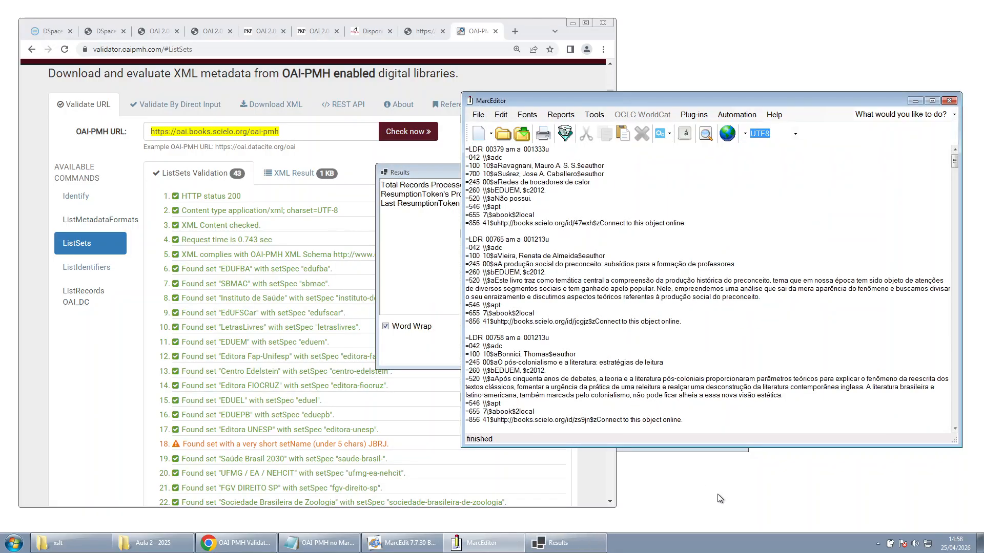
Check the total of records processed and read through the harvested EDUEM records in MarcEditor at a larger text size, including the 856 links
click(421, 268)
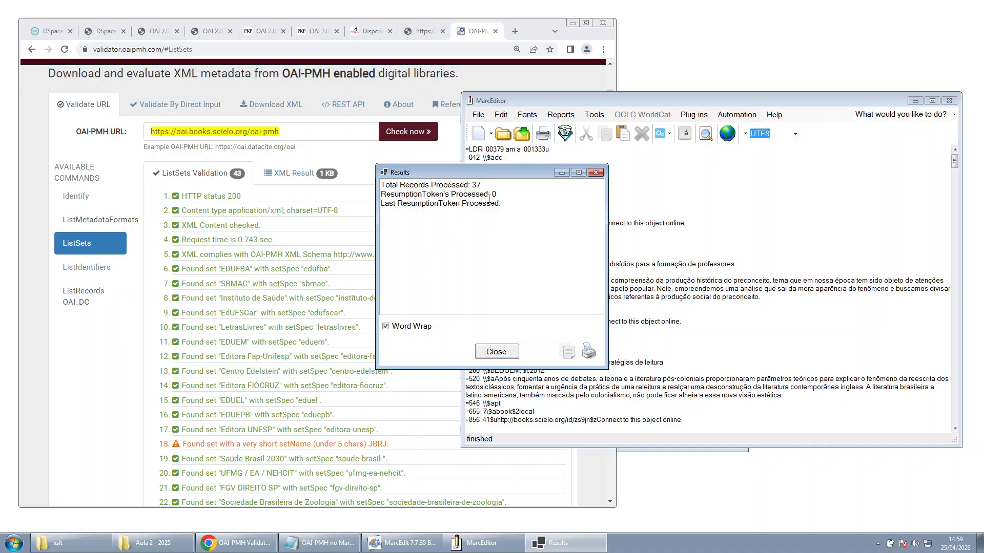
drag(481, 184, 390, 184)
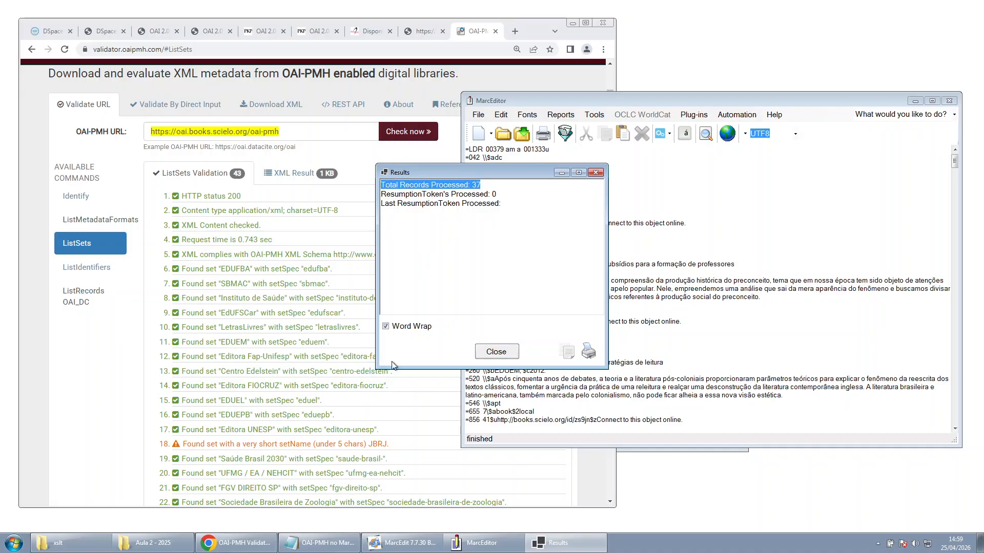
click(745, 255)
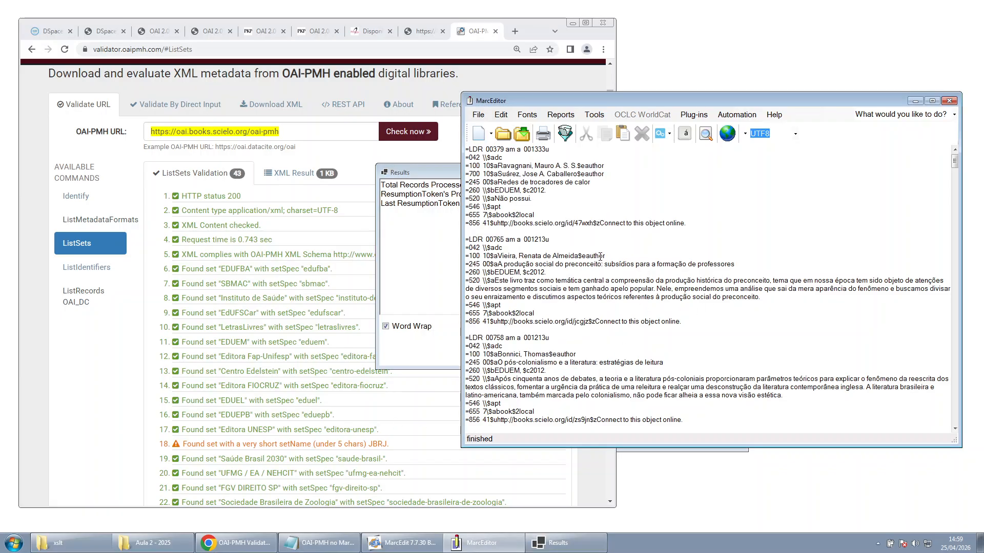
scroll(600, 256, up, 3)
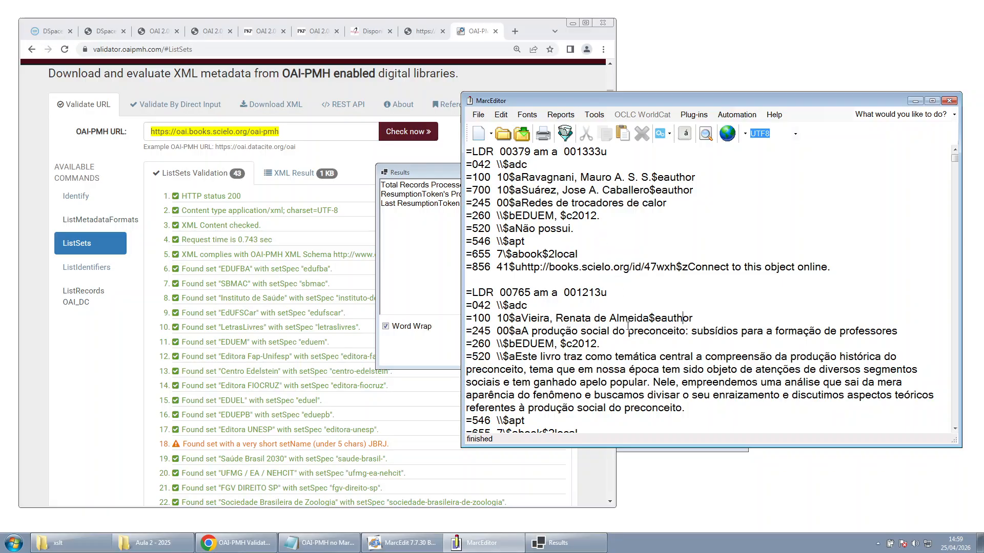
scroll(627, 325, down, 2)
click(604, 352)
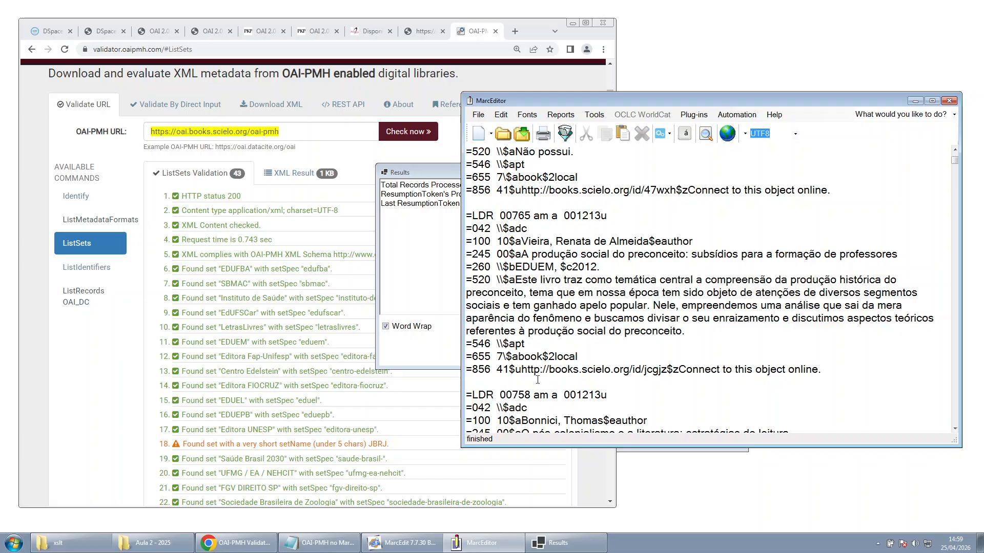
drag(515, 371, 548, 371)
scroll(634, 371, down, 3)
scroll(633, 371, down, 2)
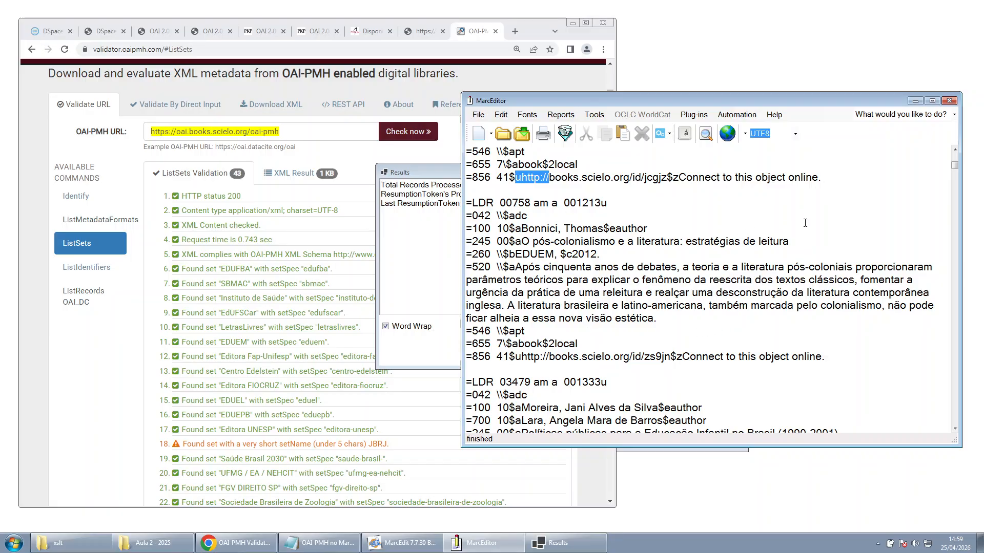
Close the harvested records in MarcEditor without saving, dismiss the harvest results and return to the MarcEdit main window
click(949, 101)
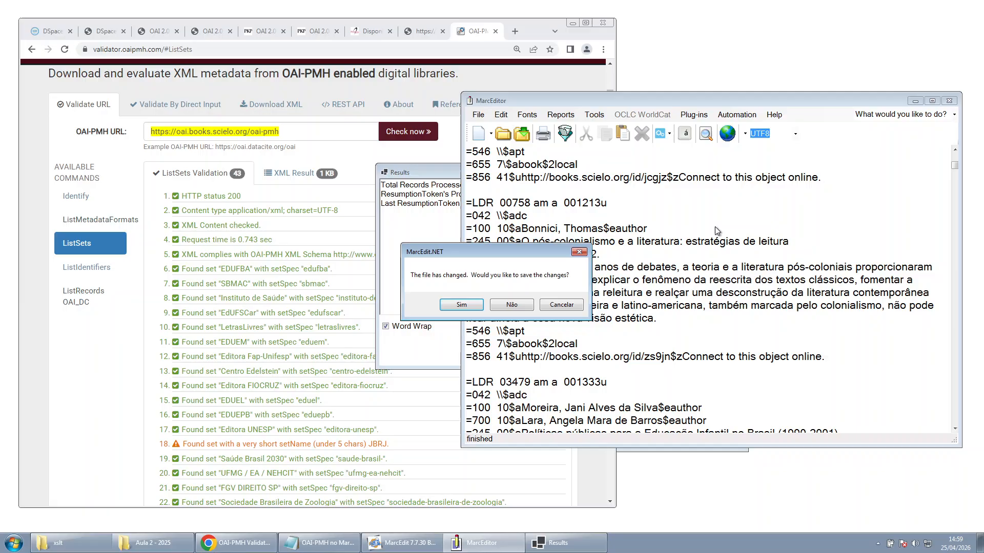
click(511, 305)
click(595, 173)
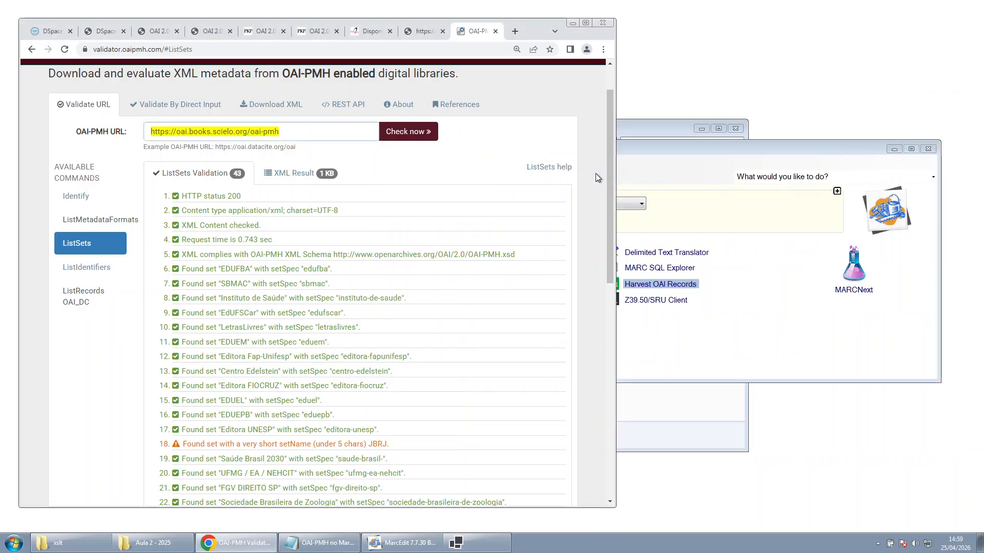
click(660, 148)
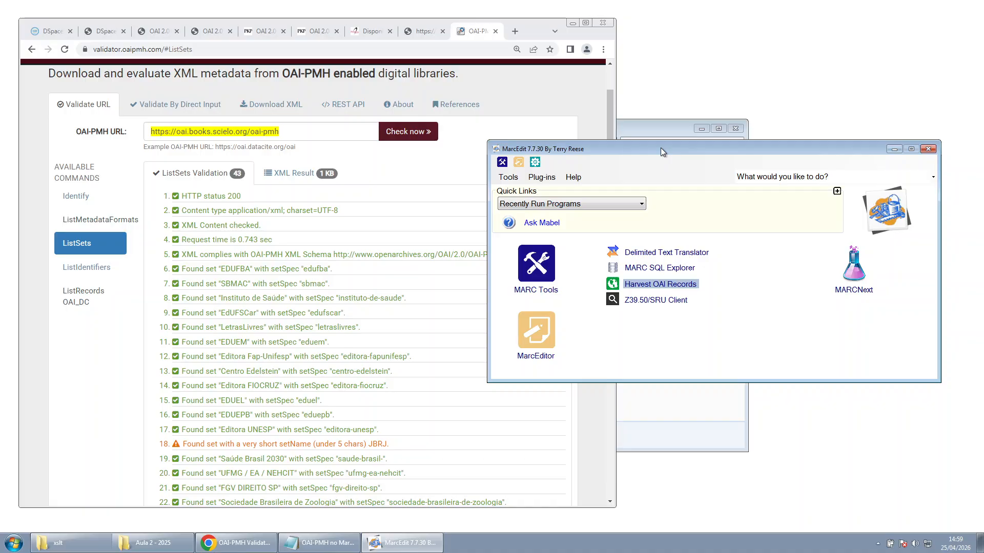